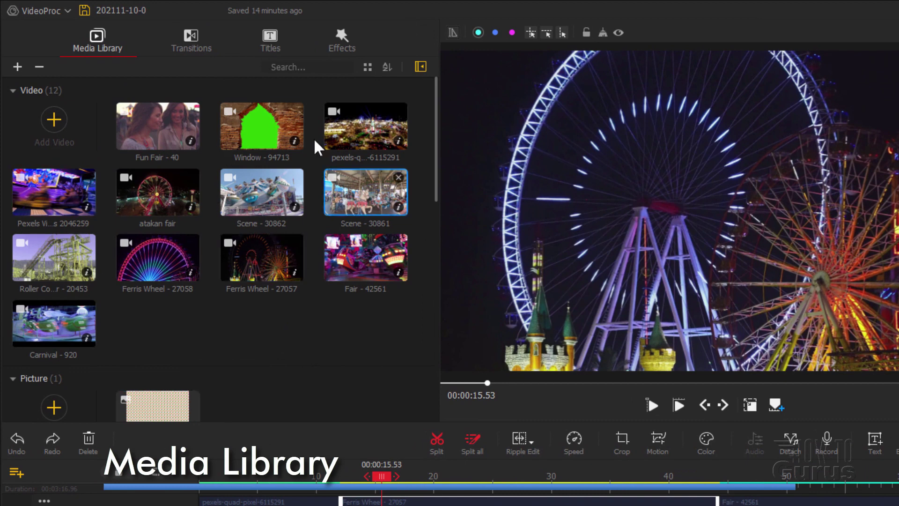
- Import the video file Carousel - 42.mp4 from the Carnival folder into the media library
{"action": "left_click_drag", "start_coordinate": [434, 122], "coordinate": [433, 357]}
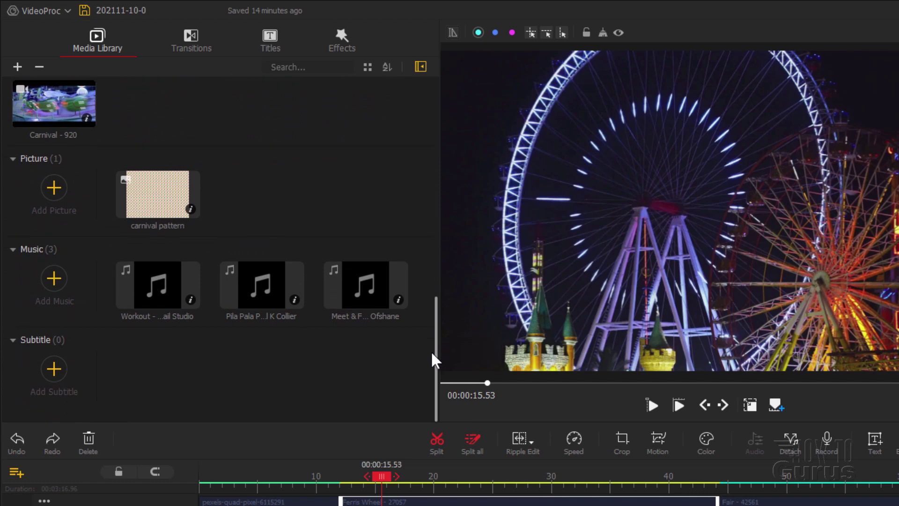
{"action": "left_click_drag", "start_coordinate": [442, 326], "coordinate": [418, 102]}
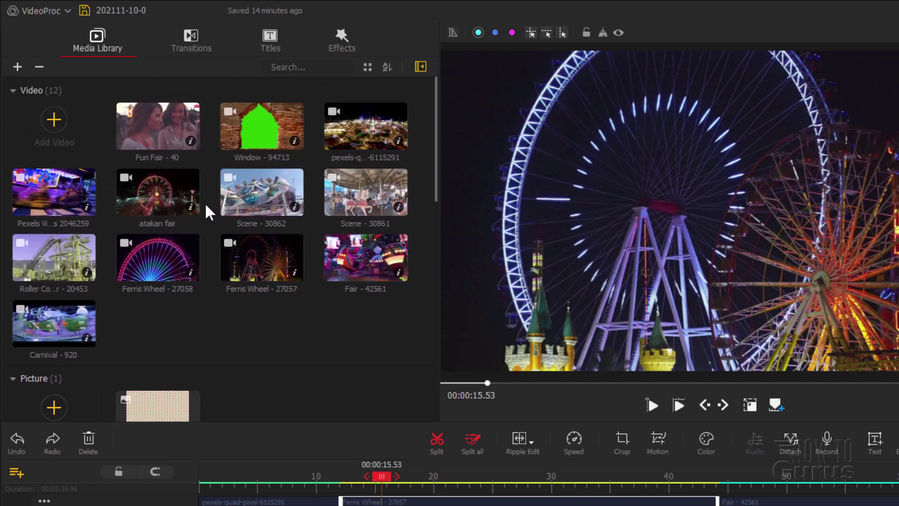
{"action": "left_click", "coordinate": [54, 116]}
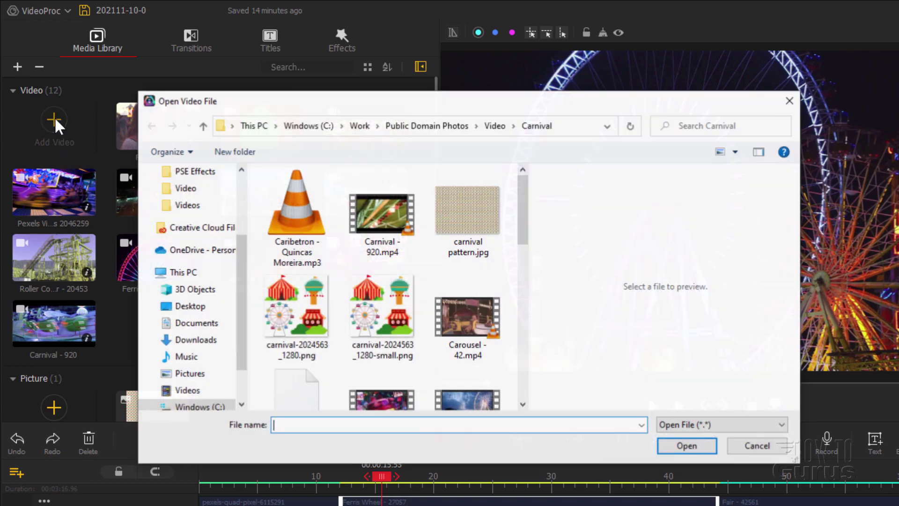
{"action": "scroll", "coordinate": [520, 219], "scroll_direction": "down", "scroll_amount": 3}
{"action": "scroll", "coordinate": [471, 242], "scroll_direction": "up", "scroll_amount": 1}
{"action": "left_click", "coordinate": [471, 243]}
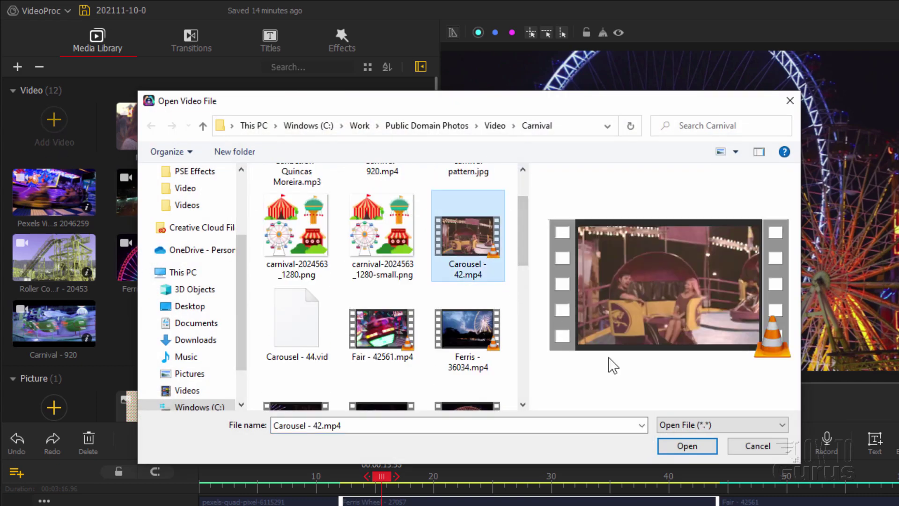
{"action": "left_click", "coordinate": [687, 445]}
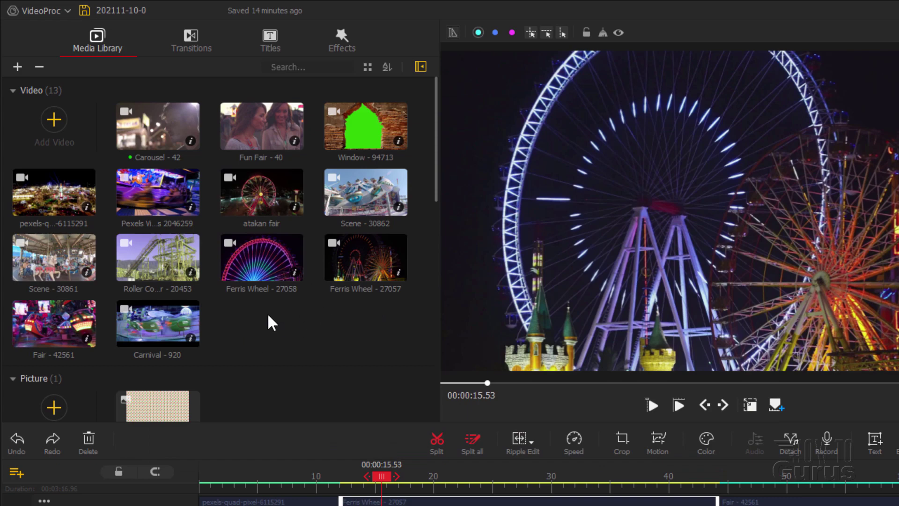
- Browse the available transitions, title templates and effect filters
{"action": "left_click", "coordinate": [187, 35]}
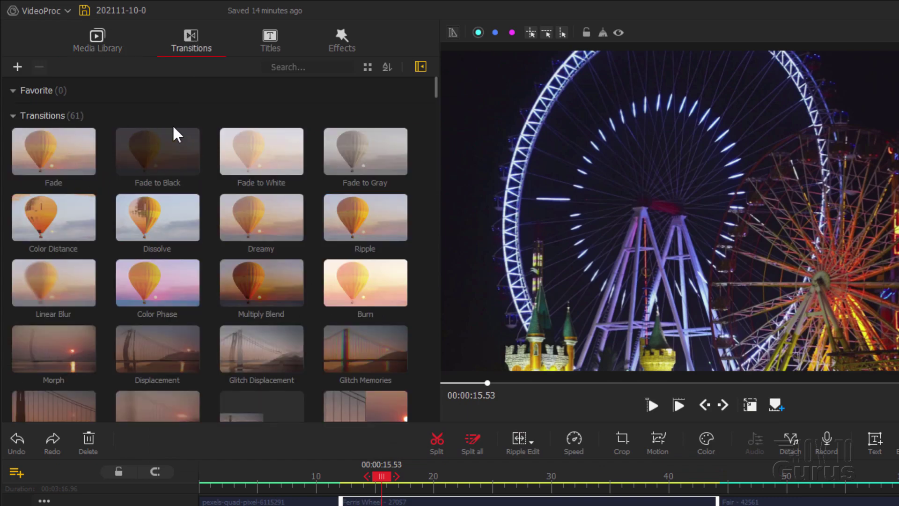
{"action": "mouse_move", "coordinate": [435, 86]}
{"action": "left_mouse_down"}
{"action": "mouse_move", "coordinate": [427, 191]}
{"action": "mouse_move", "coordinate": [436, 341]}
{"action": "mouse_move", "coordinate": [436, 79]}
{"action": "left_mouse_up"}
{"action": "left_click", "coordinate": [270, 42]}
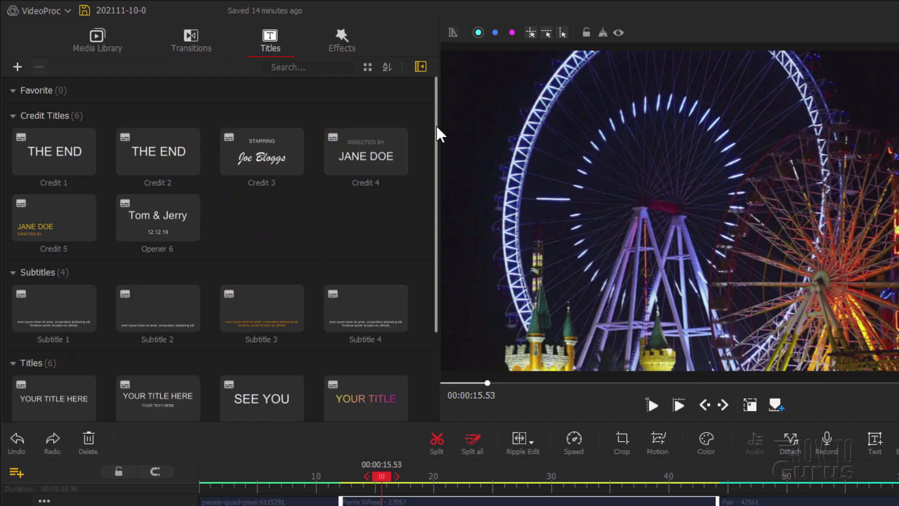
{"action": "left_click_drag", "start_coordinate": [436, 121], "coordinate": [435, 84]}
{"action": "left_click", "coordinate": [346, 46]}
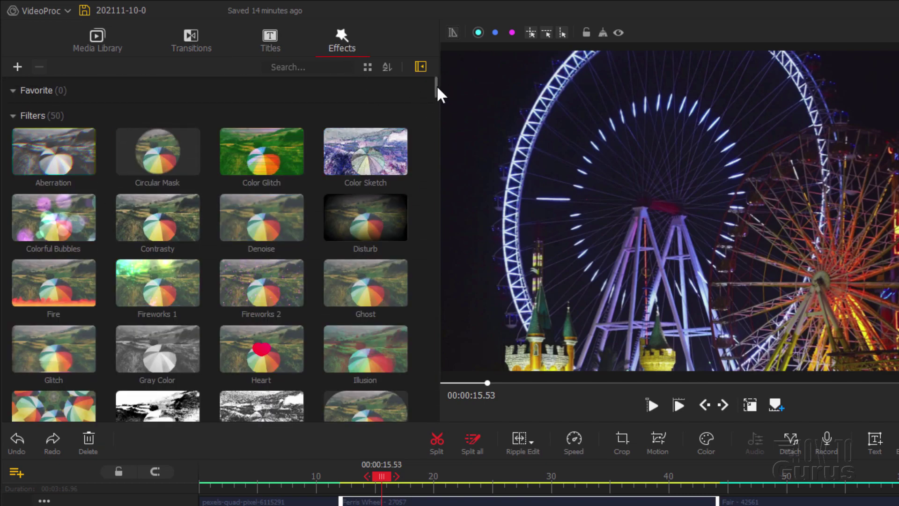
{"action": "left_click_drag", "start_coordinate": [435, 85], "coordinate": [434, 267]}
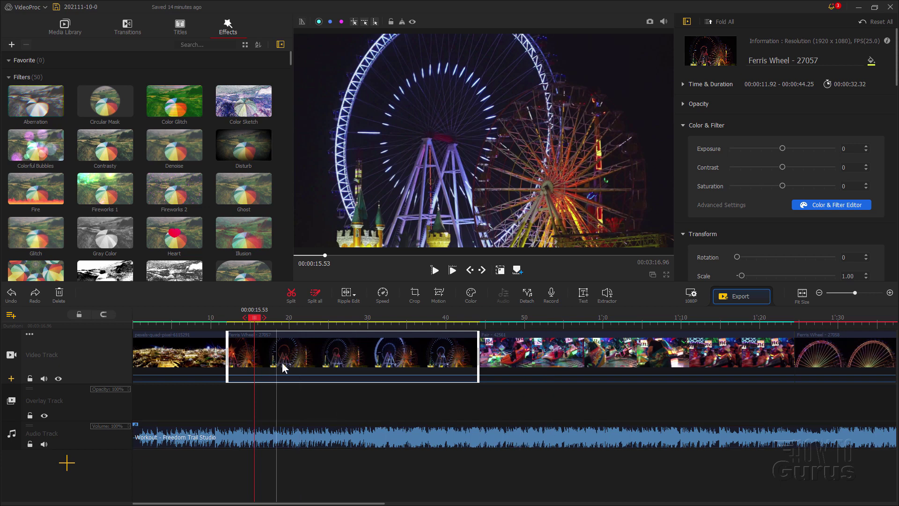
- Preview the Ferris Wheel - 27057 clip on the video track and collapse all of its property sections
{"action": "left_click", "coordinate": [302, 358]}
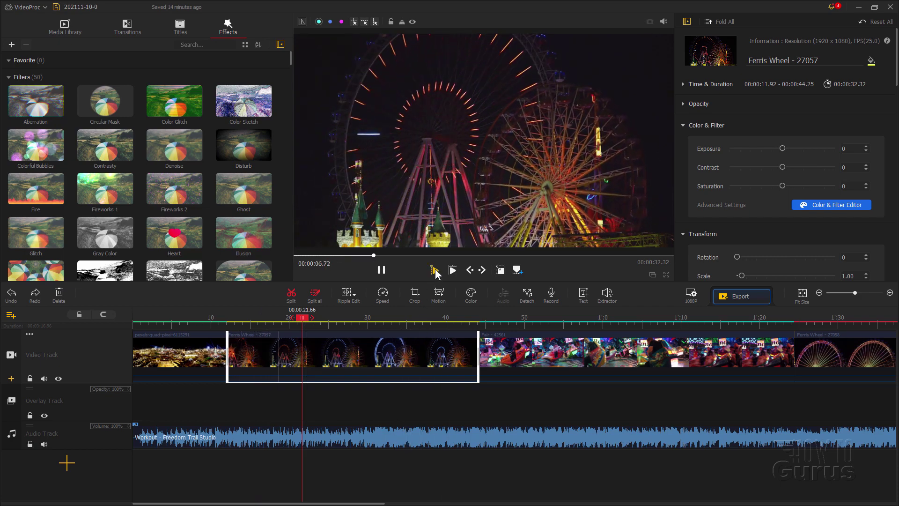
{"action": "left_click", "coordinate": [421, 70]}
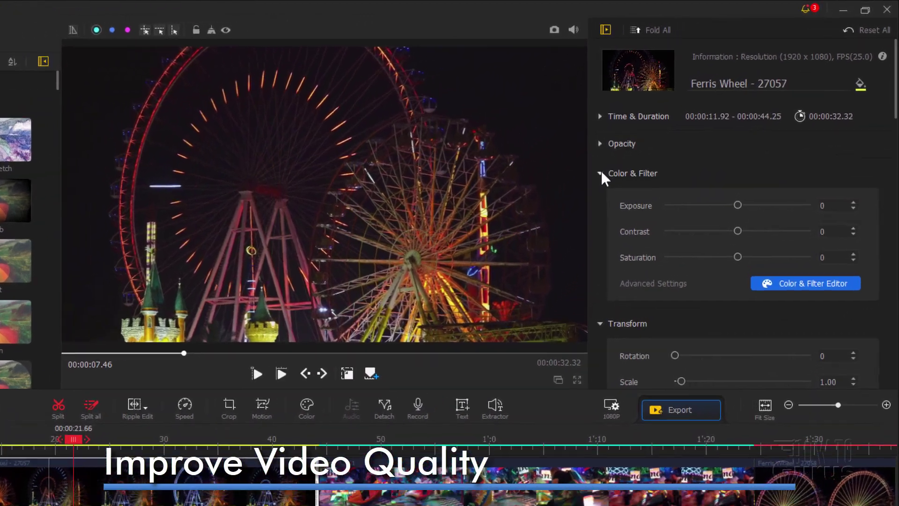
{"action": "left_click", "coordinate": [685, 123]}
{"action": "left_click", "coordinate": [581, 224]}
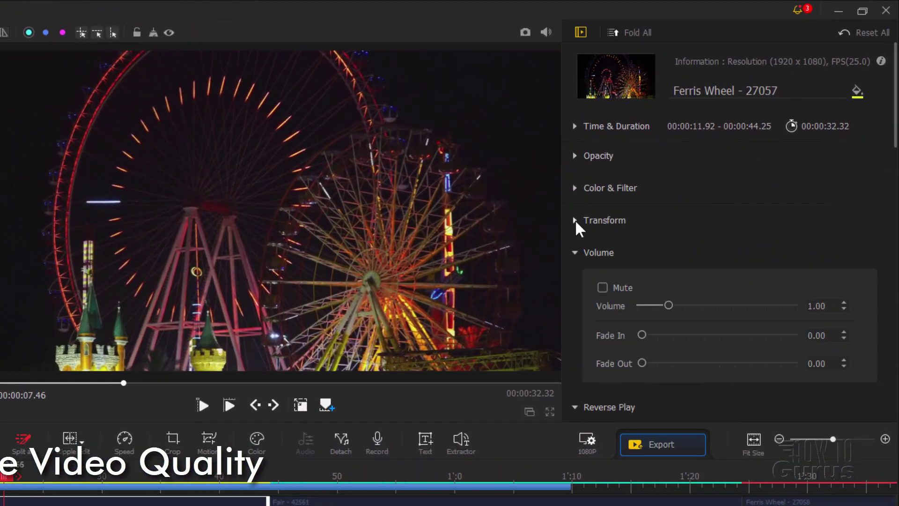
{"action": "left_click", "coordinate": [573, 253]}
{"action": "left_click", "coordinate": [575, 285]}
{"action": "left_click", "coordinate": [575, 318]}
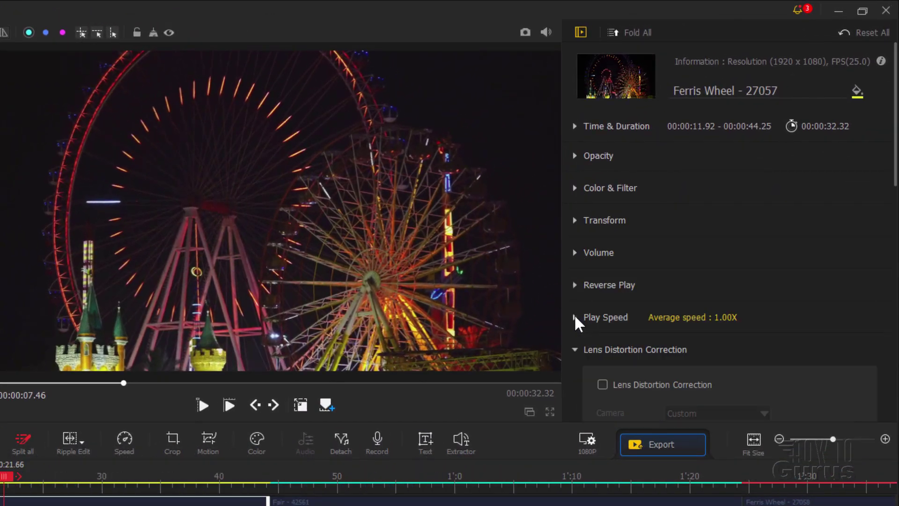
{"action": "left_click", "coordinate": [575, 351]}
{"action": "left_click", "coordinate": [576, 380]}
{"action": "scroll", "coordinate": [744, 264], "scroll_direction": "down", "scroll_amount": 3}
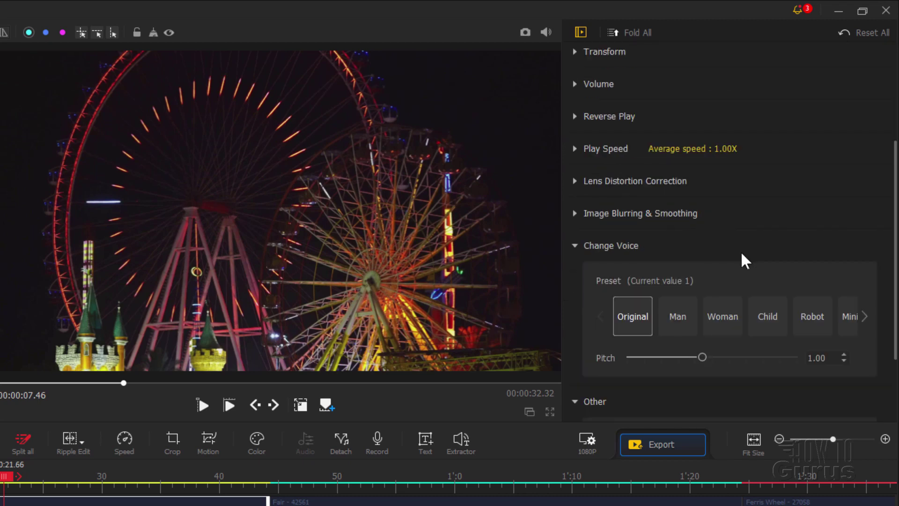
{"action": "left_click", "coordinate": [574, 246]}
{"action": "left_click", "coordinate": [574, 294]}
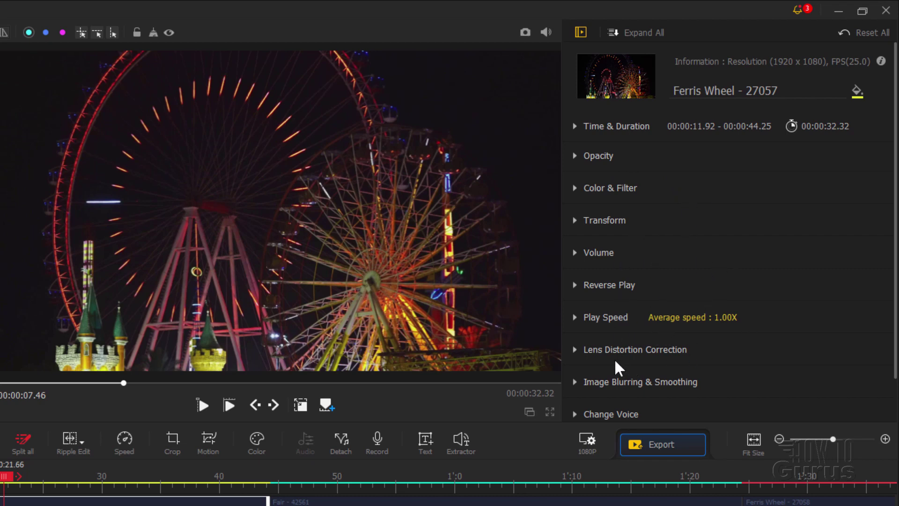
- Try Auto Level at 0.41 on the Ferris Wheel clip, and turn it off again
{"action": "scroll", "coordinate": [771, 332], "scroll_direction": "down", "scroll_amount": 1}
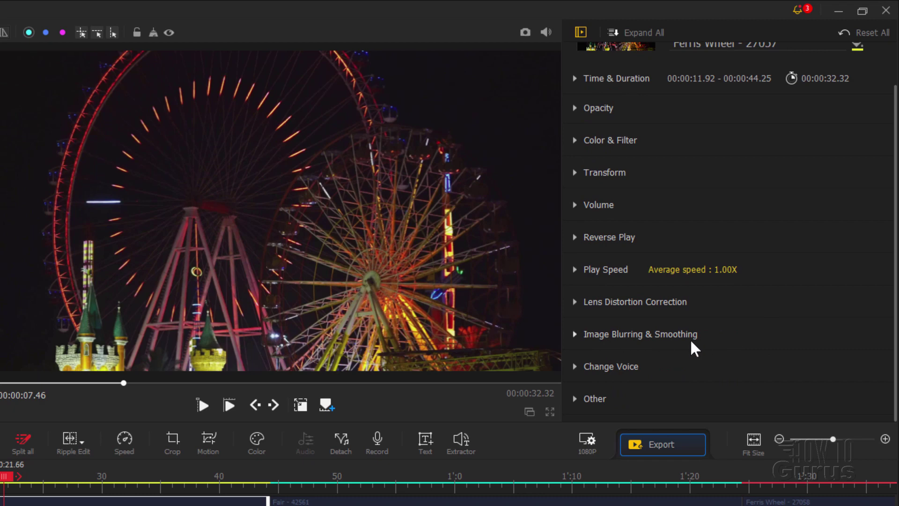
{"action": "left_click", "coordinate": [584, 400]}
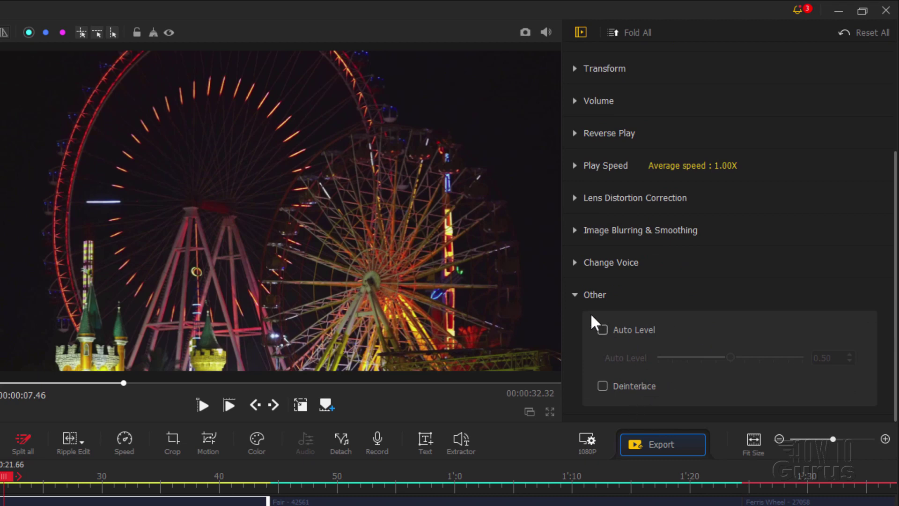
{"action": "left_click", "coordinate": [603, 330]}
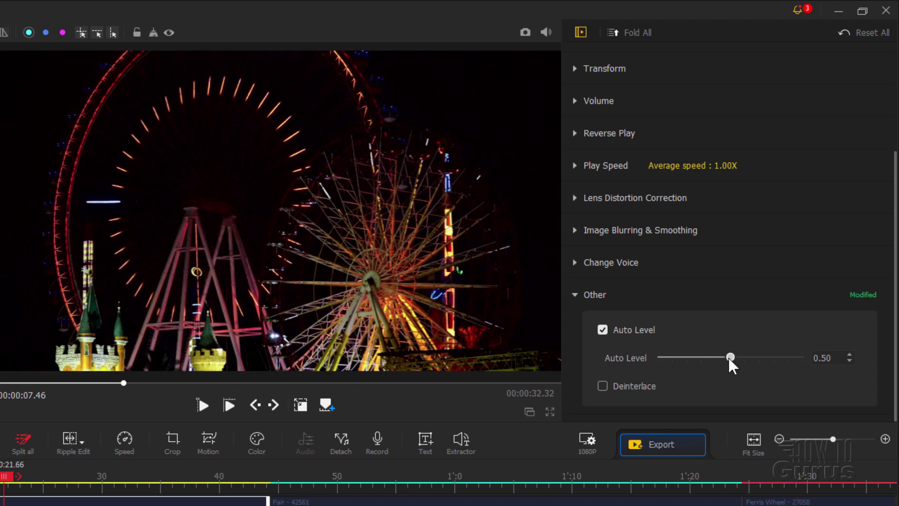
{"action": "mouse_move", "coordinate": [729, 358]}
{"action": "left_mouse_down"}
{"action": "mouse_move", "coordinate": [707, 359]}
{"action": "mouse_move", "coordinate": [718, 359]}
{"action": "left_mouse_up"}
{"action": "left_click", "coordinate": [604, 331]}
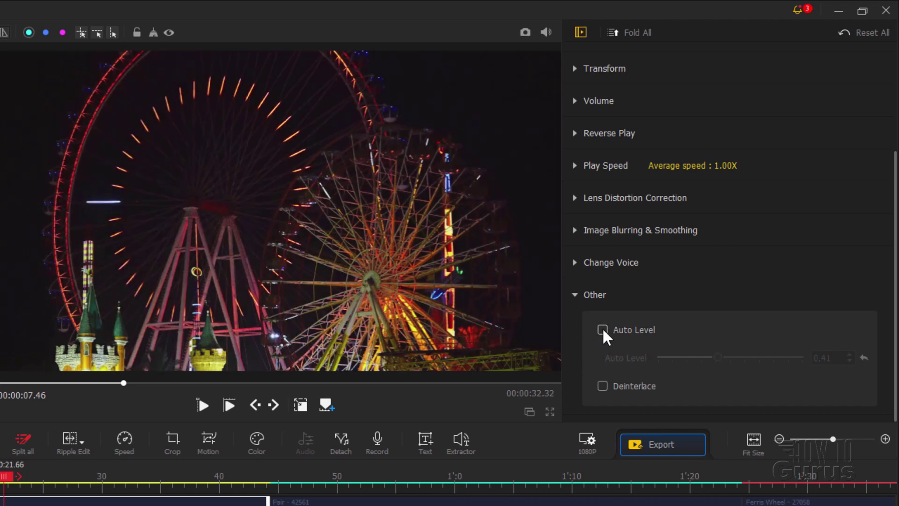
{"action": "left_click", "coordinate": [580, 296]}
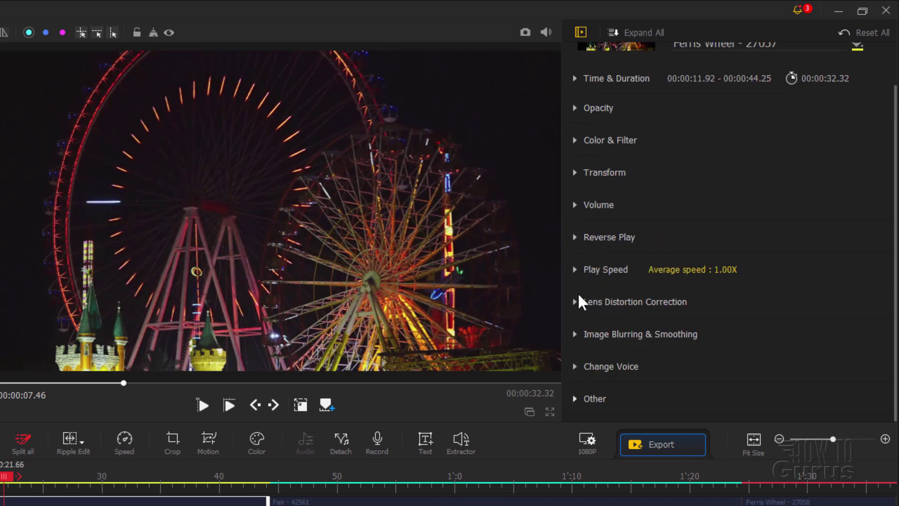
- Raise the Ferris Wheel clip's Contrast to 30 in its colour settings
{"action": "left_click", "coordinate": [581, 140]}
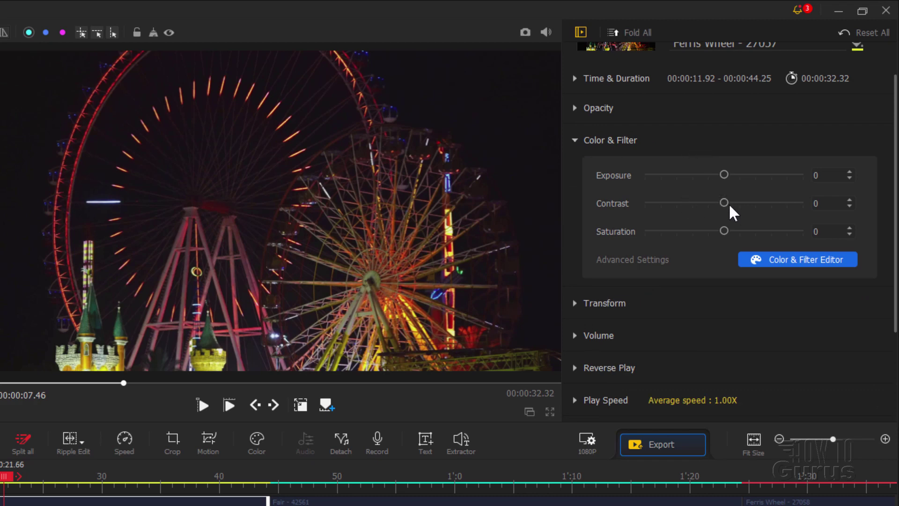
{"action": "left_click", "coordinate": [850, 200]}
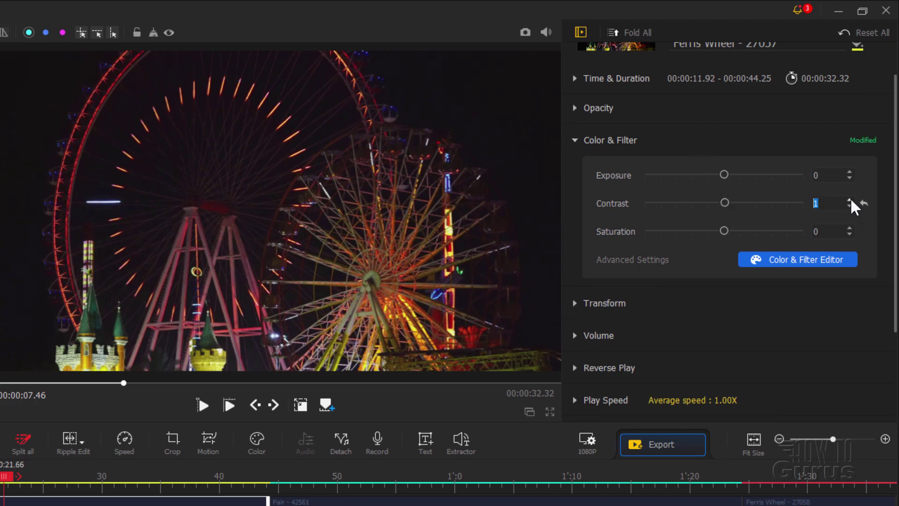
{"action": "left_click", "coordinate": [850, 200]}
{"action": "left_click", "coordinate": [850, 200]}
{"action": "left_click", "coordinate": [850, 200]}
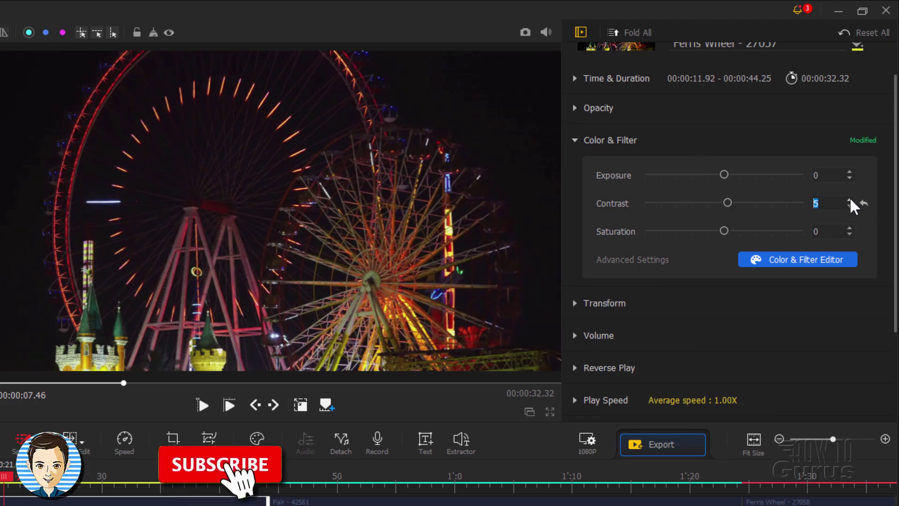
{"action": "left_click", "coordinate": [850, 200]}
{"action": "left_click", "coordinate": [849, 200]}
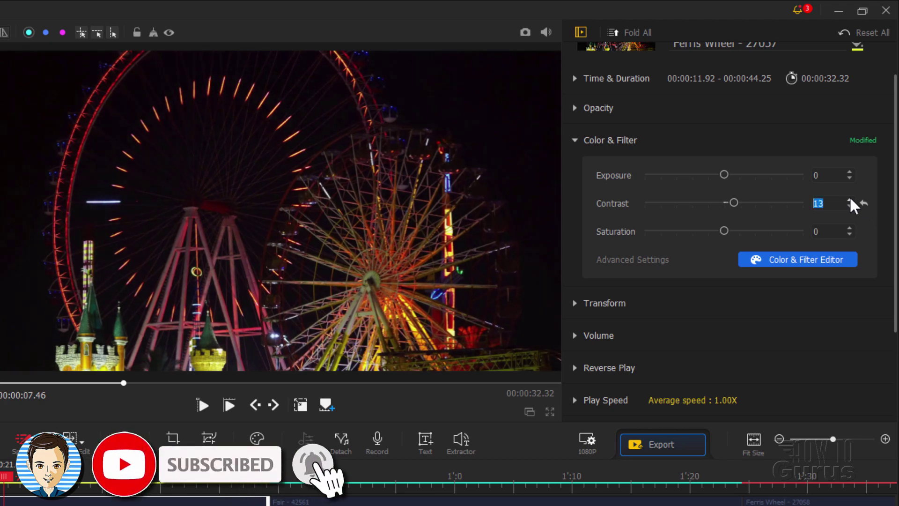
{"action": "left_click", "coordinate": [850, 200]}
{"action": "left_click", "coordinate": [849, 200]}
{"action": "left_click", "coordinate": [850, 200]}
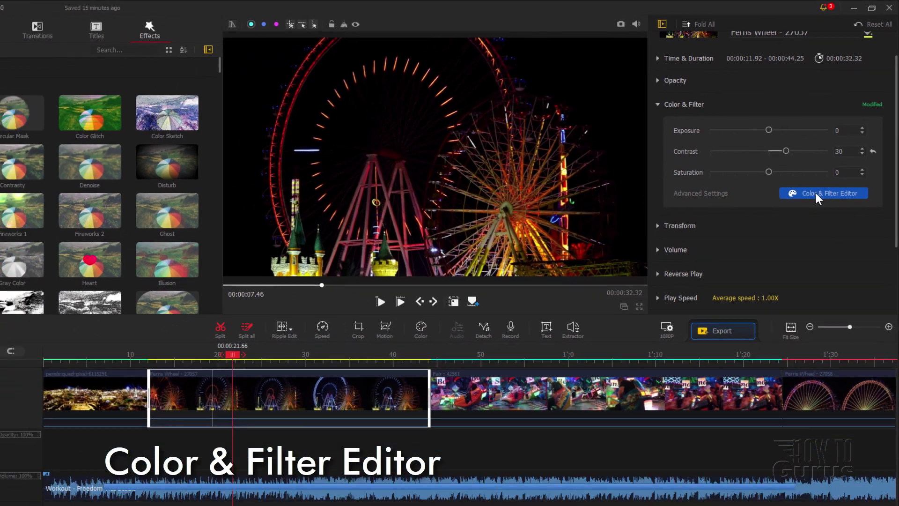
- Open the Color & Filter Editor for the clip and look through the Lifestyle, Portrait, Landscape and Favorite filters
{"action": "left_click", "coordinate": [816, 194]}
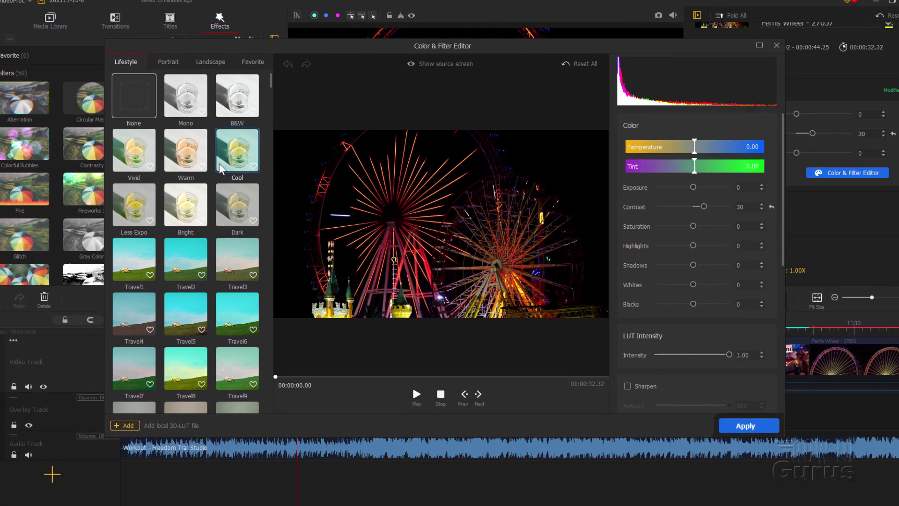
{"action": "scroll", "coordinate": [265, 110], "scroll_direction": "down", "scroll_amount": 2}
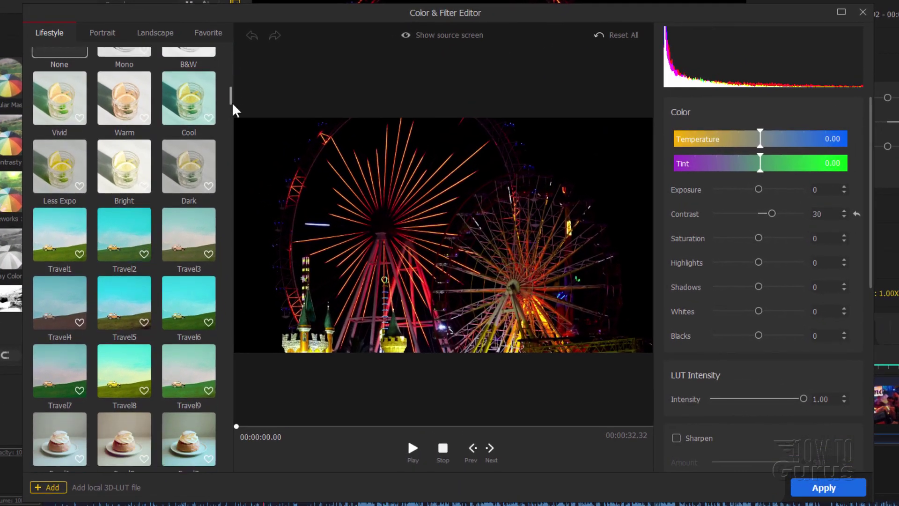
{"action": "left_click_drag", "start_coordinate": [231, 101], "coordinate": [175, 34]}
{"action": "left_click", "coordinate": [101, 34]}
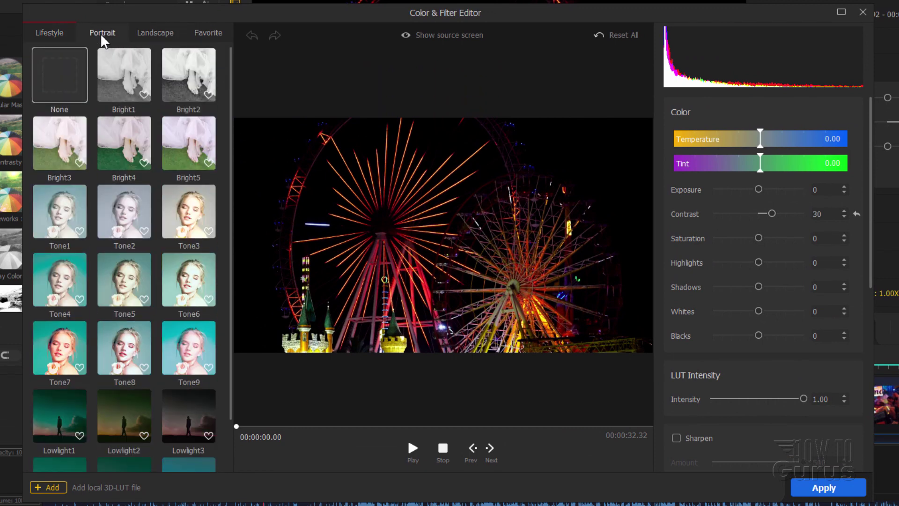
{"action": "left_click", "coordinate": [151, 37]}
{"action": "left_click", "coordinate": [212, 35]}
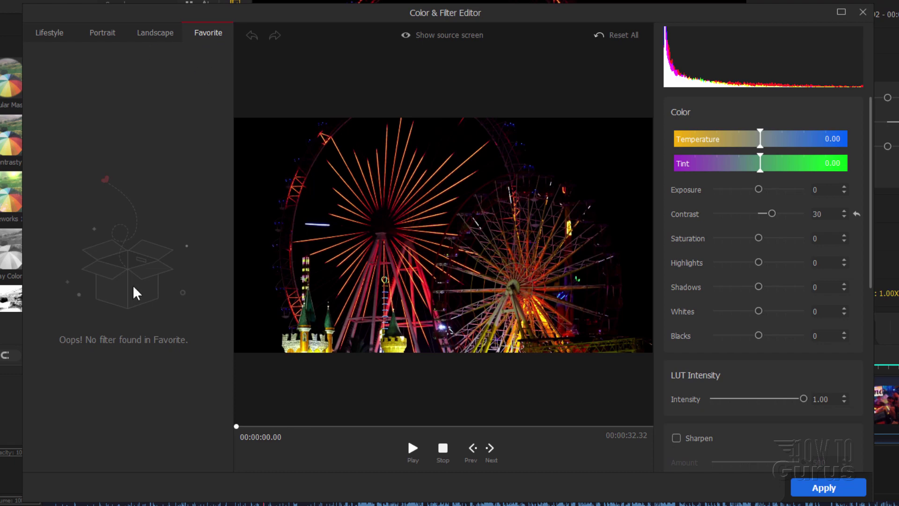
{"action": "left_click", "coordinate": [59, 35]}
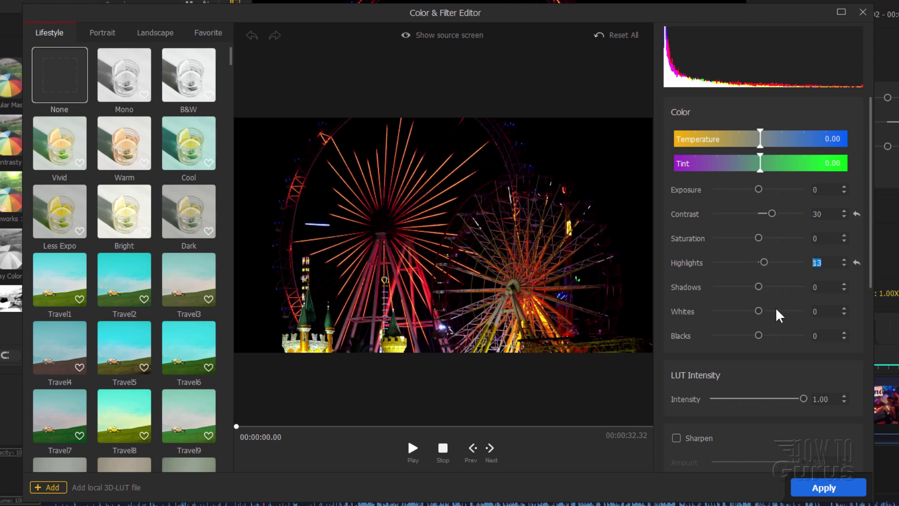
- Set the clip's Highlights to 13 and Saturation to 8, and apply the colour adjustments
{"action": "left_click", "coordinate": [845, 236]}
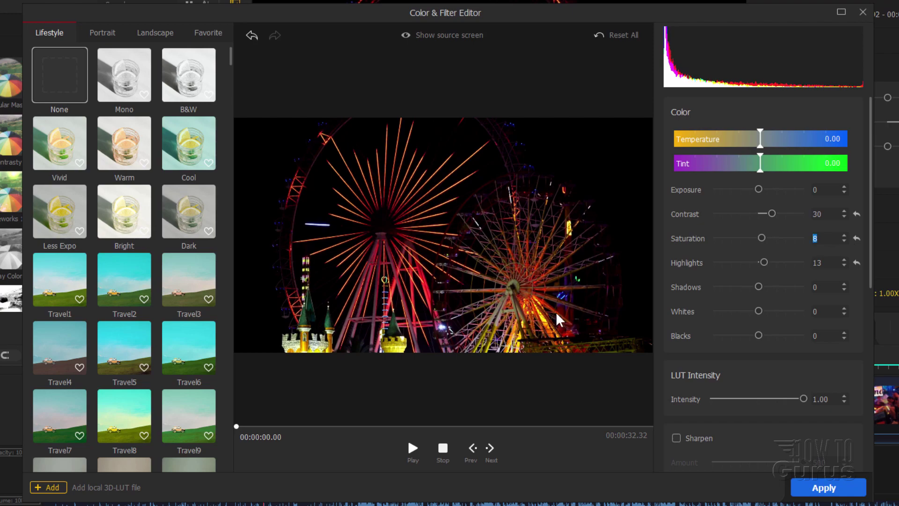
{"action": "left_click", "coordinate": [829, 488]}
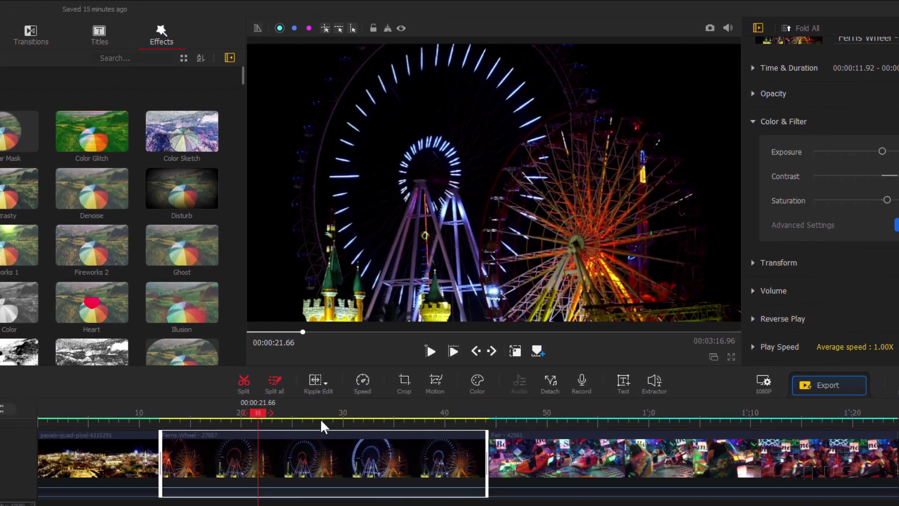
- Play the colour-adjusted Ferris Wheel clip from 00:00:12.80 near its start
{"action": "left_click_drag", "start_coordinate": [262, 412], "coordinate": [168, 414]}
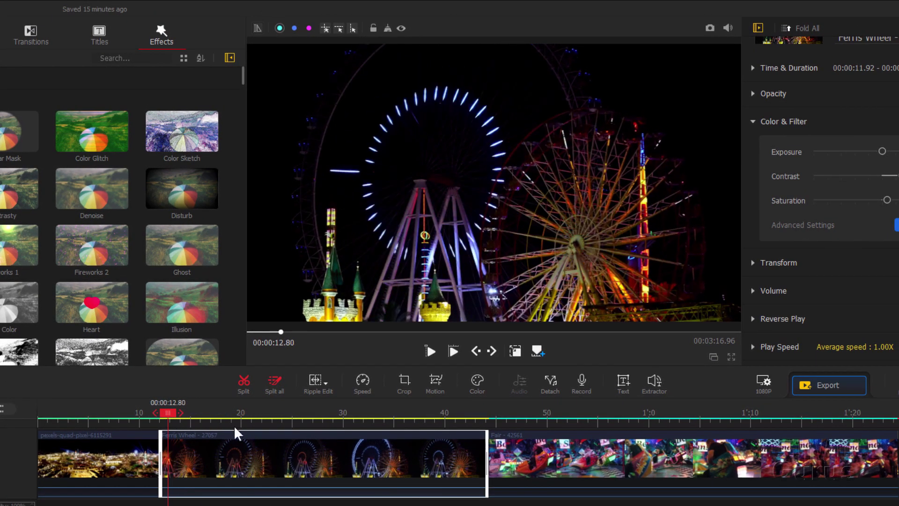
{"action": "left_click", "coordinate": [431, 351]}
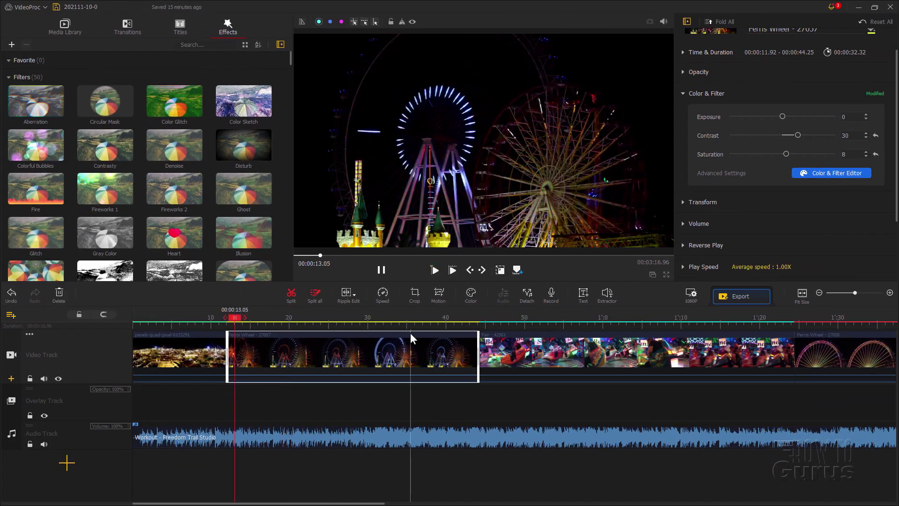
- Delete the Workout - Freedom Trail Studio music clip from the audio track
{"action": "left_click", "coordinate": [345, 439]}
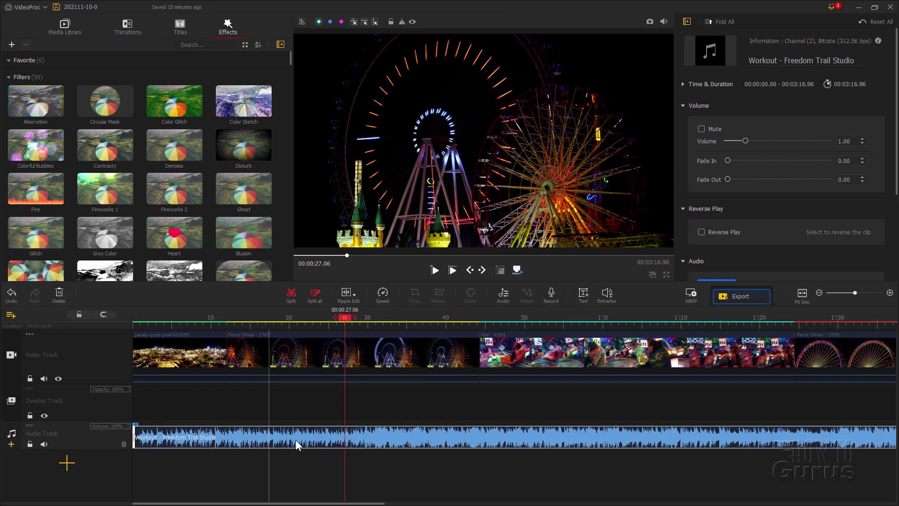
{"action": "key", "text": "Delete"}
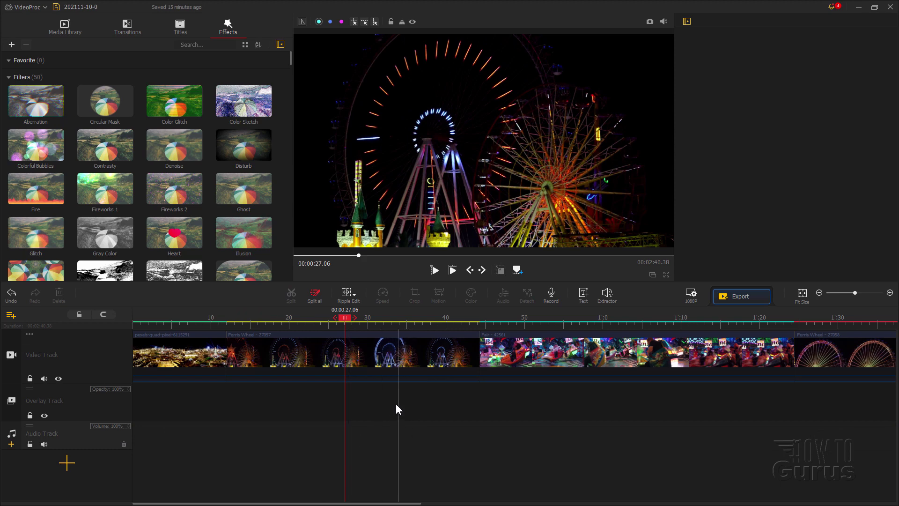
- Split the Ferris Wheel - 27057 clip at 00:00:27.93, fine-tuning the playhead frame by frame
{"action": "left_click", "coordinate": [386, 338]}
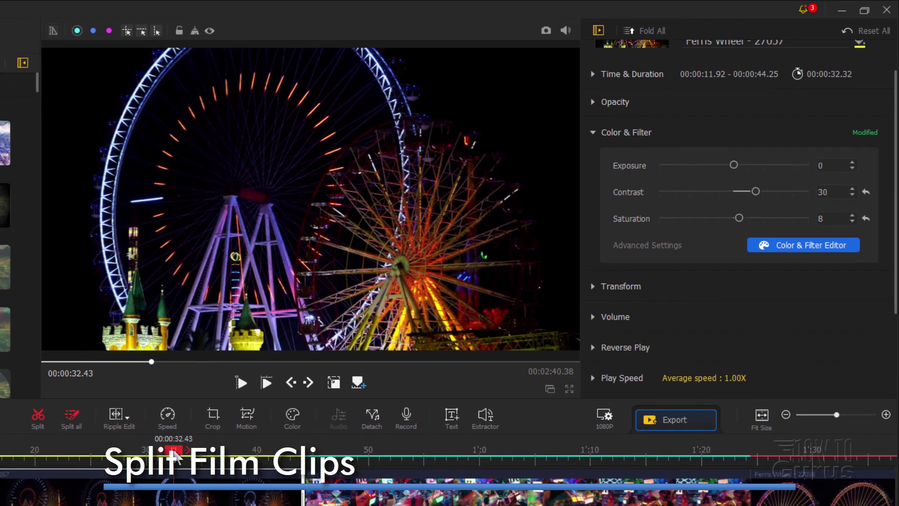
{"action": "left_click_drag", "start_coordinate": [131, 477], "coordinate": [90, 480]}
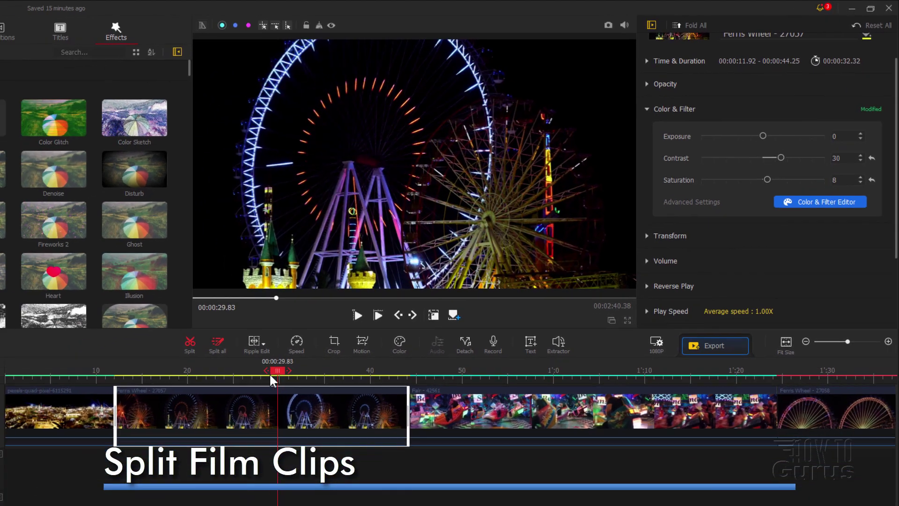
{"action": "left_click_drag", "start_coordinate": [271, 374], "coordinate": [243, 377]}
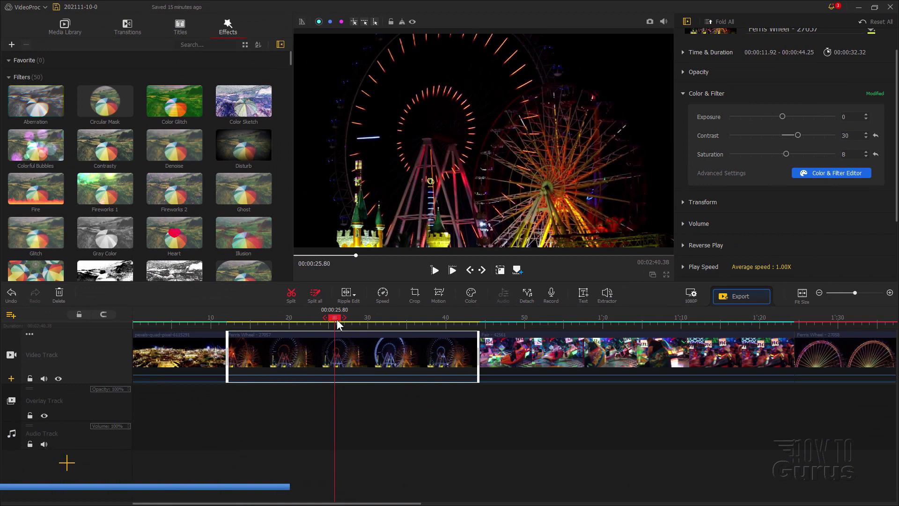
{"action": "left_click_drag", "start_coordinate": [337, 323], "coordinate": [352, 323]}
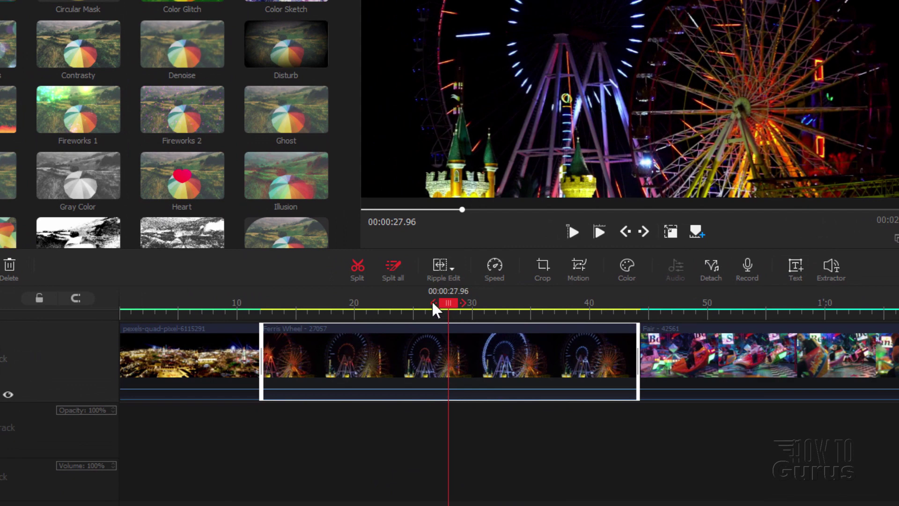
{"action": "left_click", "coordinate": [432, 303]}
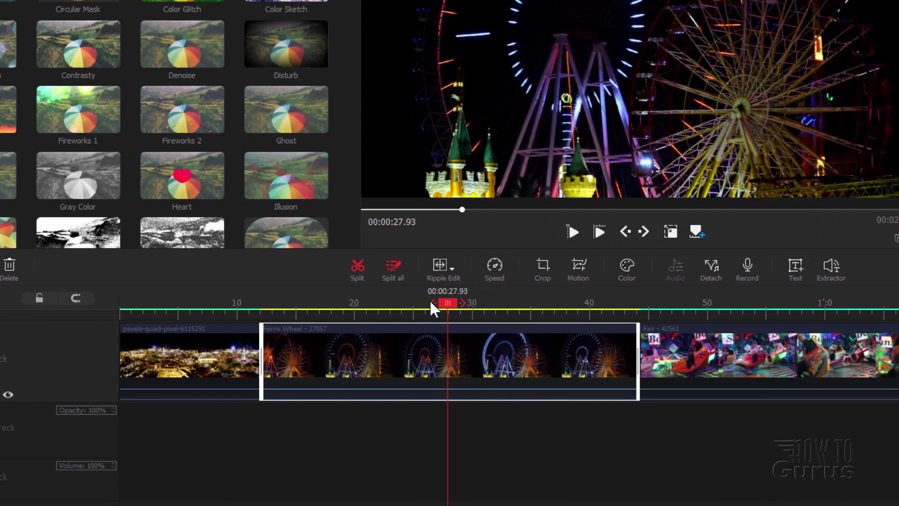
{"action": "left_click", "coordinate": [463, 303]}
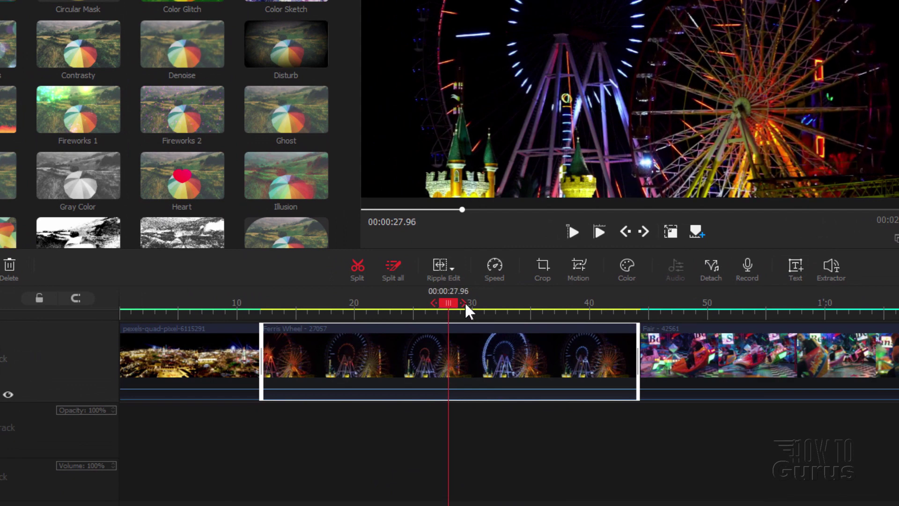
{"action": "left_click", "coordinate": [432, 302]}
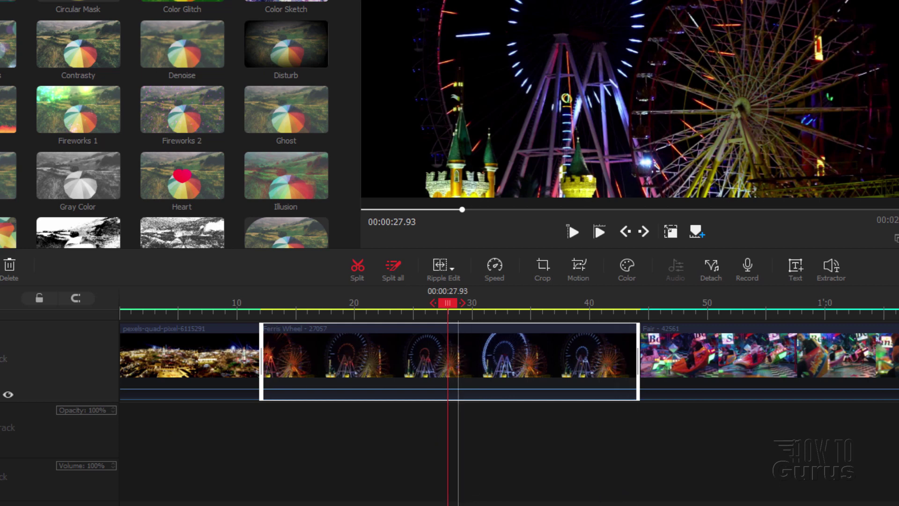
{"action": "left_click", "coordinate": [357, 265]}
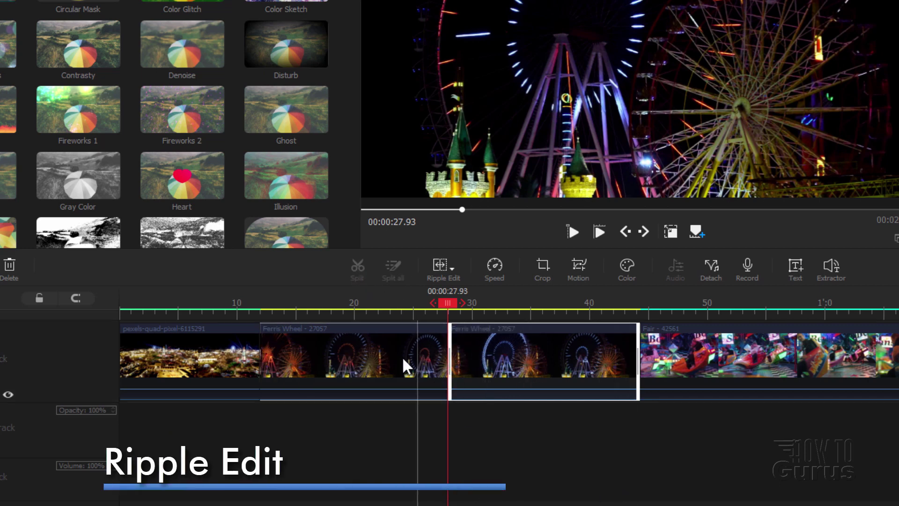
- Keep the Ripple Edit mode and delete the first part of the split Ferris Wheel clip
{"action": "left_click", "coordinate": [453, 267]}
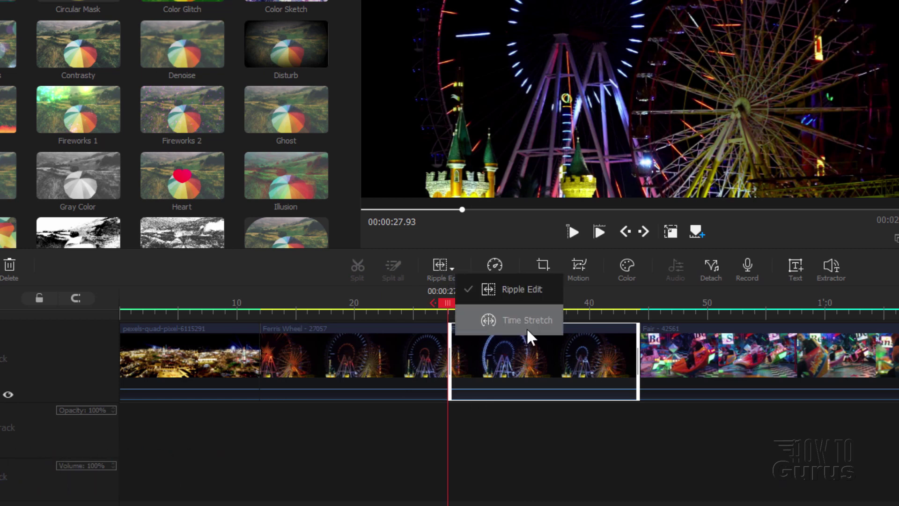
{"action": "left_click", "coordinate": [449, 263]}
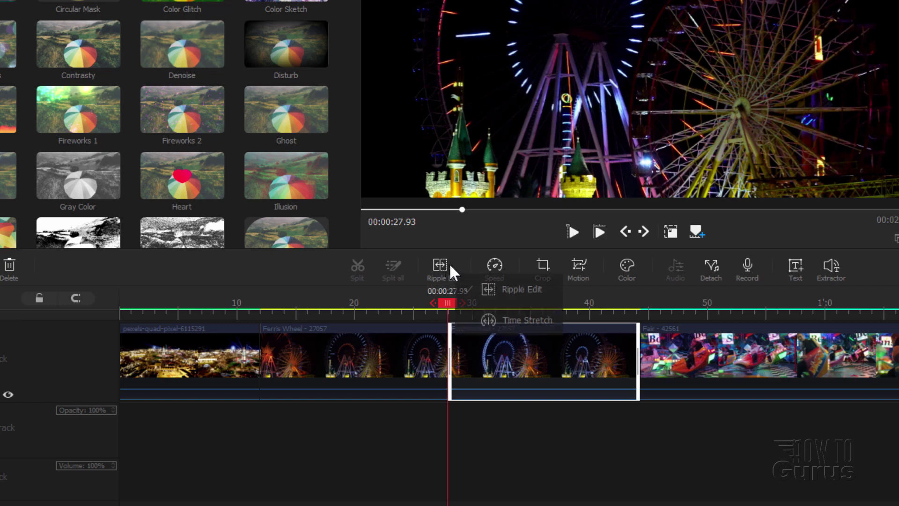
{"action": "left_click", "coordinate": [390, 355]}
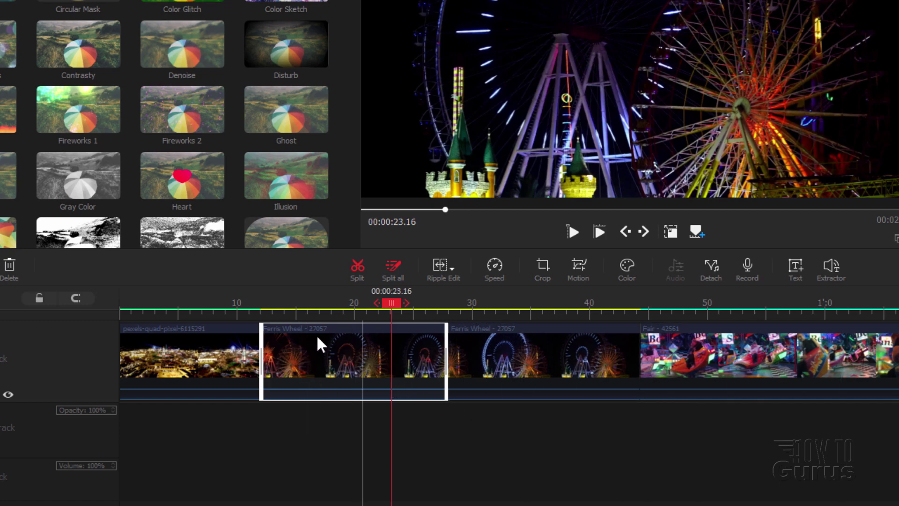
{"action": "key", "text": "Delete"}
- Examine the remaining Ferris Wheel clip and its join with the Fair clip by moving the playhead across them
{"action": "left_click", "coordinate": [344, 358]}
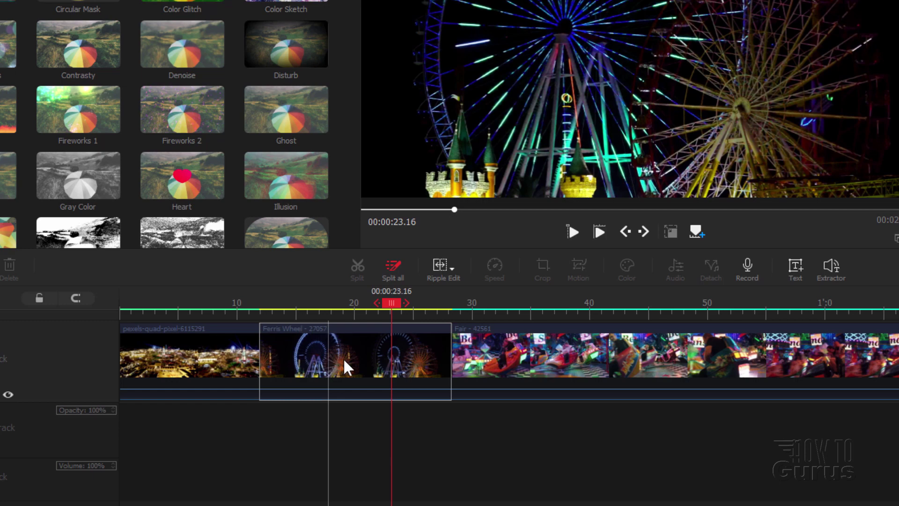
{"action": "left_click", "coordinate": [367, 361]}
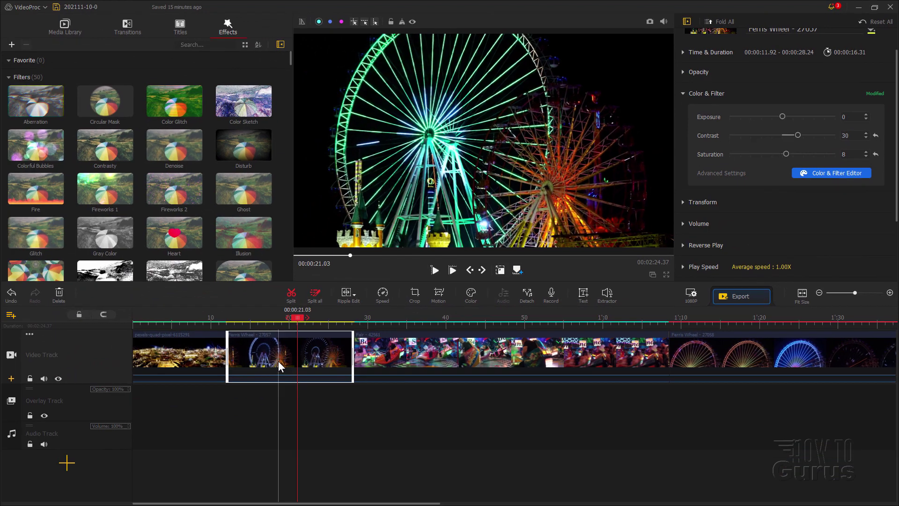
{"action": "left_click", "coordinate": [87, 478]}
{"action": "left_click_drag", "start_coordinate": [357, 319], "coordinate": [376, 317]}
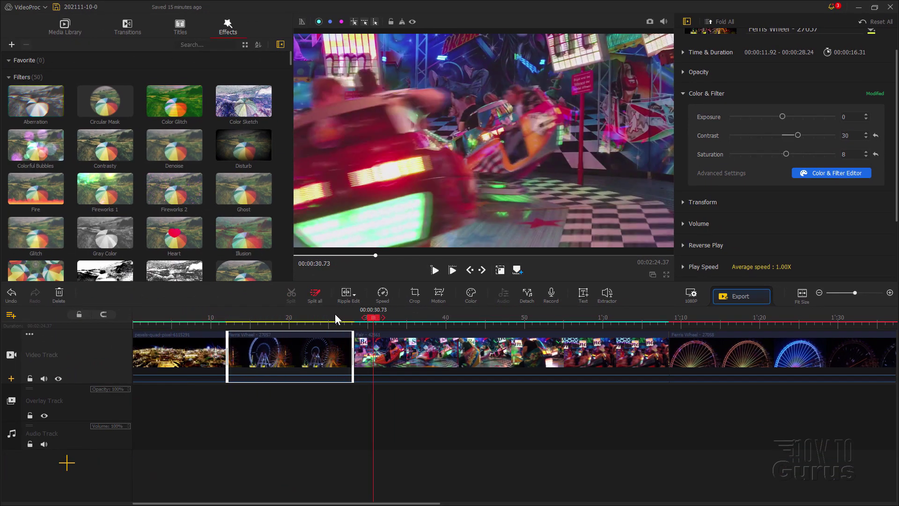
- Compare playback from the current playhead position with playback from the start of the timeline
{"action": "key", "text": "Home"}
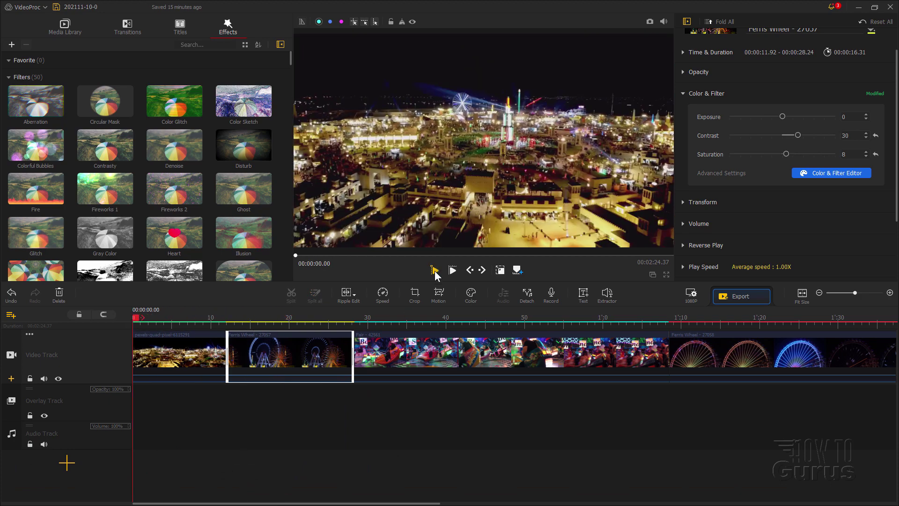
{"action": "left_click", "coordinate": [434, 270]}
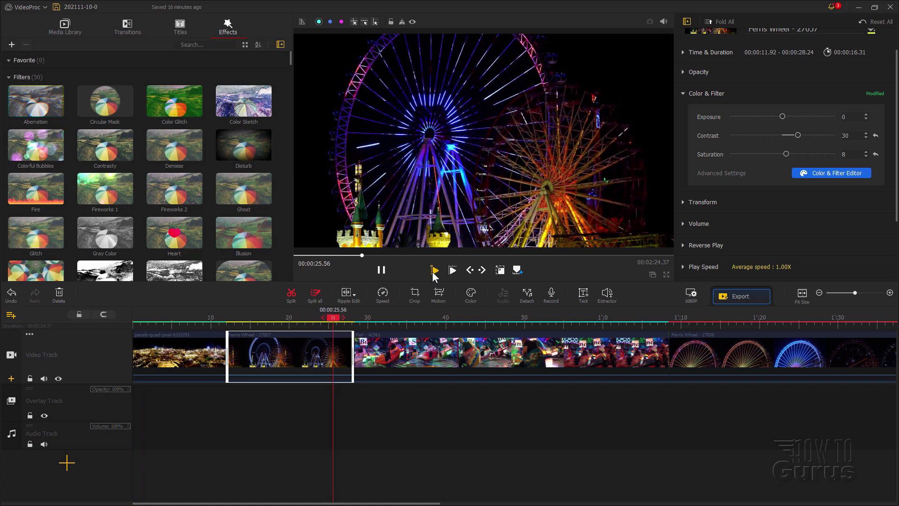
{"action": "left_click", "coordinate": [434, 270]}
{"action": "left_click", "coordinate": [434, 271]}
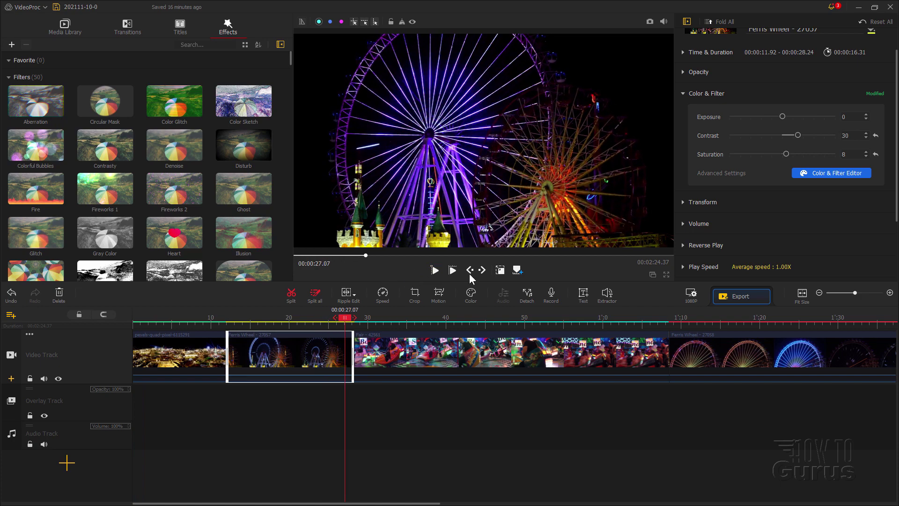
{"action": "left_click", "coordinate": [452, 270]}
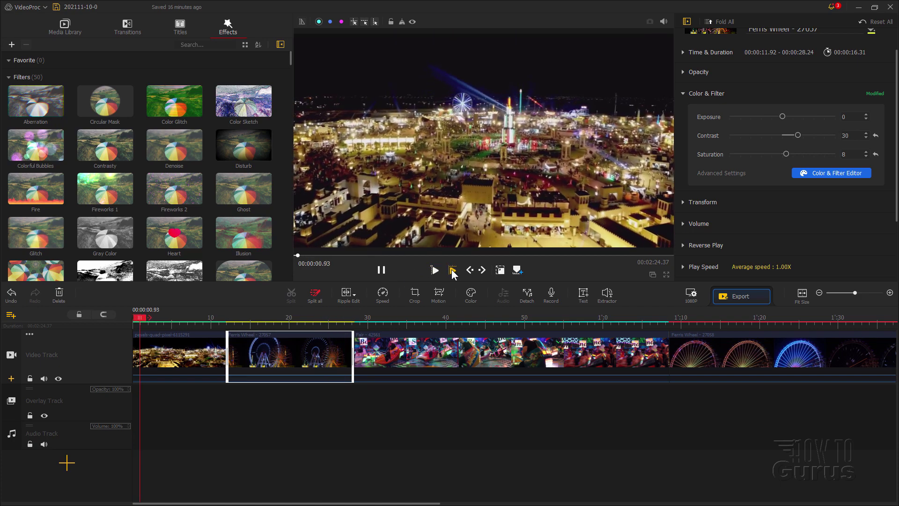
{"action": "left_click", "coordinate": [381, 270]}
- Preview the timeline at several positions in the opening city clip, the Fair clip and the Ferris Wheel - 27058 clip
{"action": "left_click", "coordinate": [196, 353]}
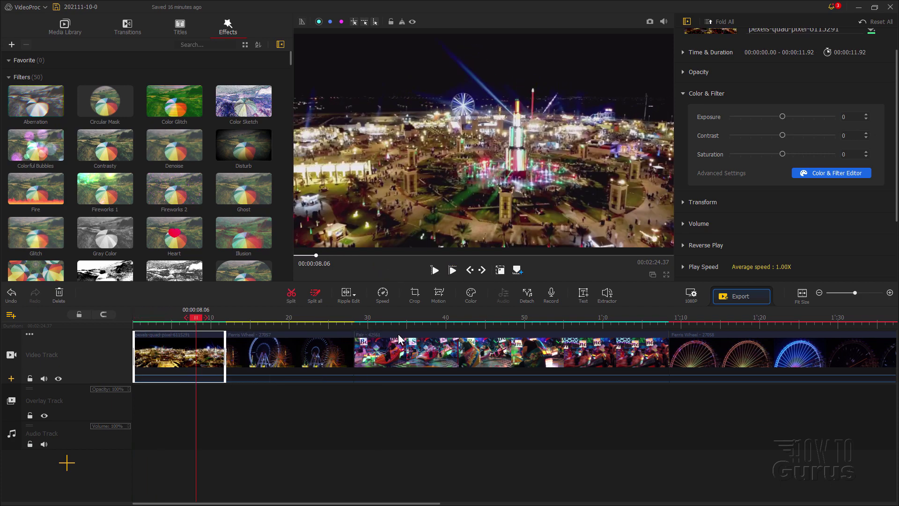
{"action": "left_click_drag", "start_coordinate": [397, 319], "coordinate": [430, 321]}
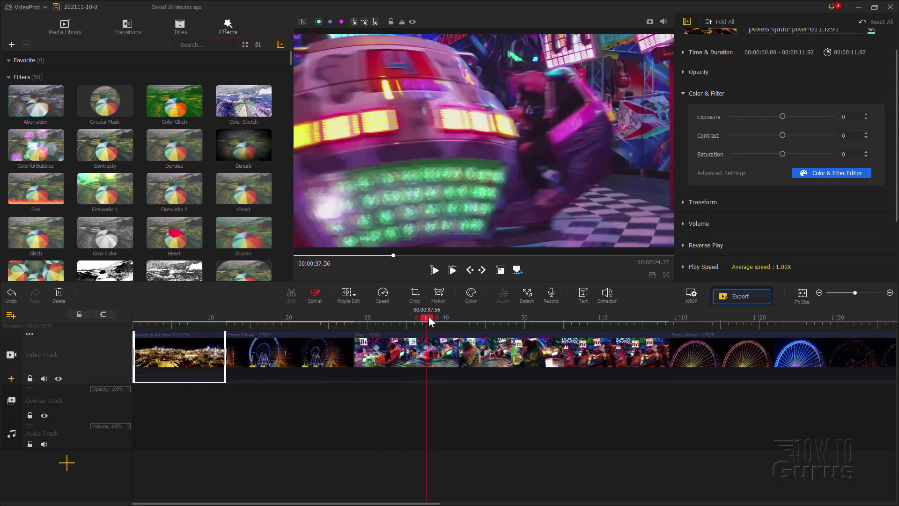
{"action": "left_click", "coordinate": [435, 270]}
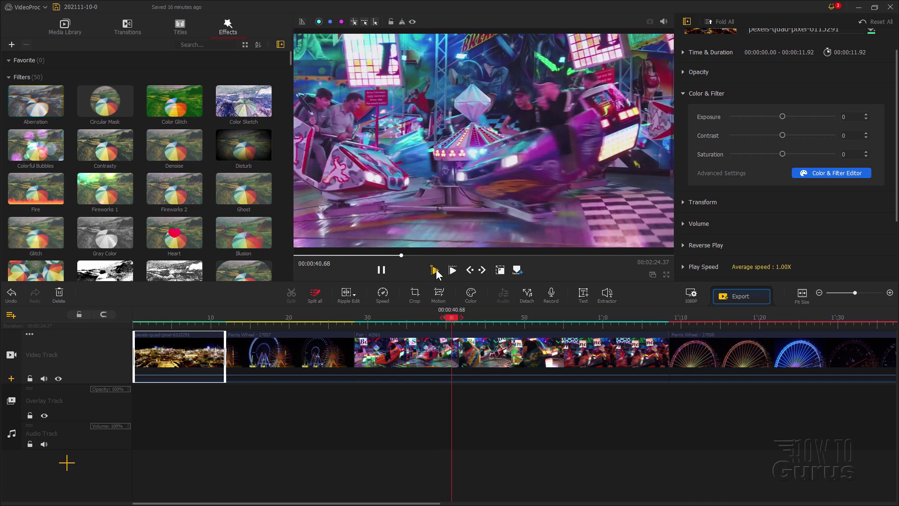
{"action": "left_click", "coordinate": [436, 271]}
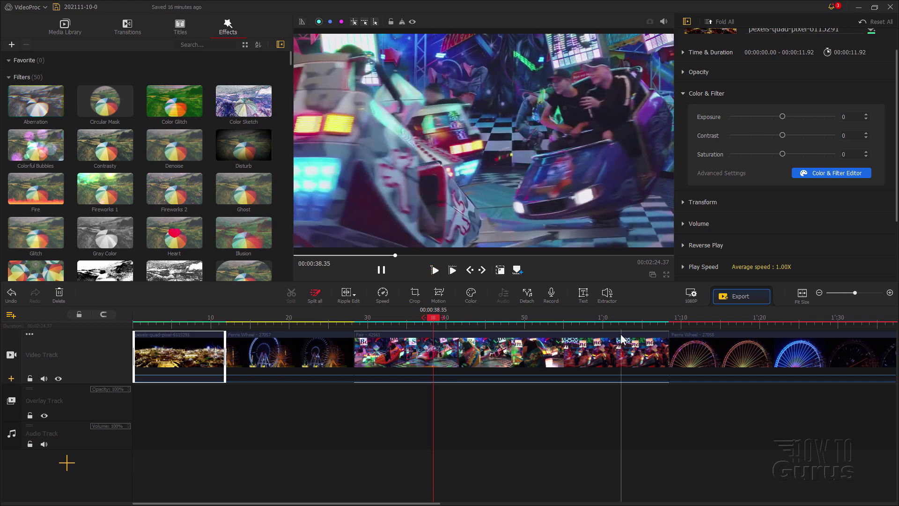
{"action": "left_click", "coordinate": [695, 322]}
{"action": "left_click", "coordinate": [757, 324]}
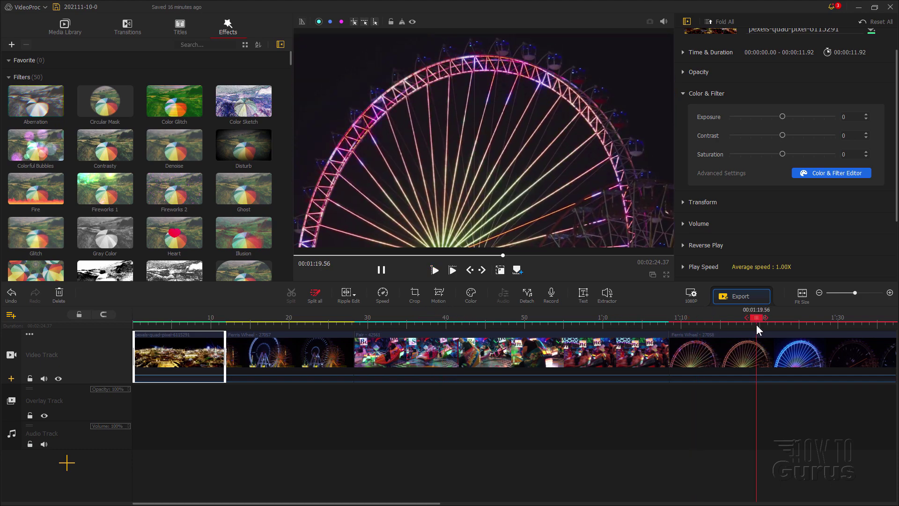
{"action": "left_click", "coordinate": [800, 327]}
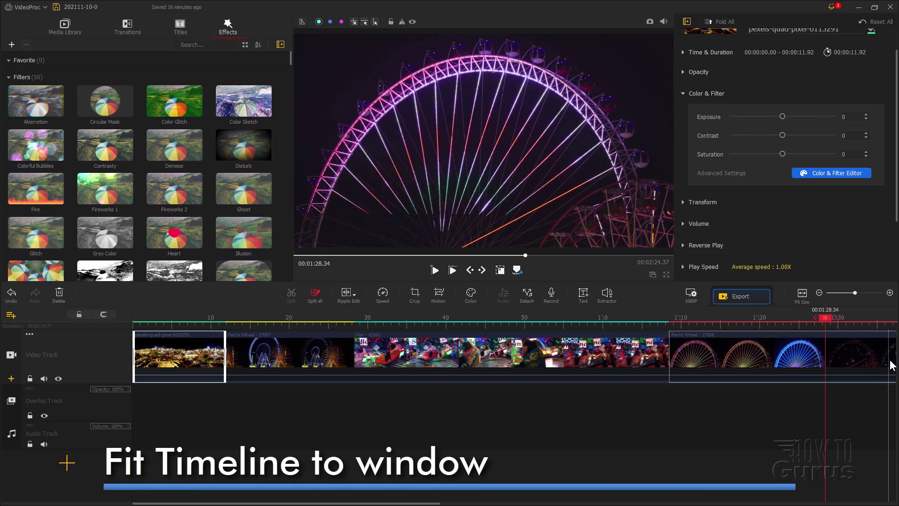
- Fit the timeline to the window and select the Ferris Wheel - 27058 clip
{"action": "left_click", "coordinate": [803, 294]}
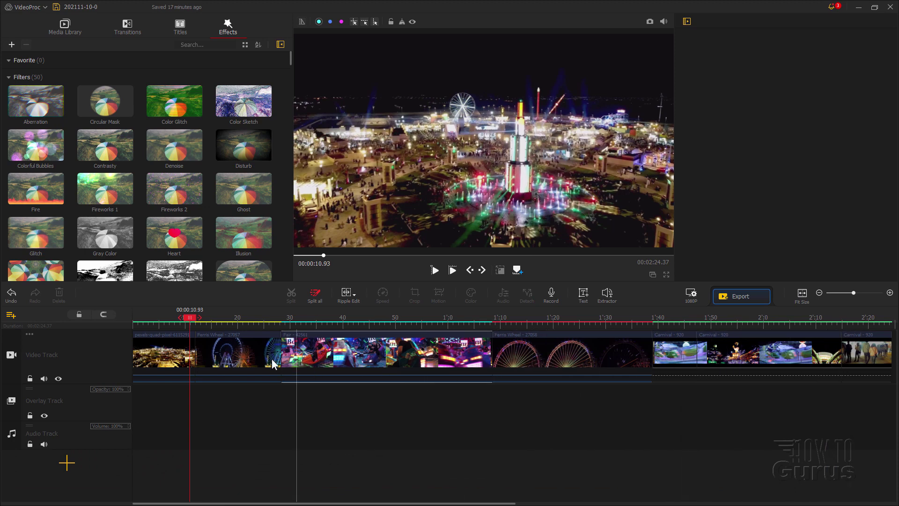
{"action": "left_click", "coordinate": [557, 361]}
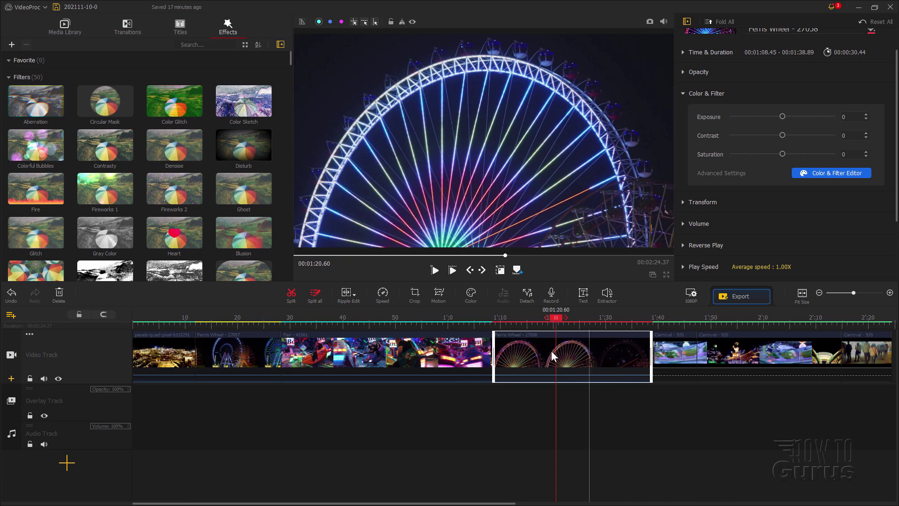
- Select the shortened Ferris Wheel - 27057 clip and preview it from 00:00:12.60
{"action": "left_click", "coordinate": [240, 359]}
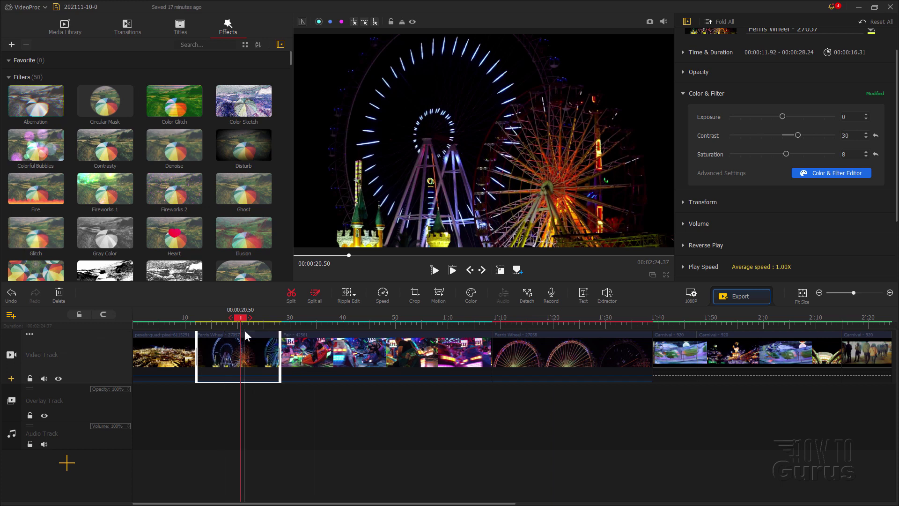
{"action": "left_click_drag", "start_coordinate": [240, 318], "coordinate": [198, 319]}
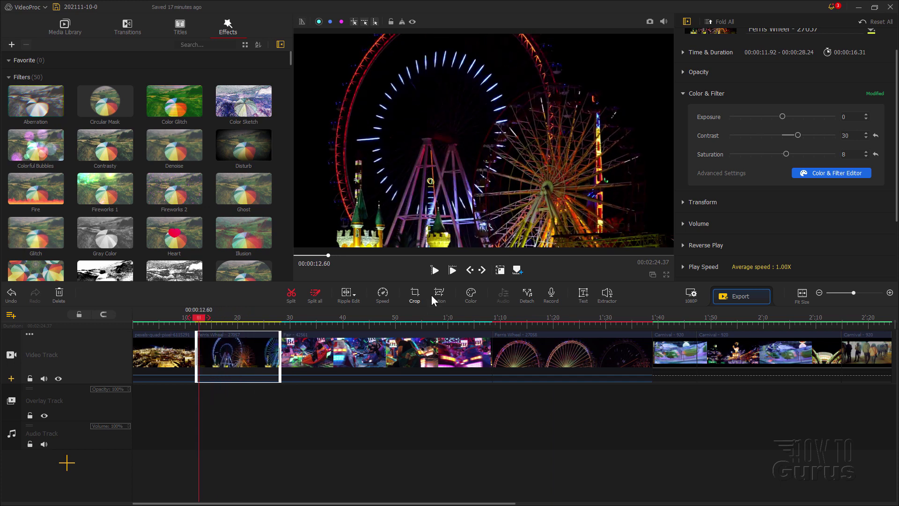
{"action": "left_click", "coordinate": [435, 270]}
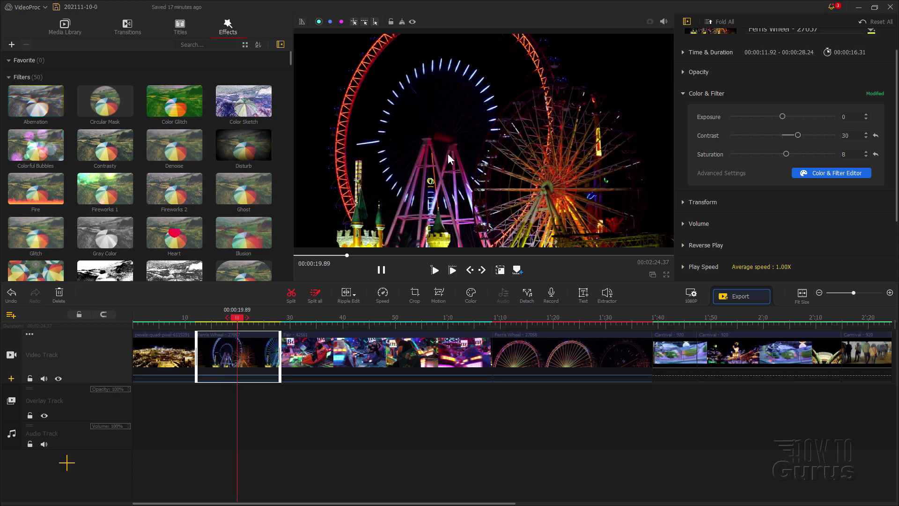
{"action": "left_click", "coordinate": [380, 270]}
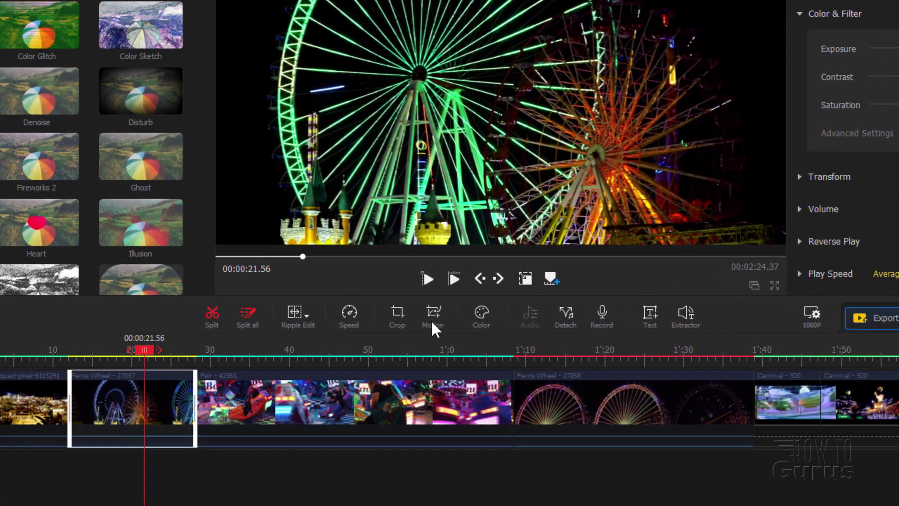
- Open the Motion Editor for the Ferris Wheel - 27057 clip, browse the motion presets and add Move Right
{"action": "left_click", "coordinate": [432, 320]}
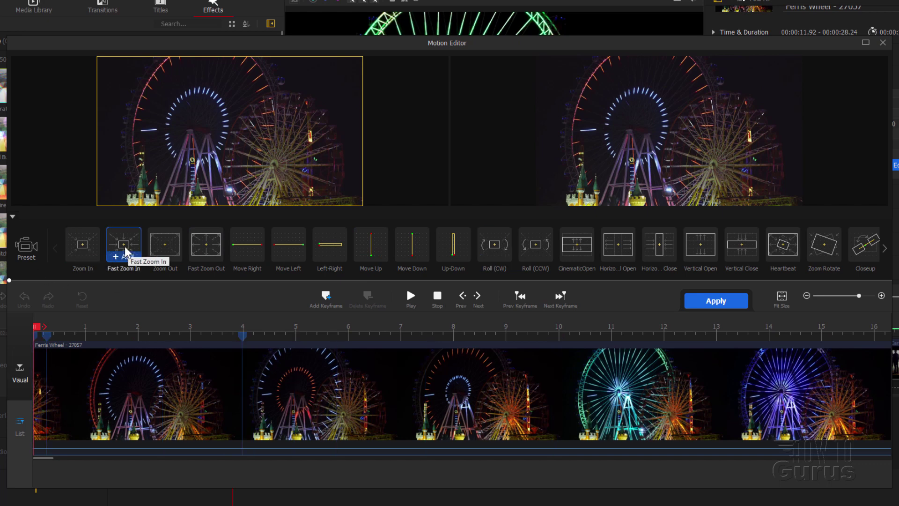
{"action": "mouse_move", "coordinate": [170, 250]}
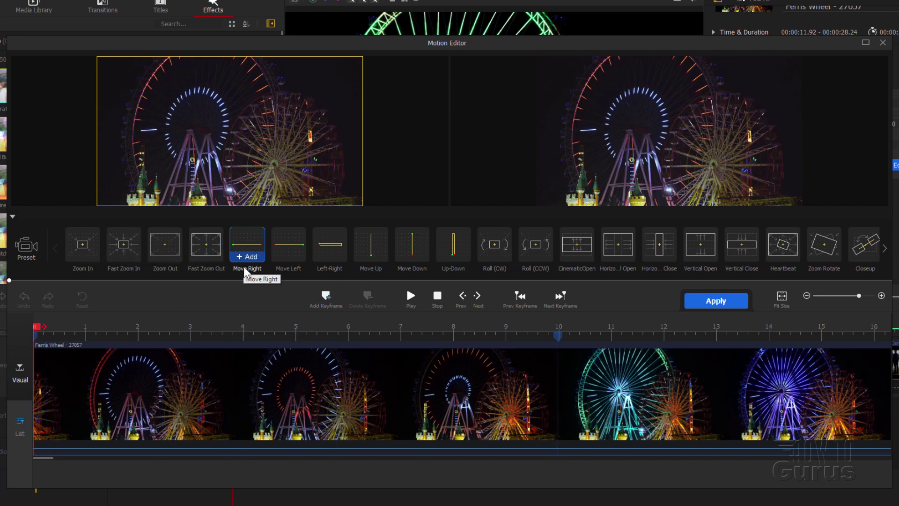
{"action": "mouse_move", "coordinate": [353, 275]}
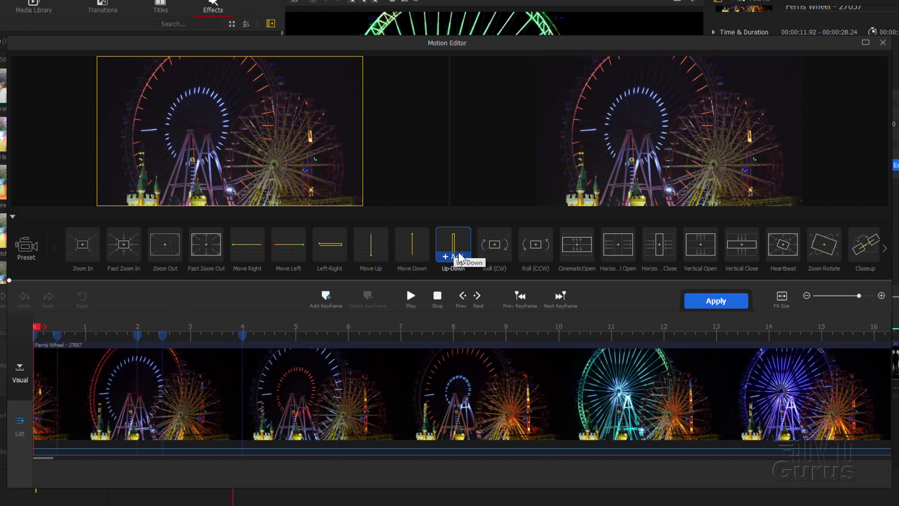
{"action": "mouse_move", "coordinate": [493, 254]}
{"action": "mouse_move", "coordinate": [576, 268]}
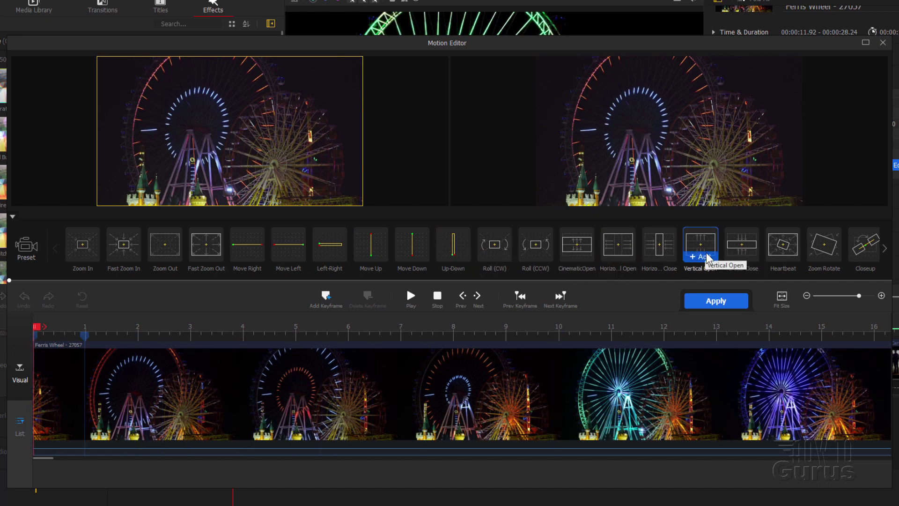
{"action": "mouse_move", "coordinate": [801, 244]}
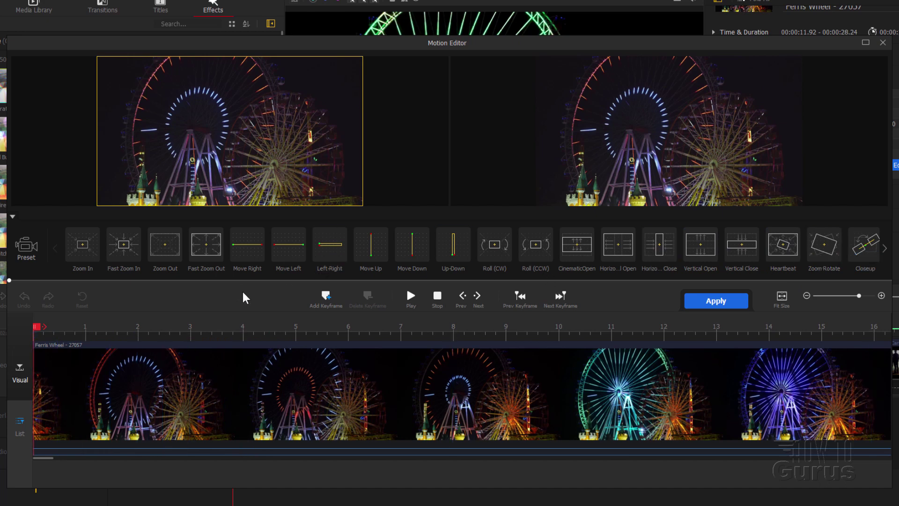
{"action": "left_click", "coordinate": [238, 256]}
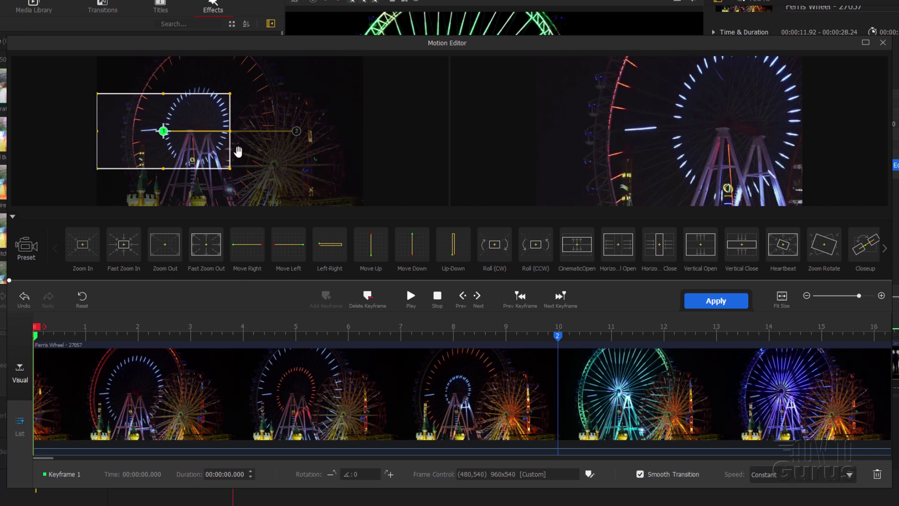
- Move keyframe 2 of the motion to the end of the clip at 00:00:16.316
{"action": "left_click", "coordinate": [557, 336]}
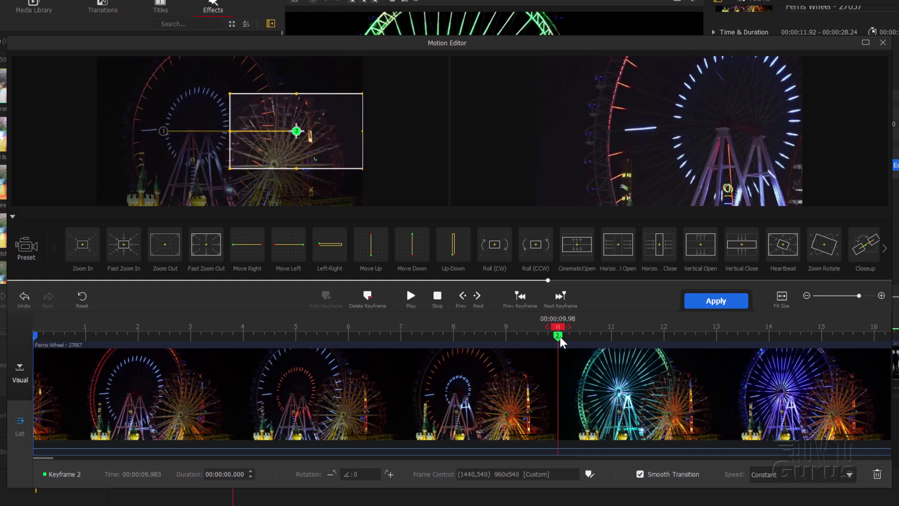
{"action": "left_click_drag", "start_coordinate": [542, 337], "coordinate": [890, 336]}
{"action": "left_click", "coordinate": [562, 304]}
- Reframe keyframe 1 to about 1162x709 at the lower-left of the picture and keyframe 2 to about 1210x728 near the upper edge
{"action": "left_click", "coordinate": [520, 297]}
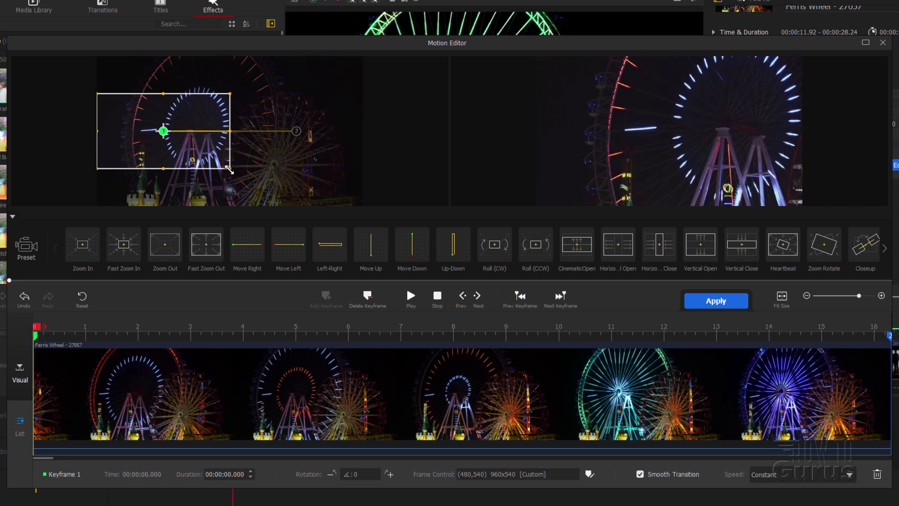
{"action": "left_click_drag", "start_coordinate": [231, 170], "coordinate": [237, 188]}
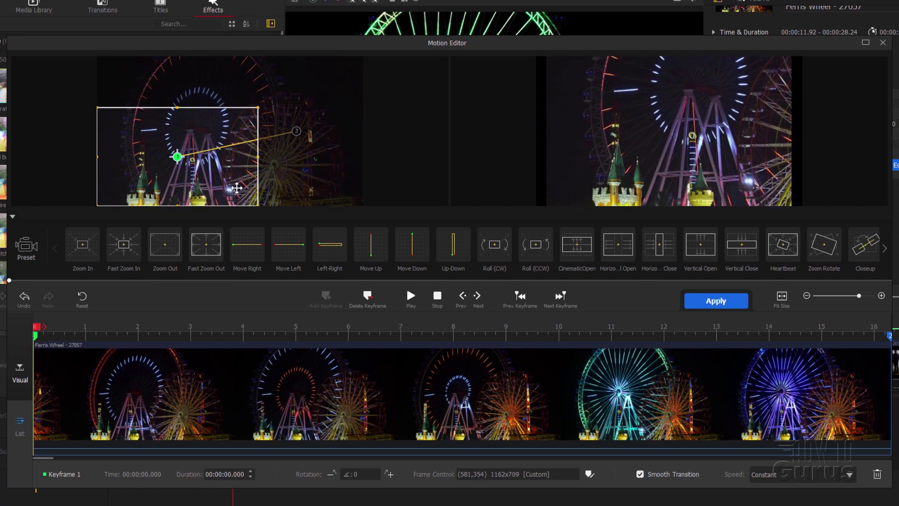
{"action": "left_click", "coordinate": [561, 298]}
{"action": "left_click_drag", "start_coordinate": [350, 133], "coordinate": [350, 116]}
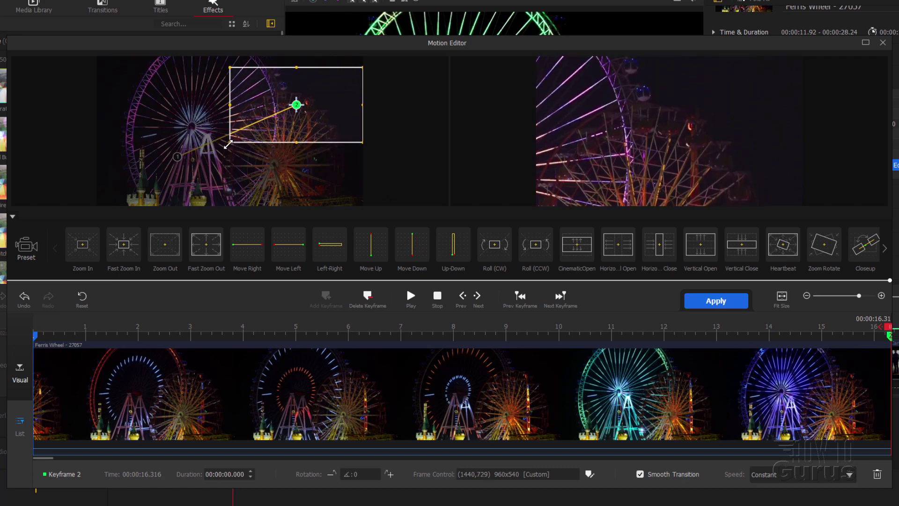
{"action": "mouse_move", "coordinate": [228, 145]}
{"action": "left_mouse_down"}
{"action": "mouse_move", "coordinate": [196, 168]}
{"action": "mouse_move", "coordinate": [228, 146]}
{"action": "left_mouse_up"}
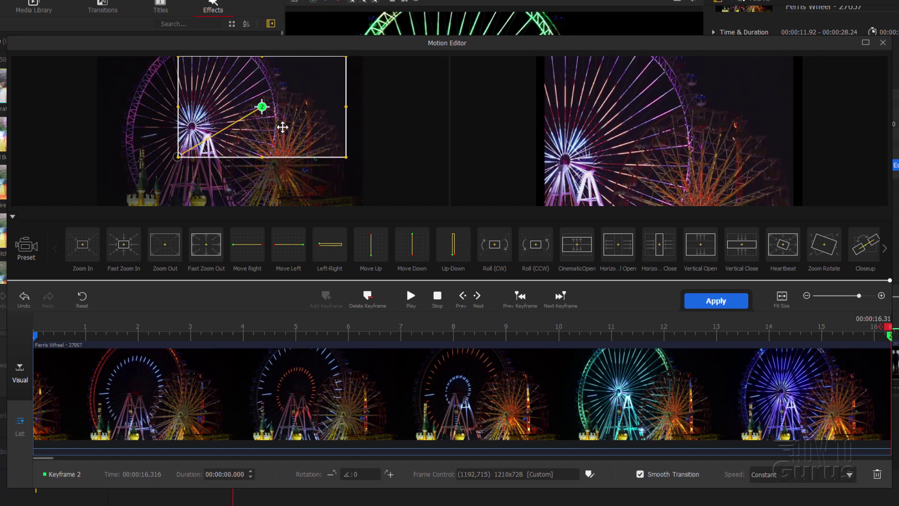
- Preview the motion from keyframe 1 and apply it to the Ferris Wheel - 27057 clip
{"action": "left_click", "coordinate": [520, 299]}
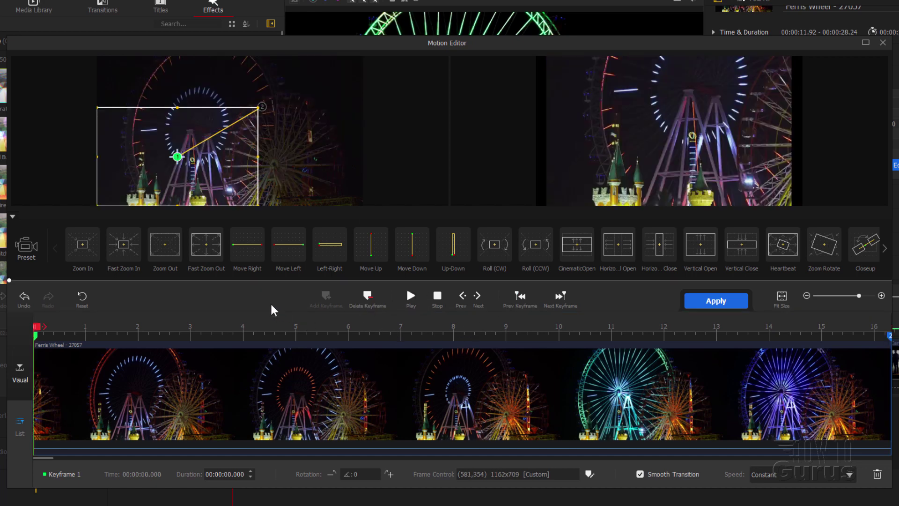
{"action": "left_click", "coordinate": [409, 299]}
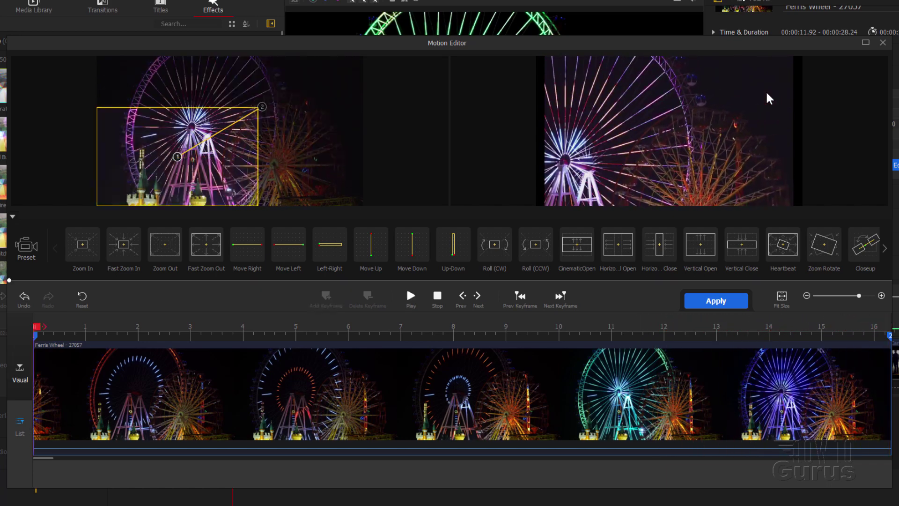
{"action": "left_click", "coordinate": [738, 308]}
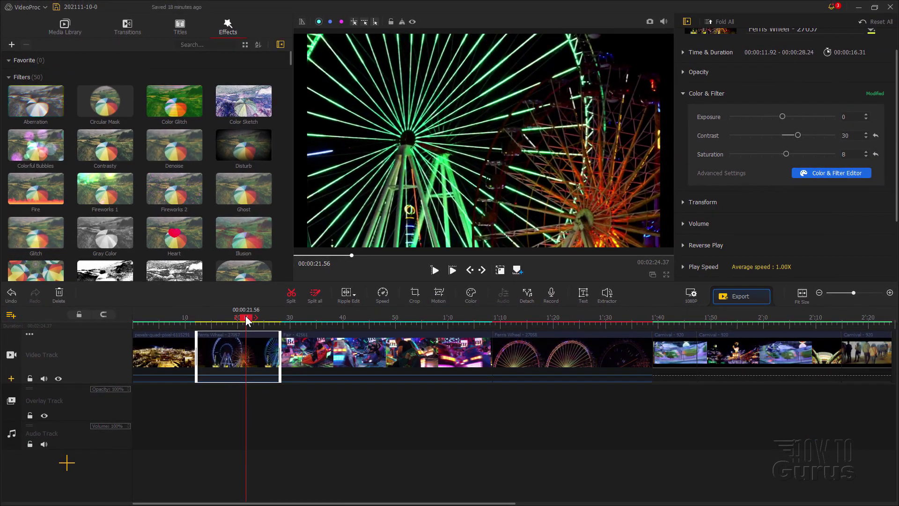
- Play the timeline from the start of the Ferris Wheel - 27057 clip, then select and play the Fair - 42561 clip
{"action": "left_click_drag", "start_coordinate": [247, 321], "coordinate": [195, 318]}
{"action": "left_click", "coordinate": [435, 271]}
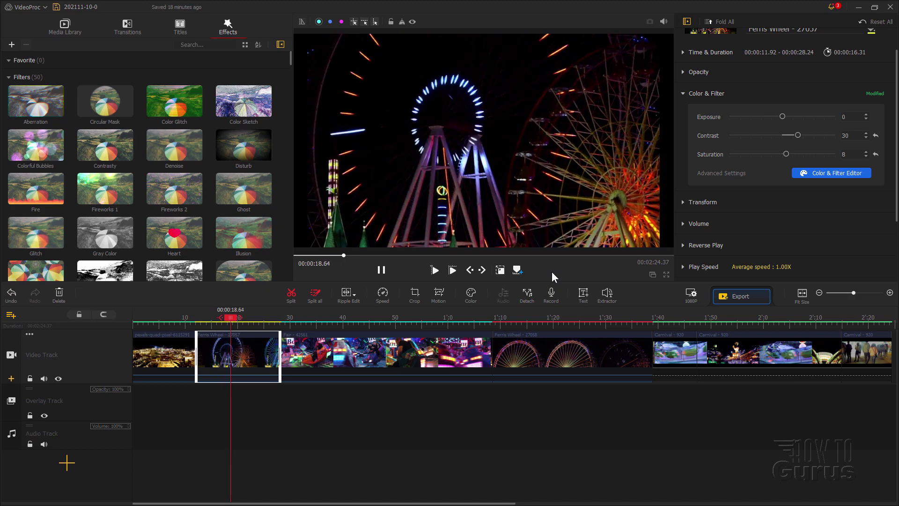
{"action": "left_click", "coordinate": [381, 270]}
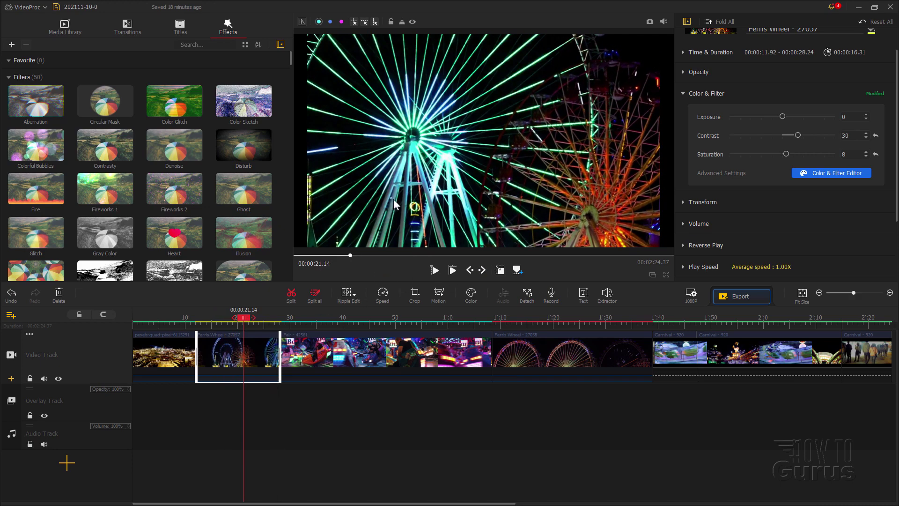
{"action": "left_click", "coordinate": [325, 355]}
{"action": "key", "text": "space"}
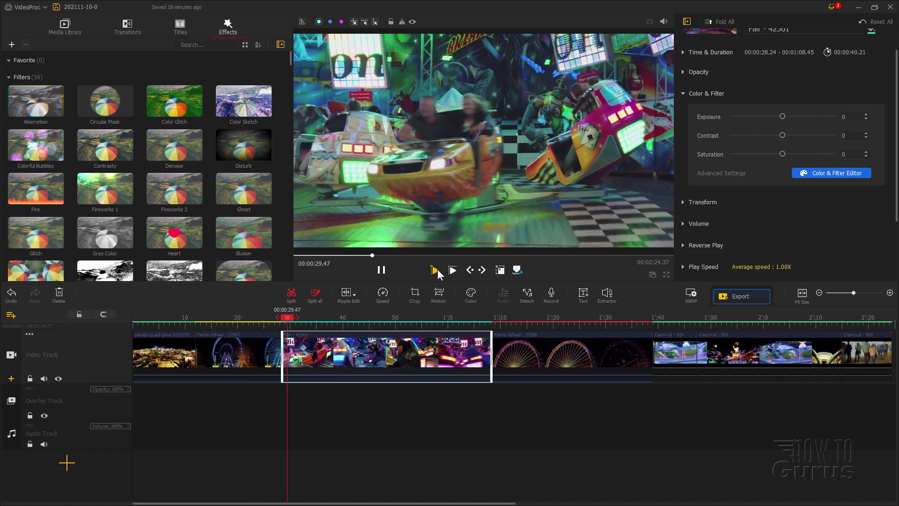
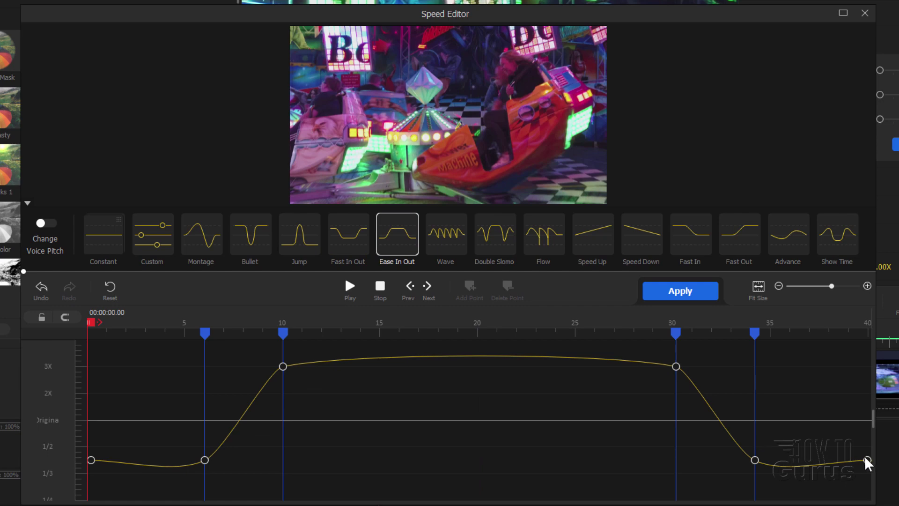
- Reset the Fair - 42561 clip's speed curve, try the Speed Up preset and preview it from the start
{"action": "left_click", "coordinate": [109, 293]}
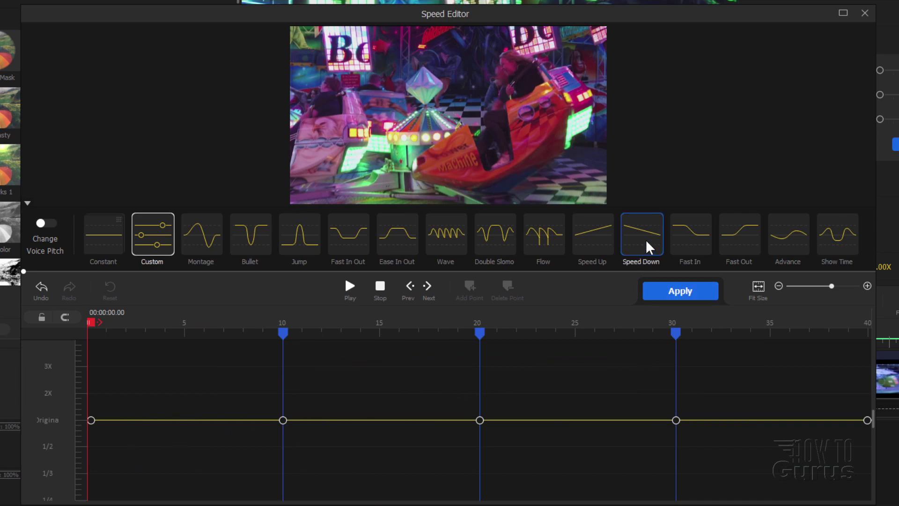
{"action": "left_click", "coordinate": [597, 242]}
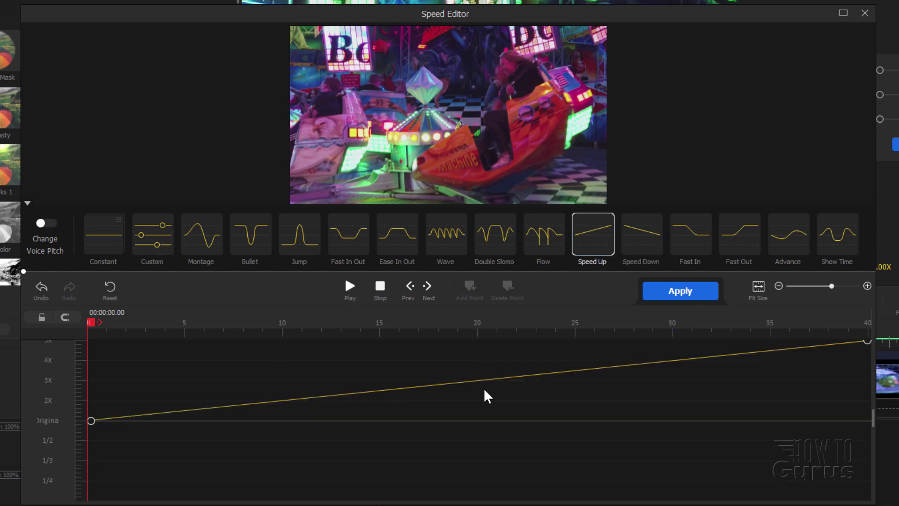
{"action": "left_click", "coordinate": [391, 390]}
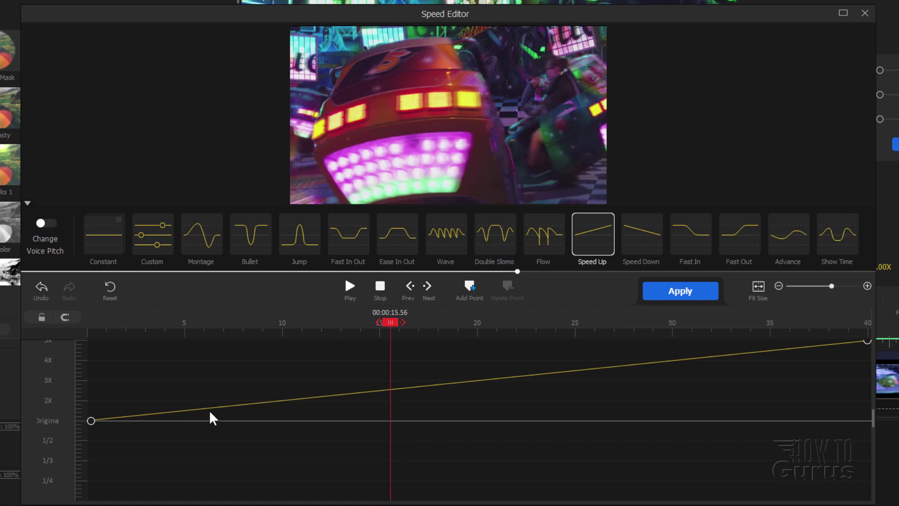
{"action": "left_click_drag", "start_coordinate": [140, 330], "coordinate": [93, 330]}
{"action": "left_click", "coordinate": [349, 287]}
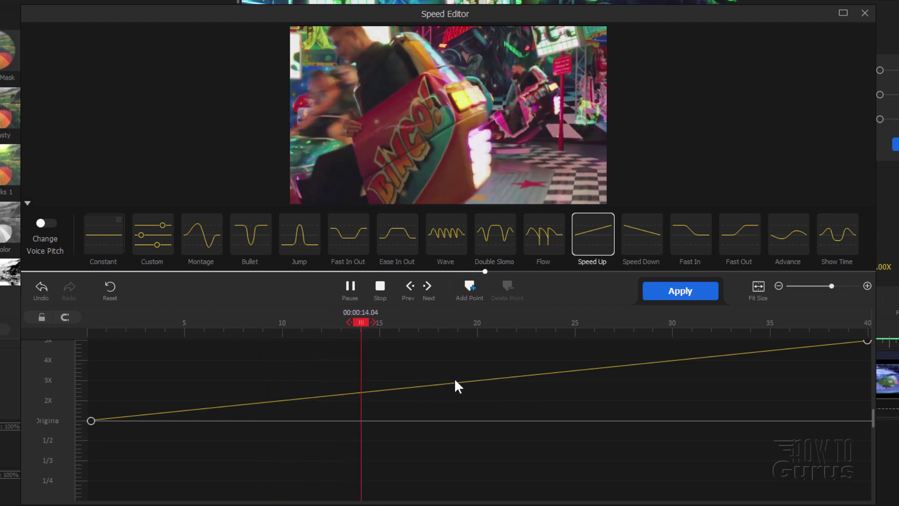
{"action": "left_click", "coordinate": [380, 290]}
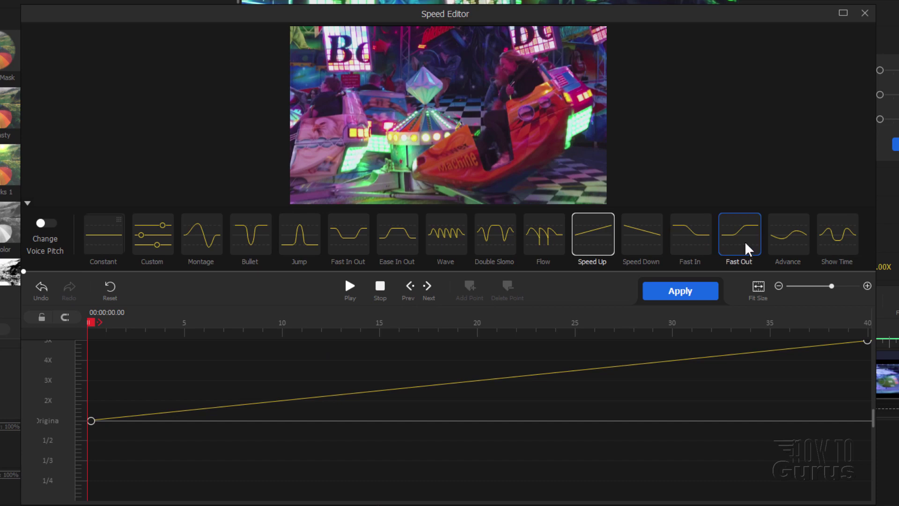
- Choose the Fast Out speed preset, move its first inner point to about 00:00:01.44 and flatten that point's outgoing handle
{"action": "left_click", "coordinate": [746, 248]}
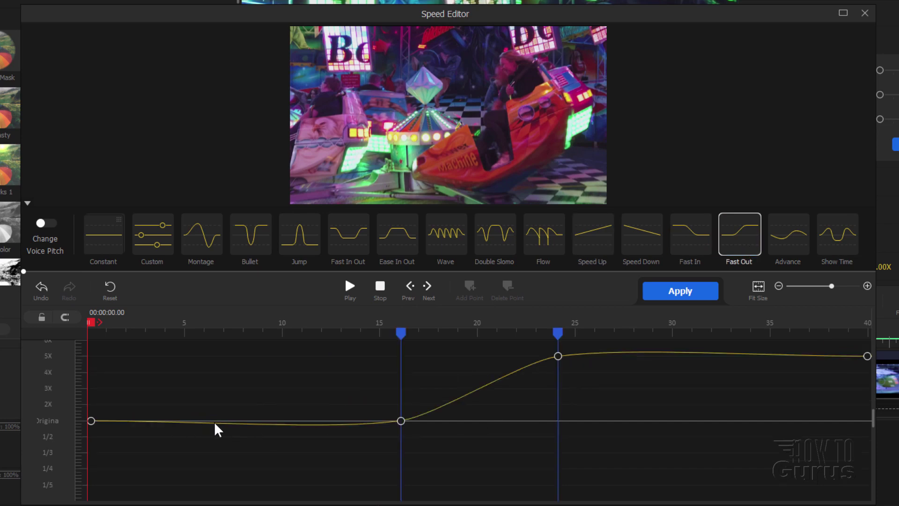
{"action": "left_click", "coordinate": [400, 421]}
{"action": "left_click_drag", "start_coordinate": [401, 421], "coordinate": [117, 346]}
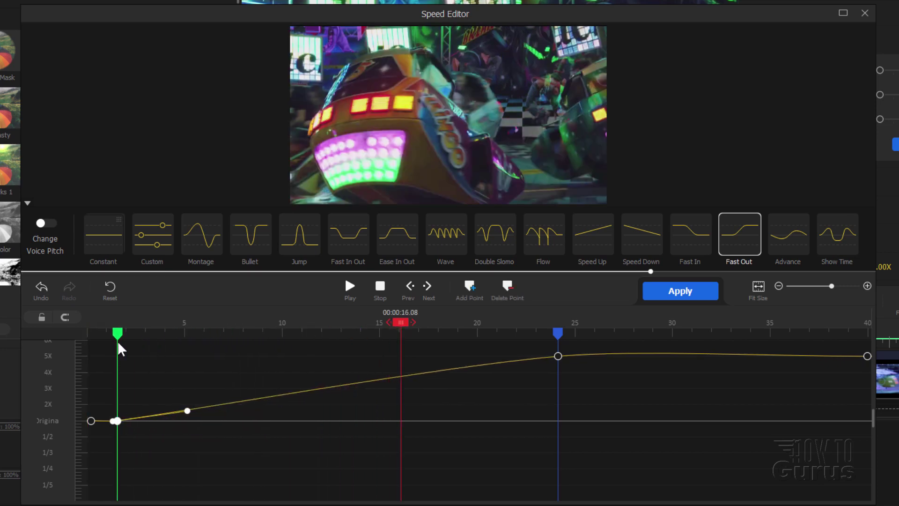
{"action": "left_click_drag", "start_coordinate": [185, 414], "coordinate": [267, 437]}
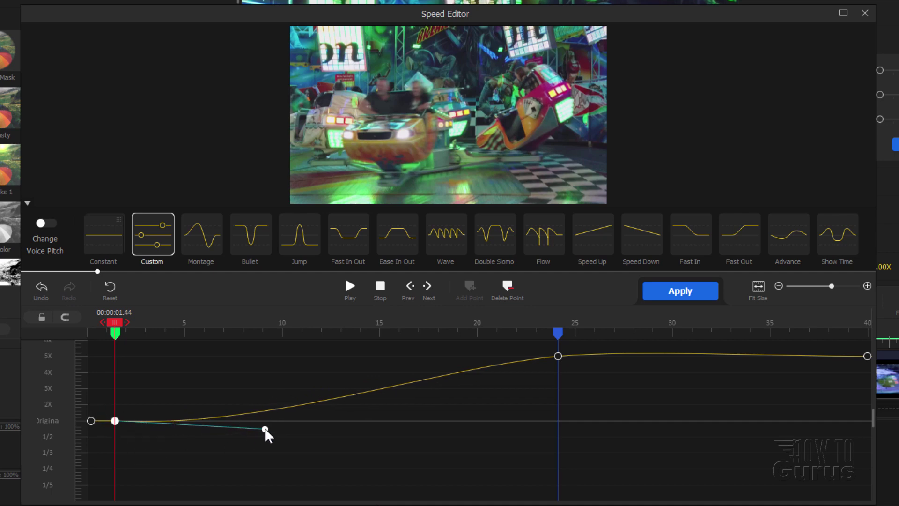
{"action": "left_click_drag", "start_coordinate": [266, 430], "coordinate": [264, 422]}
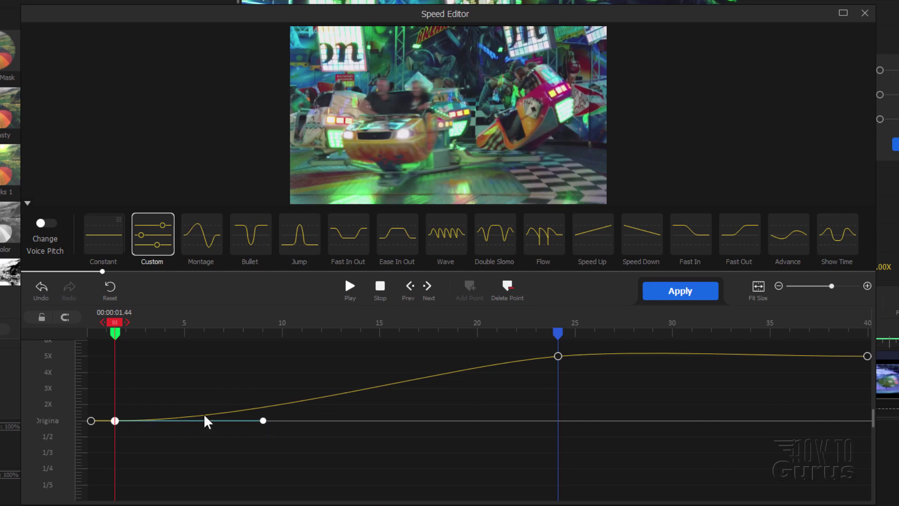
- Move the 5X point to about 00:00:16.52 and lengthen the 00:00:01.44 point's handle along the original-speed line
{"action": "left_click", "coordinate": [557, 357]}
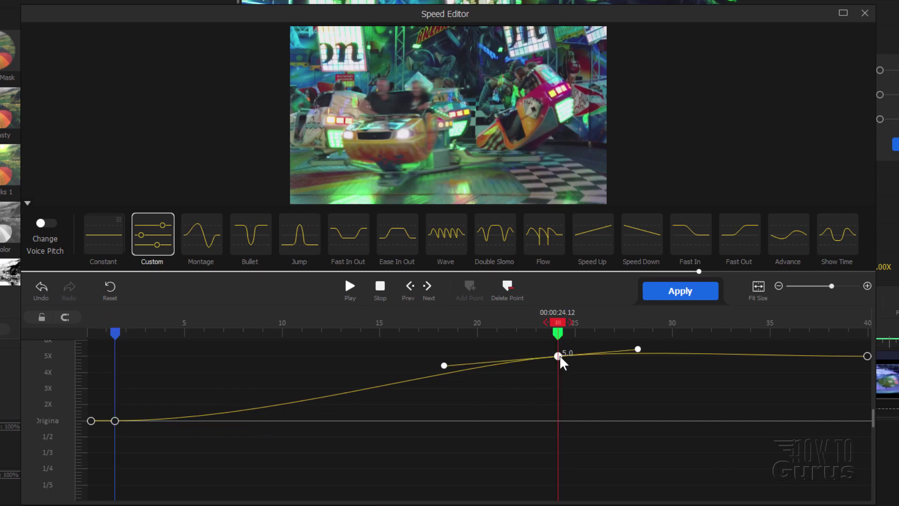
{"action": "mouse_move", "coordinate": [556, 358]}
{"action": "left_mouse_down"}
{"action": "mouse_move", "coordinate": [530, 335]}
{"action": "mouse_move", "coordinate": [396, 340]}
{"action": "left_mouse_up"}
{"action": "left_click", "coordinate": [114, 421]}
{"action": "left_click_drag", "start_coordinate": [167, 416], "coordinate": [253, 427]}
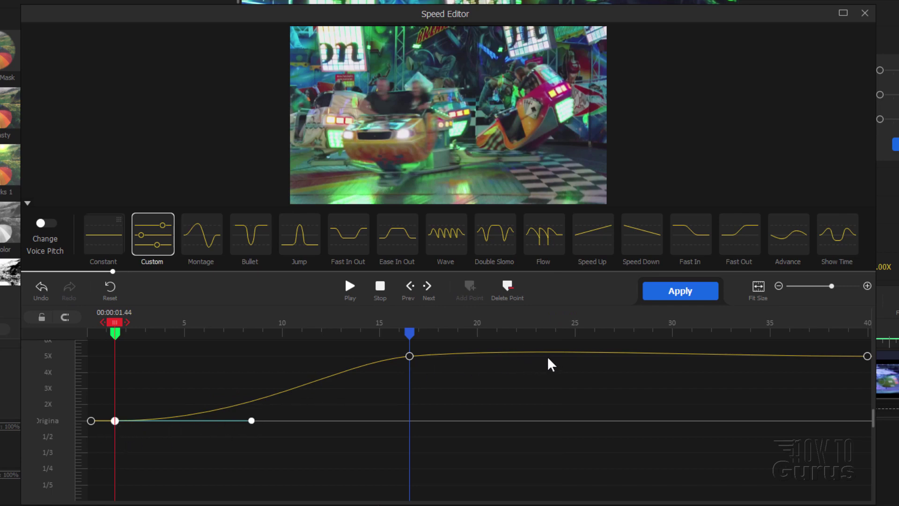
- Preview the customised speed curve from the start of the clip, then stop playback
{"action": "left_click_drag", "start_coordinate": [114, 322], "coordinate": [89, 323]}
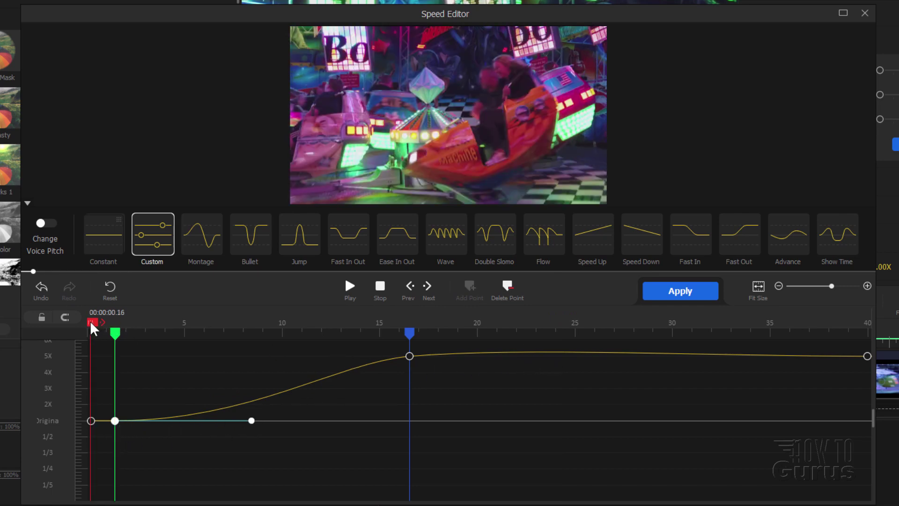
{"action": "left_click", "coordinate": [350, 286]}
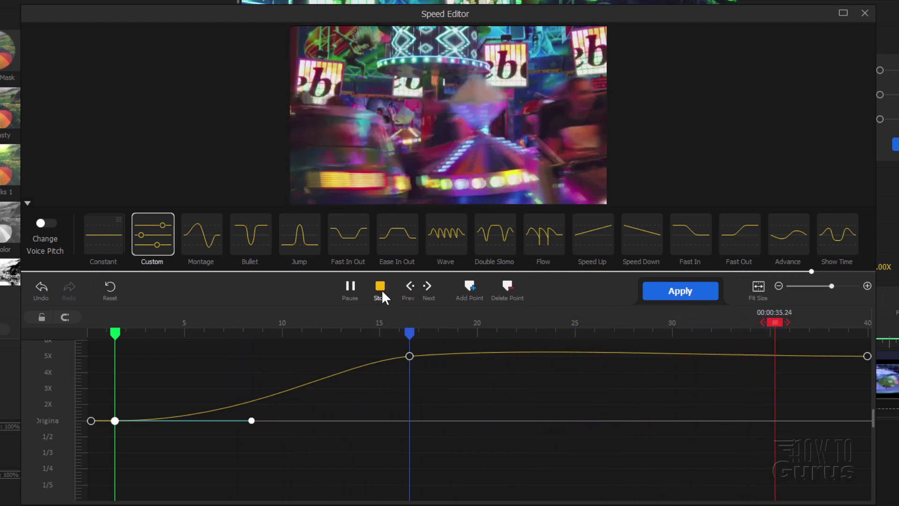
{"action": "left_click", "coordinate": [380, 287]}
- Lower the speed to about 4X at 00:00:16.52 and about 4.2X at the clip's end, and preview from the start
{"action": "left_click_drag", "start_coordinate": [409, 356], "coordinate": [408, 369]}
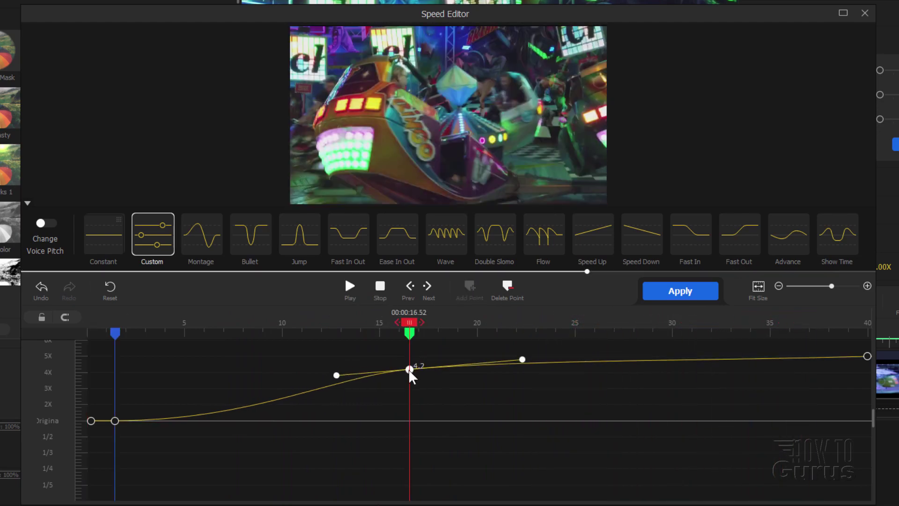
{"action": "left_click_drag", "start_coordinate": [867, 358], "coordinate": [867, 368]}
{"action": "left_click", "coordinate": [410, 372]}
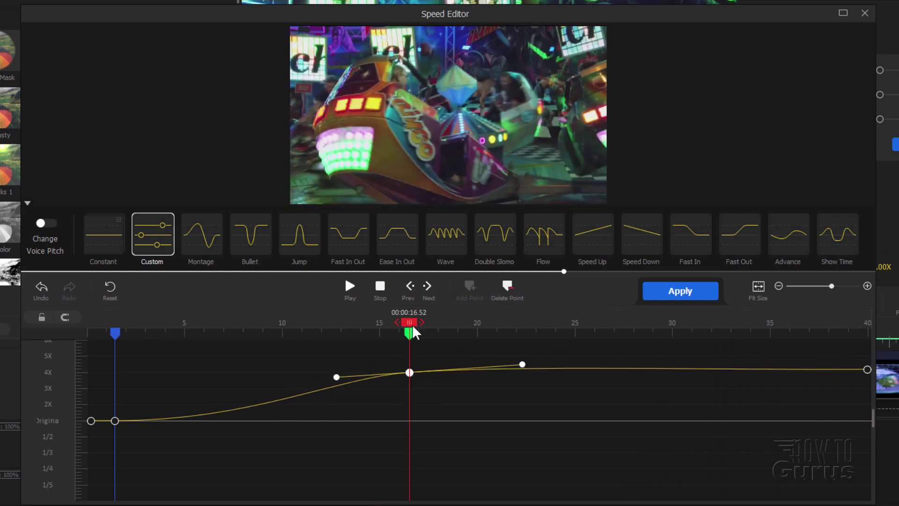
{"action": "left_click_drag", "start_coordinate": [411, 330], "coordinate": [90, 336]}
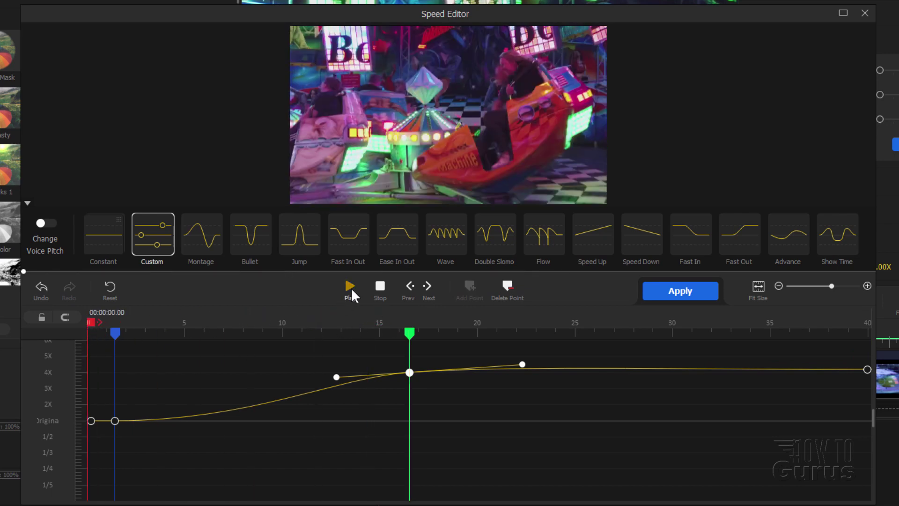
{"action": "left_click", "coordinate": [350, 287]}
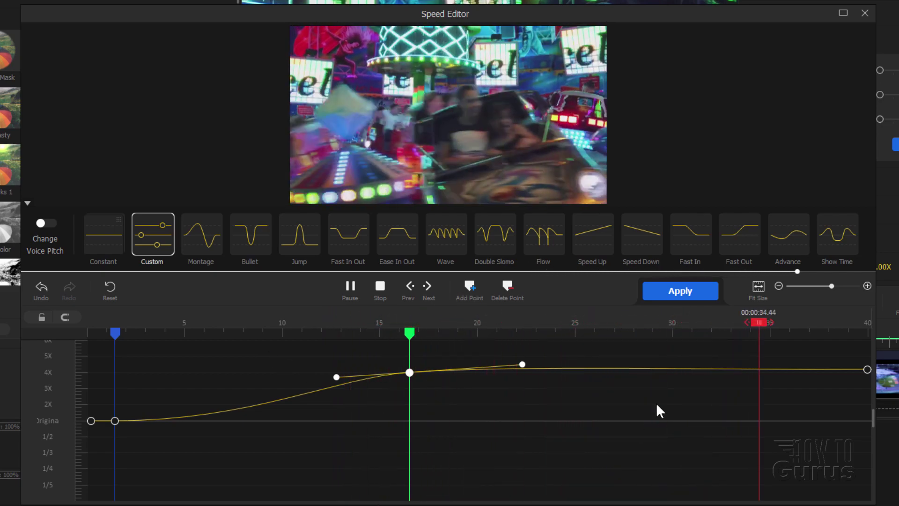
- Stop the preview and apply the customised speed curve to the Fair clip
{"action": "left_click", "coordinate": [380, 287]}
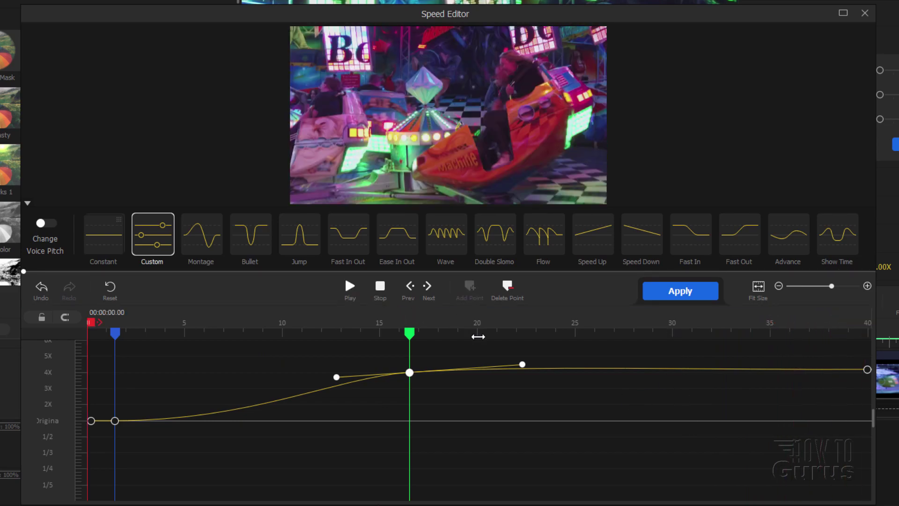
{"action": "left_click", "coordinate": [665, 290]}
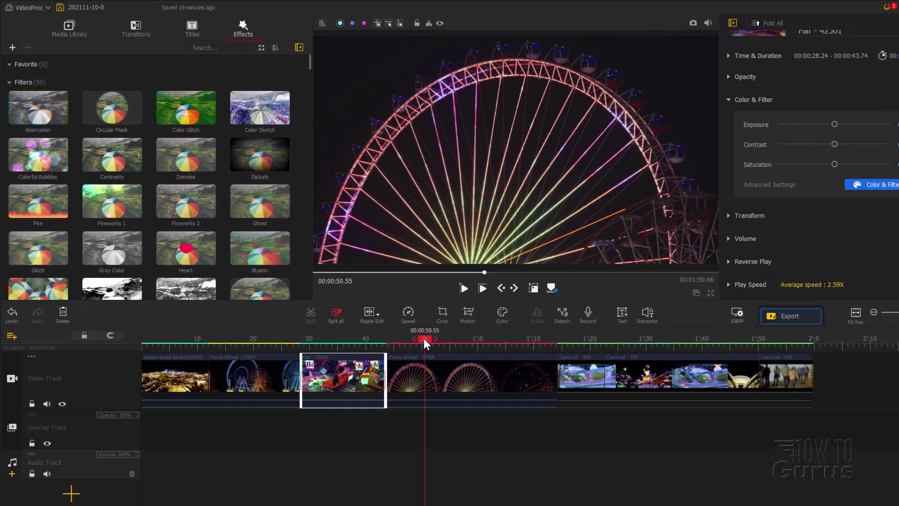
- Place the Window - 94713 clip at the start of the overlay track and check how it sits over the main footage
{"action": "left_click", "coordinate": [159, 322]}
{"action": "left_click", "coordinate": [84, 37]}
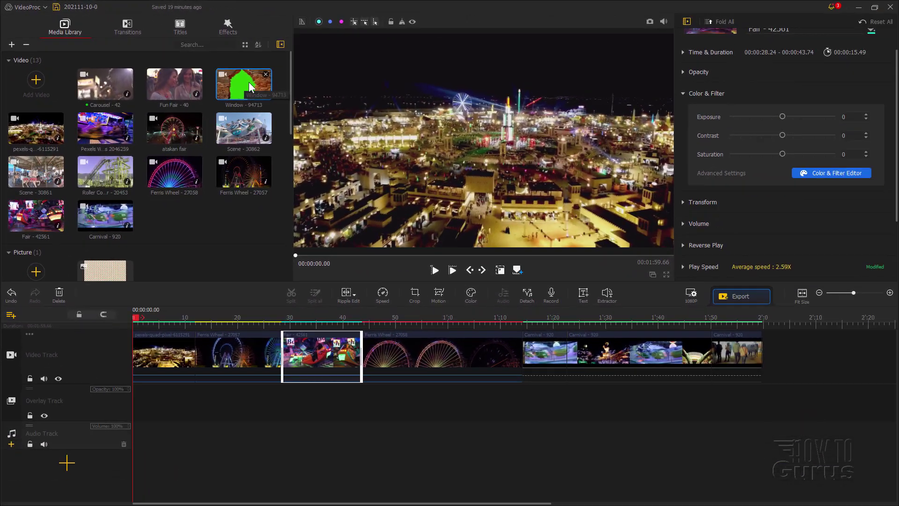
{"action": "left_click_drag", "start_coordinate": [249, 88], "coordinate": [154, 412]}
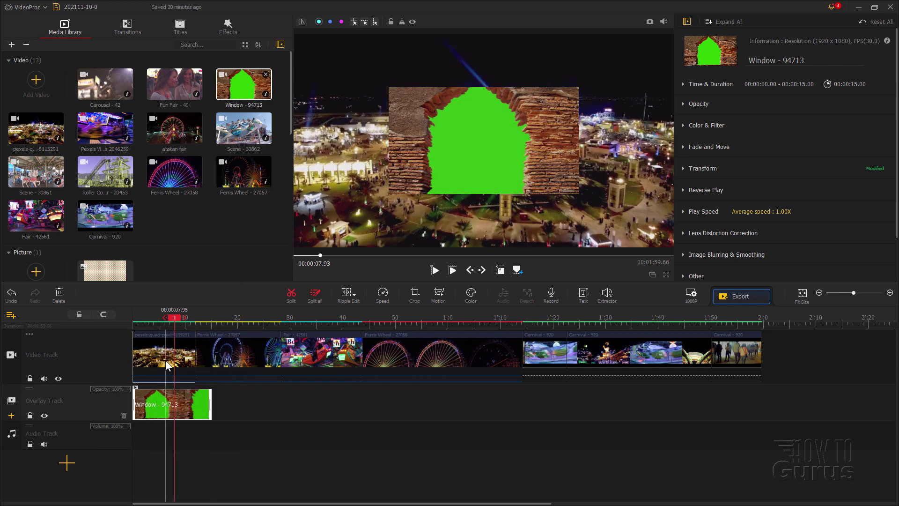
{"action": "left_click", "coordinate": [182, 355]}
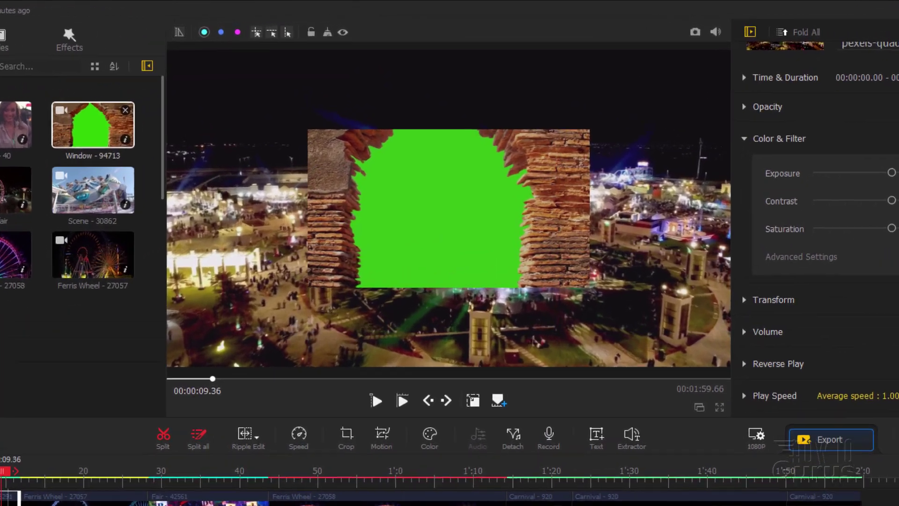
{"action": "left_click", "coordinate": [352, 320]}
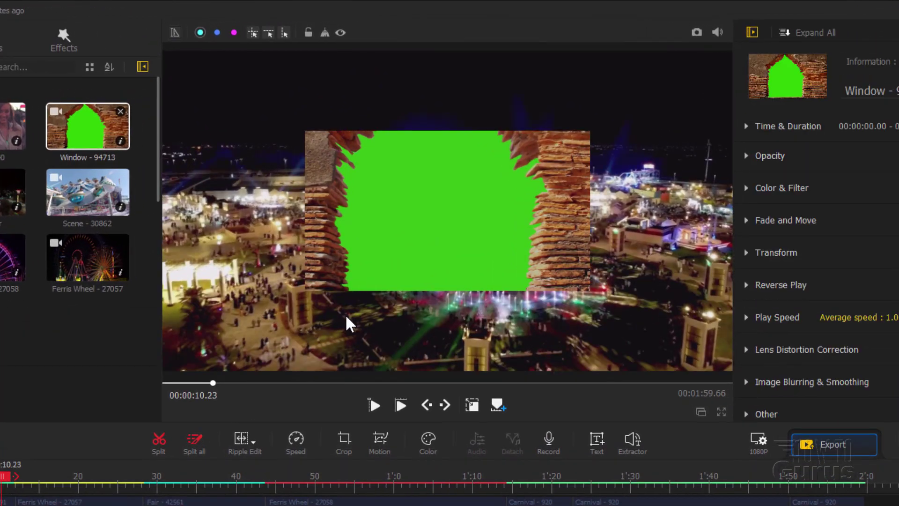
- Enlarge the Window overlay's picture from both corners so it fills the whole frame, with the playhead at the timeline start
{"action": "key", "text": "Home"}
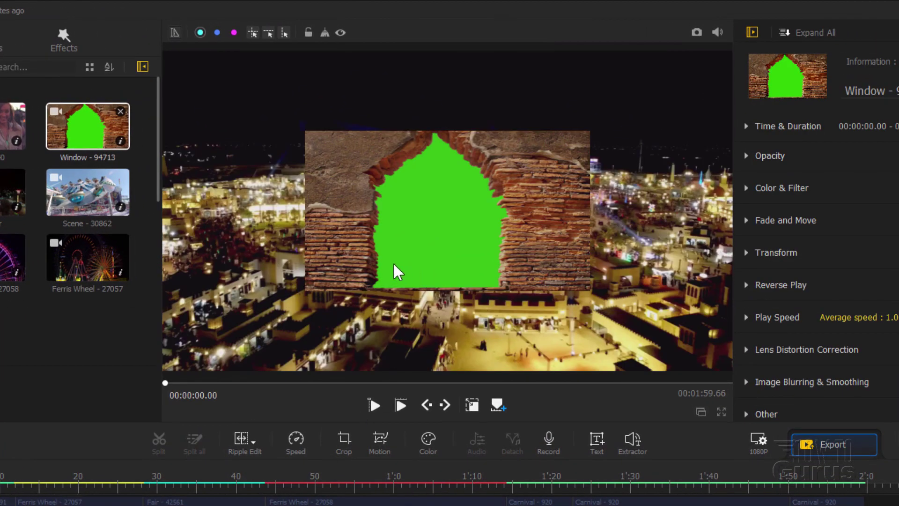
{"action": "left_click", "coordinate": [357, 277]}
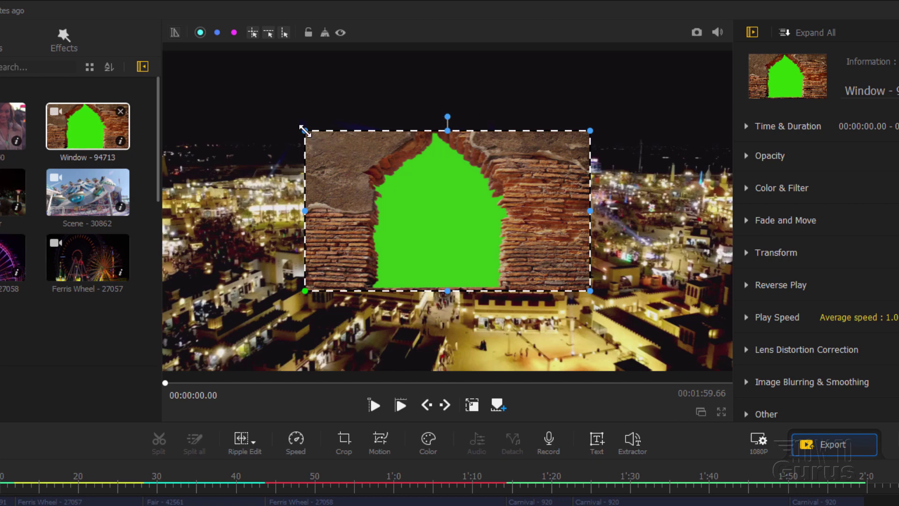
{"action": "left_click_drag", "start_coordinate": [304, 130], "coordinate": [165, 67]}
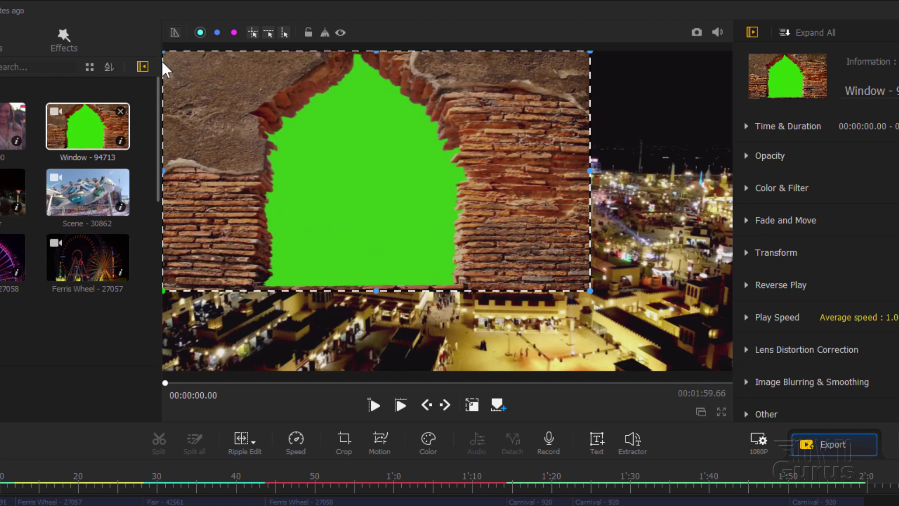
{"action": "left_click_drag", "start_coordinate": [591, 290], "coordinate": [732, 370]}
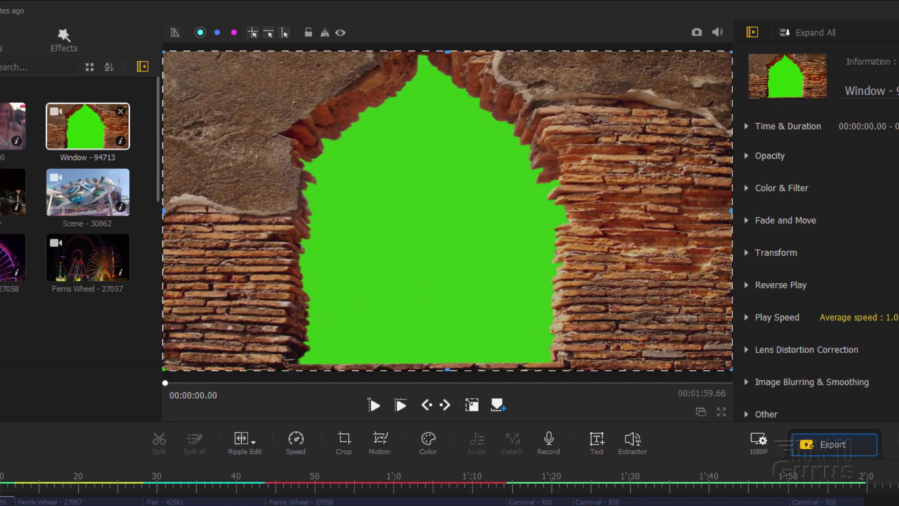
{"action": "left_click", "coordinate": [181, 383]}
{"action": "key", "text": "Home"}
- Enable chroma key on the Window overlay, keeping green #00ff00 as the key colour, and play back the result
{"action": "scroll", "coordinate": [775, 382], "scroll_direction": "down", "scroll_amount": 2}
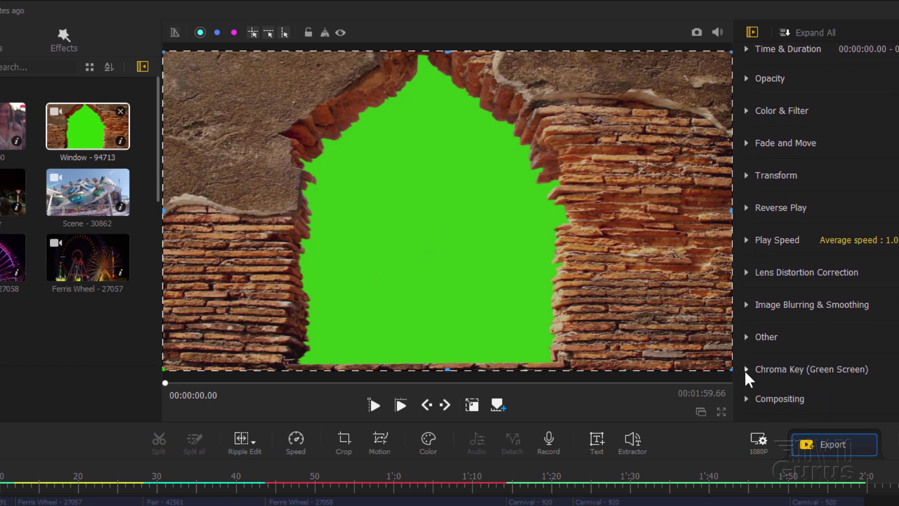
{"action": "left_click", "coordinate": [747, 370]}
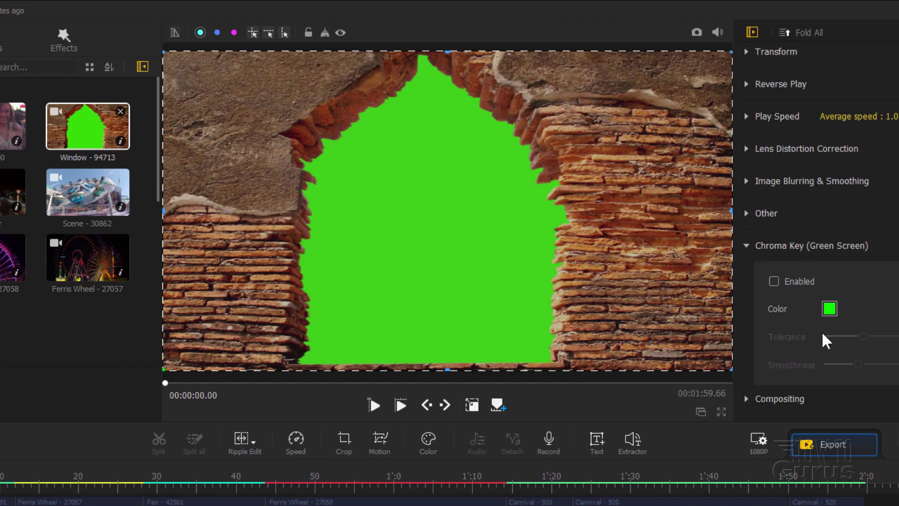
{"action": "left_click", "coordinate": [773, 281]}
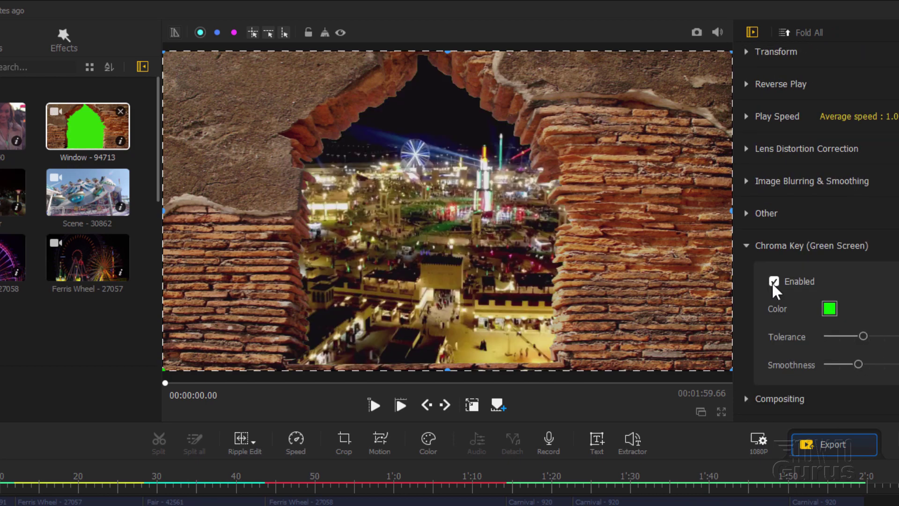
{"action": "left_click", "coordinate": [830, 309]}
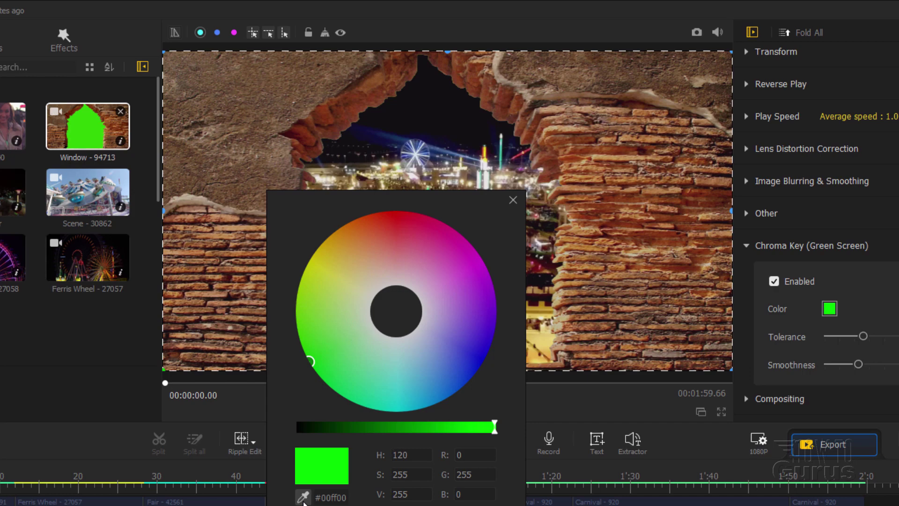
{"action": "left_click", "coordinate": [512, 200]}
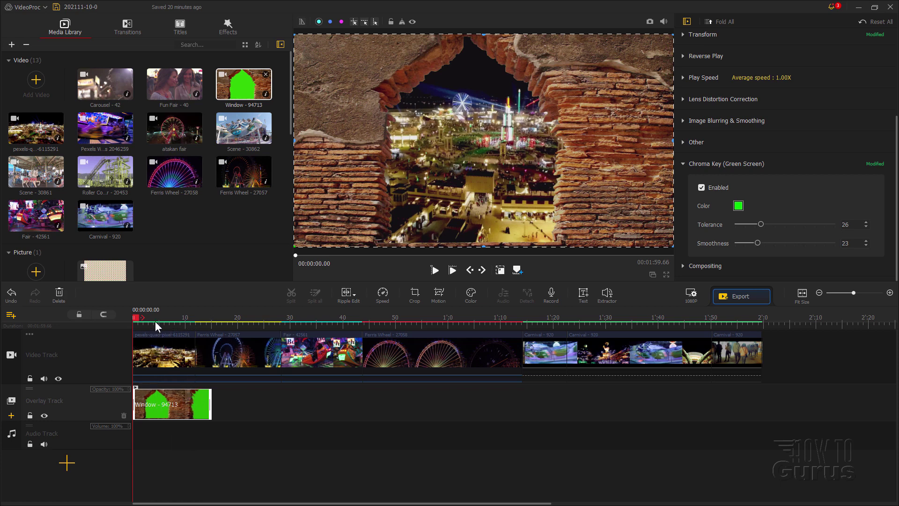
{"action": "left_click", "coordinate": [435, 270]}
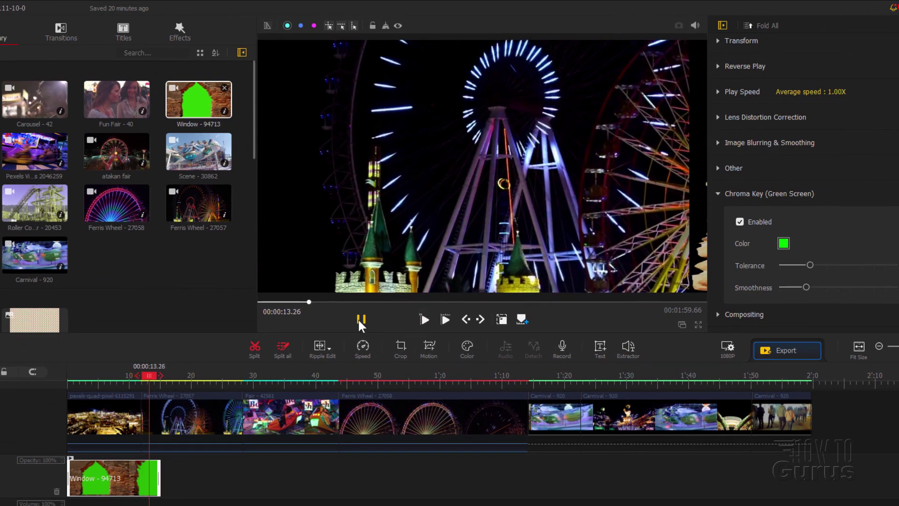
{"action": "left_click", "coordinate": [369, 301]}
- Split the Window overlay at 00:00:04.30 and delete the part before the cut
{"action": "left_click", "coordinate": [129, 357]}
{"action": "left_click_drag", "start_coordinate": [108, 378], "coordinate": [100, 376]}
{"action": "left_click_drag", "start_coordinate": [95, 377], "coordinate": [98, 373]}
{"action": "left_click", "coordinate": [86, 375]}
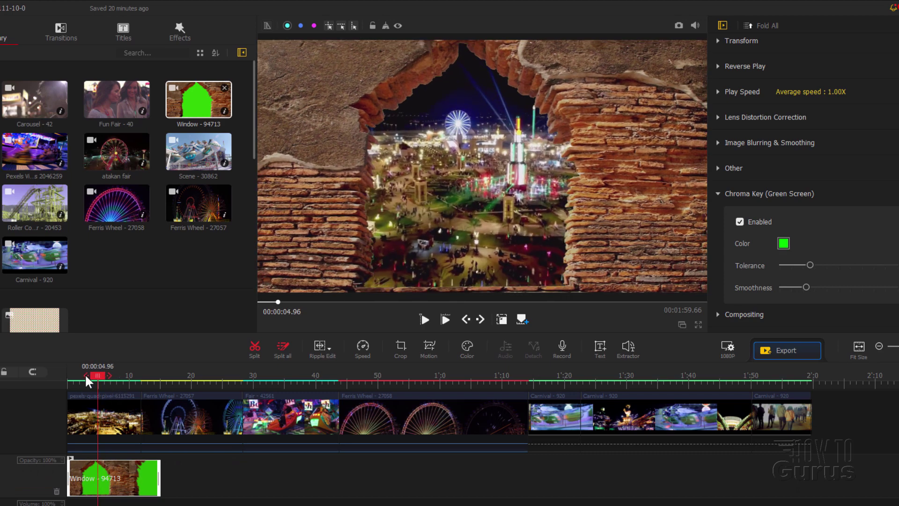
{"action": "left_click", "coordinate": [108, 373]}
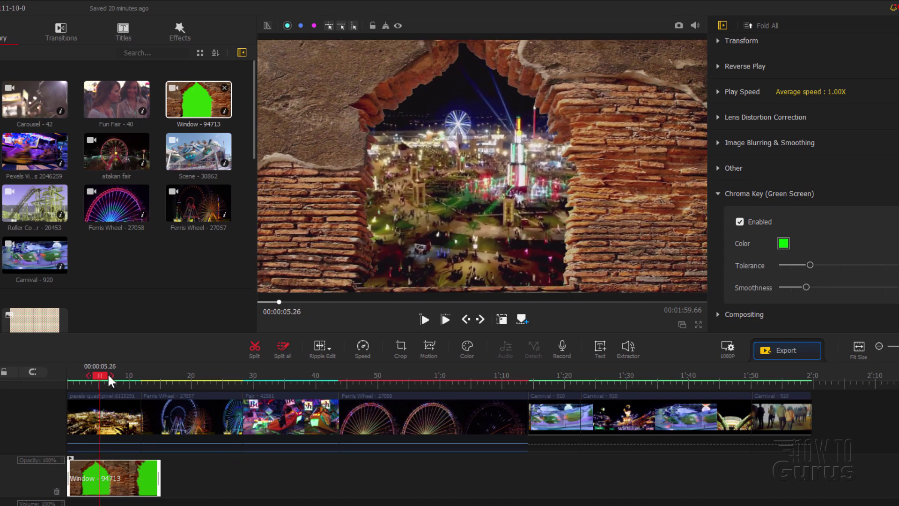
{"action": "left_click", "coordinate": [94, 468]}
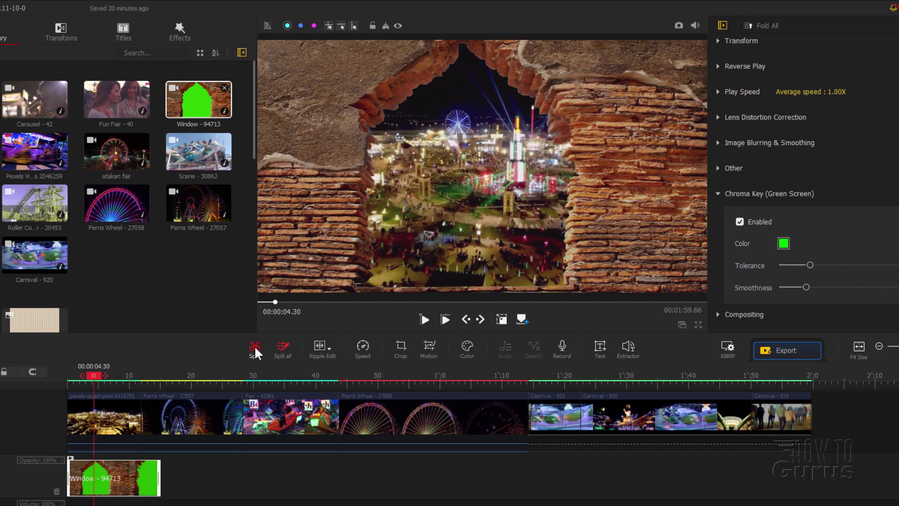
{"action": "left_click", "coordinate": [255, 346]}
{"action": "left_click", "coordinate": [79, 483]}
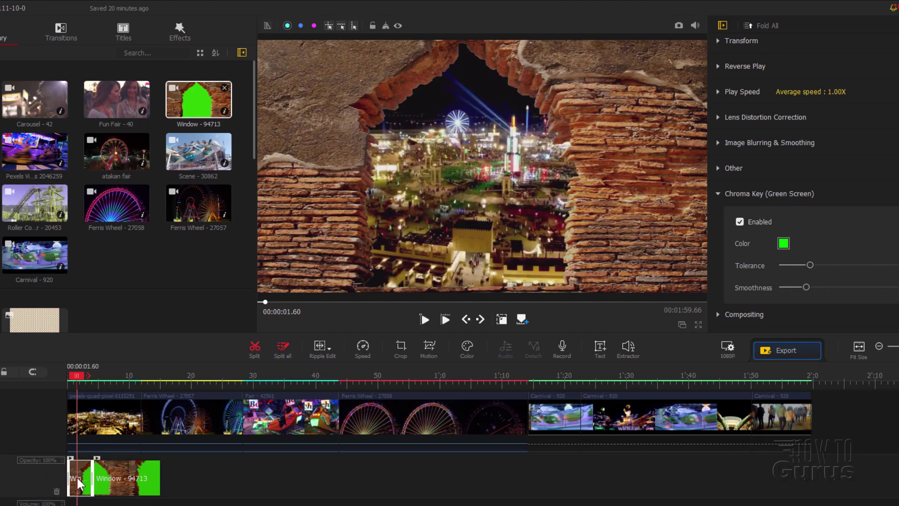
{"action": "key", "text": "Delete"}
- Move the remaining Window clip to the start of the overlay track and preview it from the beginning
{"action": "left_click_drag", "start_coordinate": [120, 478], "coordinate": [94, 477]}
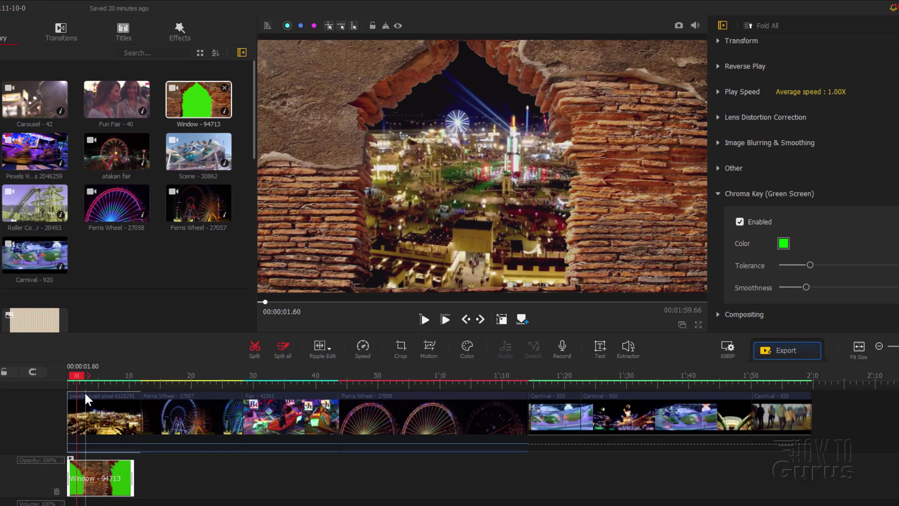
{"action": "left_click_drag", "start_coordinate": [78, 375], "coordinate": [67, 375]}
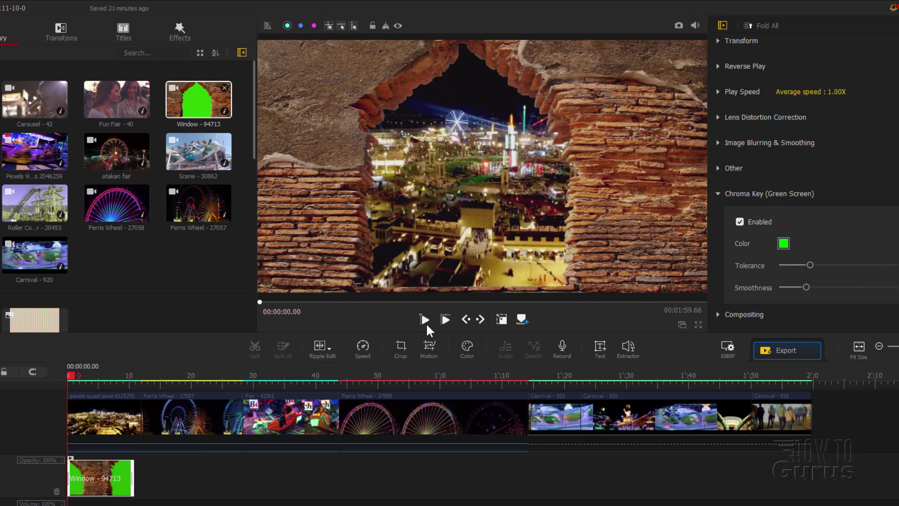
{"action": "left_click", "coordinate": [425, 319]}
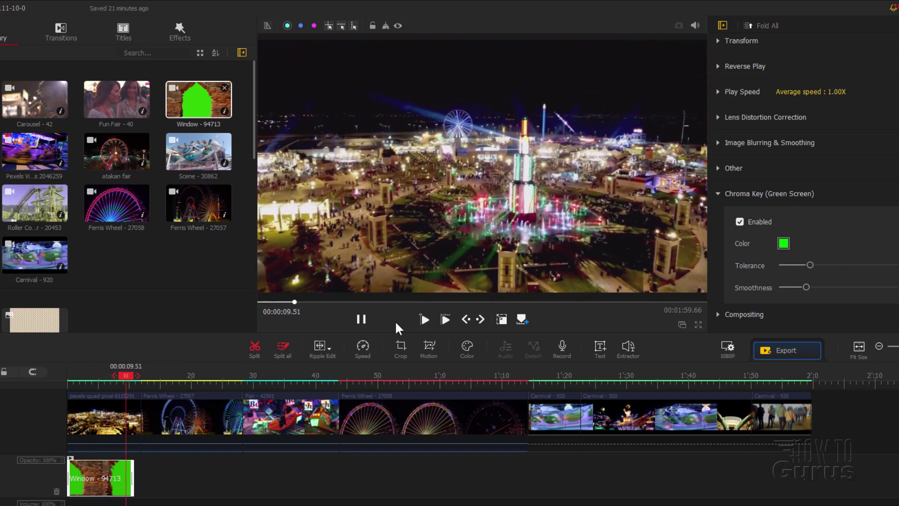
{"action": "left_click", "coordinate": [364, 320]}
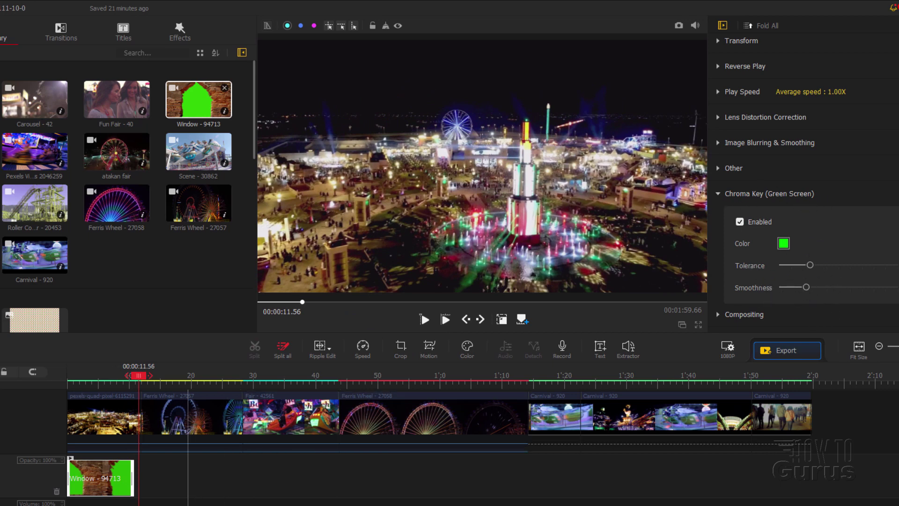
{"action": "left_click", "coordinate": [95, 381]}
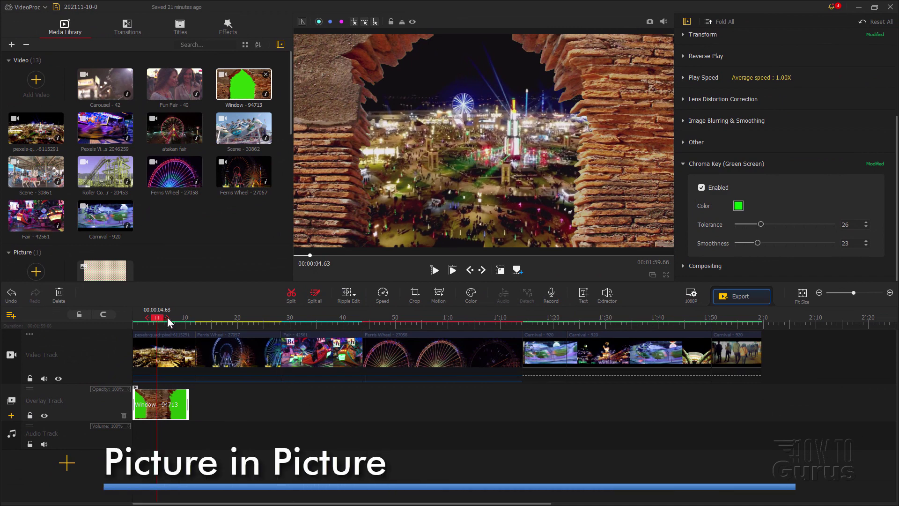
- Add the Fun Fair - 40 clip directly after the Window overlay and move its picture to the upper-right area of the frame
{"action": "left_click_drag", "start_coordinate": [168, 316], "coordinate": [197, 319]}
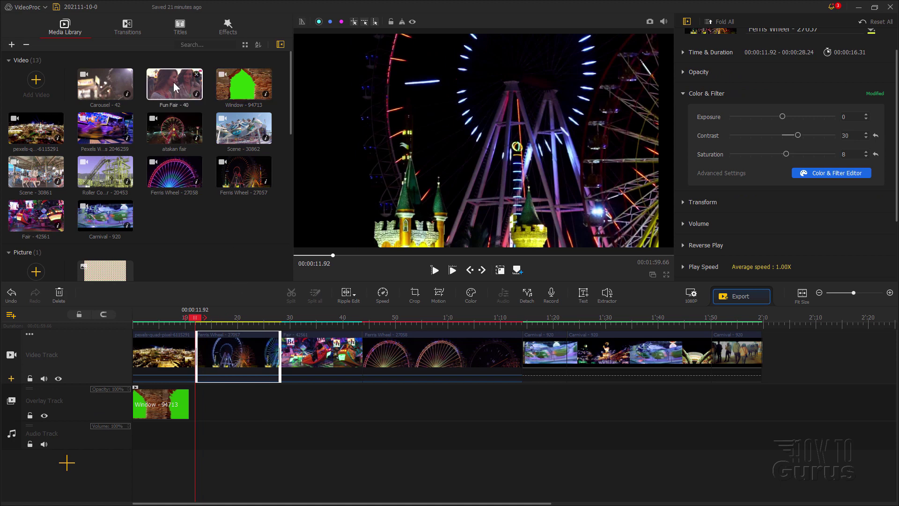
{"action": "left_click_drag", "start_coordinate": [174, 87], "coordinate": [239, 408]}
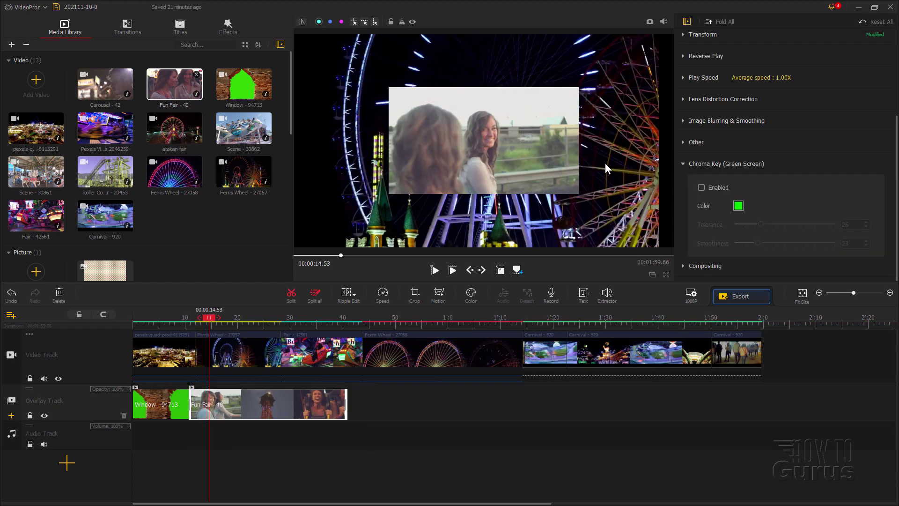
{"action": "left_click_drag", "start_coordinate": [298, 323], "coordinate": [226, 323]}
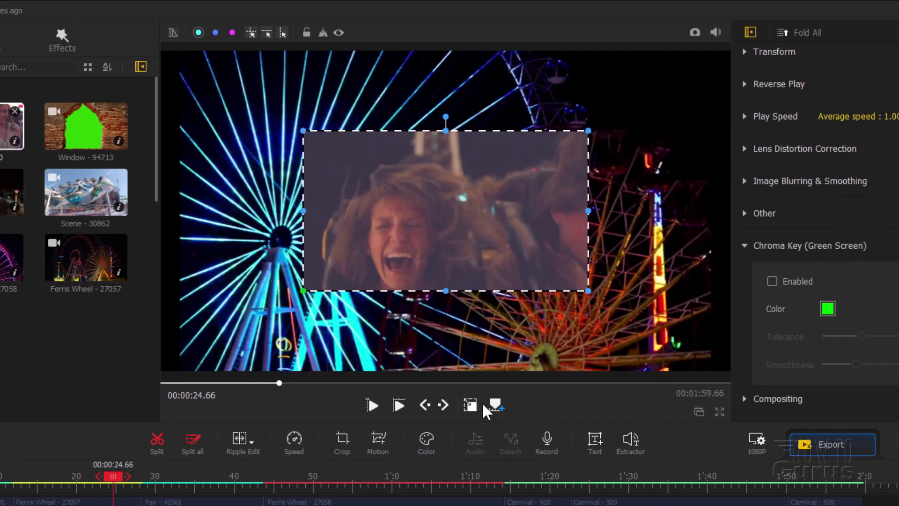
{"action": "left_click_drag", "start_coordinate": [460, 233], "coordinate": [587, 178]}
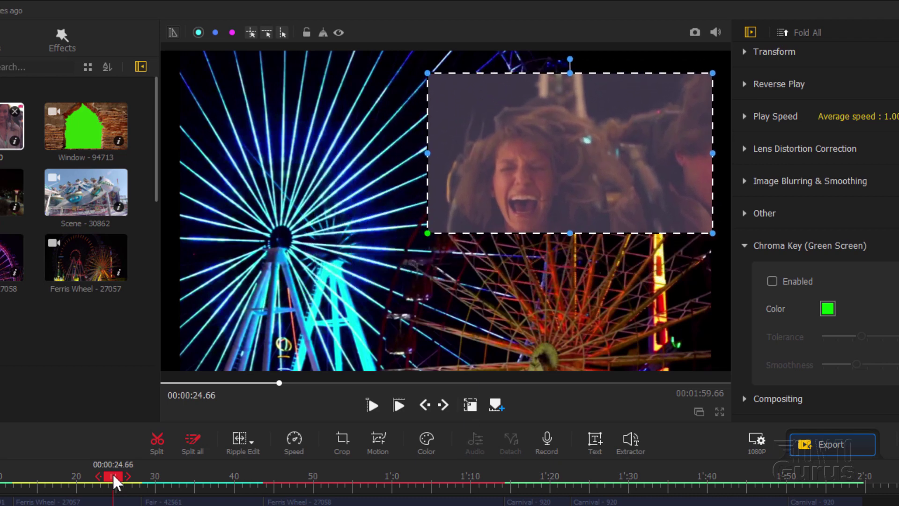
- Split the Fun Fair overlay at 00:00:20.20 and delete the part before the cut
{"action": "left_click_drag", "start_coordinate": [114, 481], "coordinate": [77, 476]}
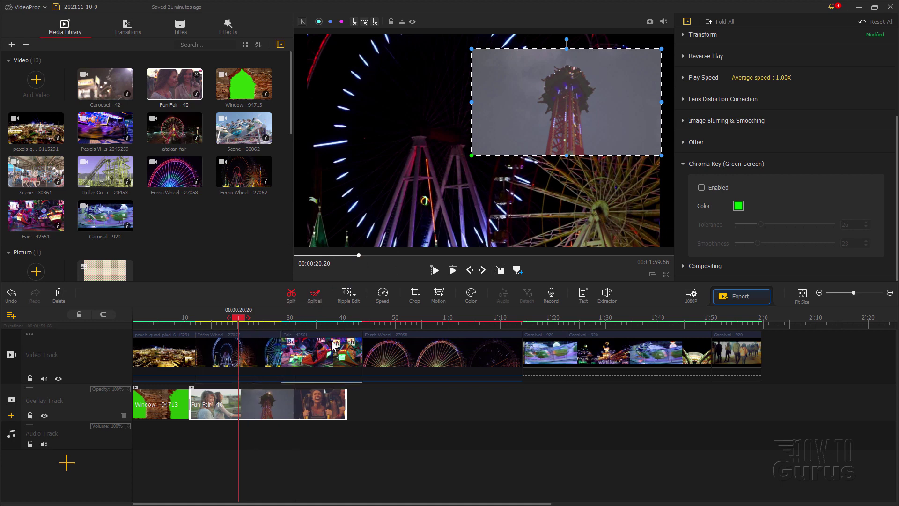
{"action": "left_click", "coordinate": [291, 295]}
{"action": "left_click", "coordinate": [217, 405]}
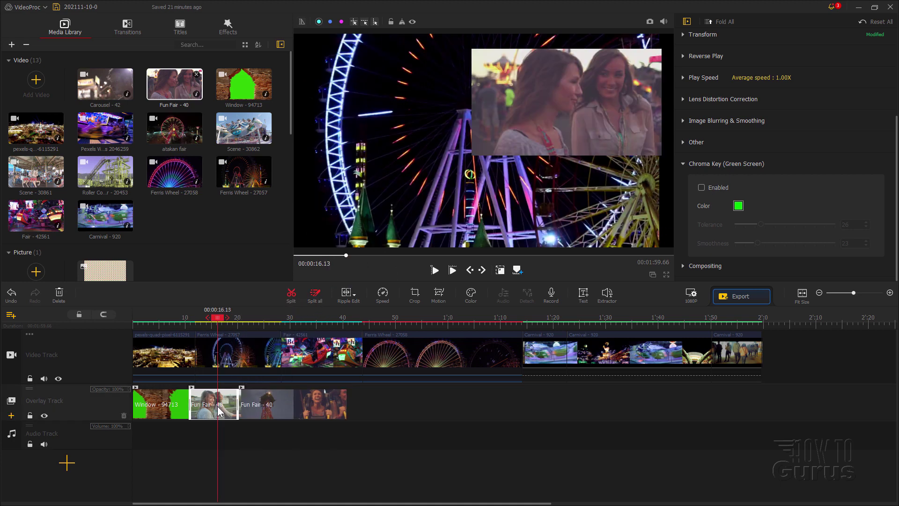
{"action": "key", "text": "Delete"}
- Move the remaining Fun Fair overlay so it starts with the first Ferris Wheel clip at 00:00:11.92
{"action": "left_click_drag", "start_coordinate": [305, 403], "coordinate": [257, 388]}
{"action": "left_click_drag", "start_coordinate": [221, 319], "coordinate": [196, 315]}
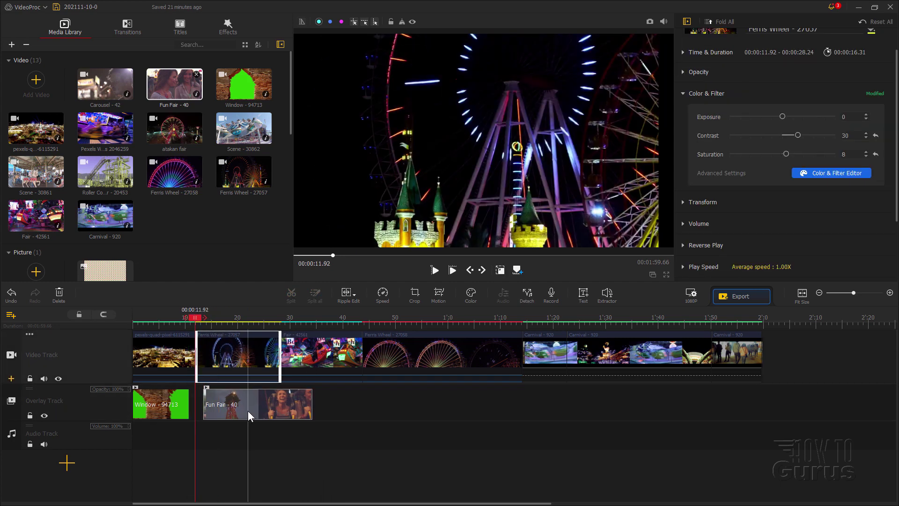
{"action": "left_click_drag", "start_coordinate": [248, 411], "coordinate": [239, 411]}
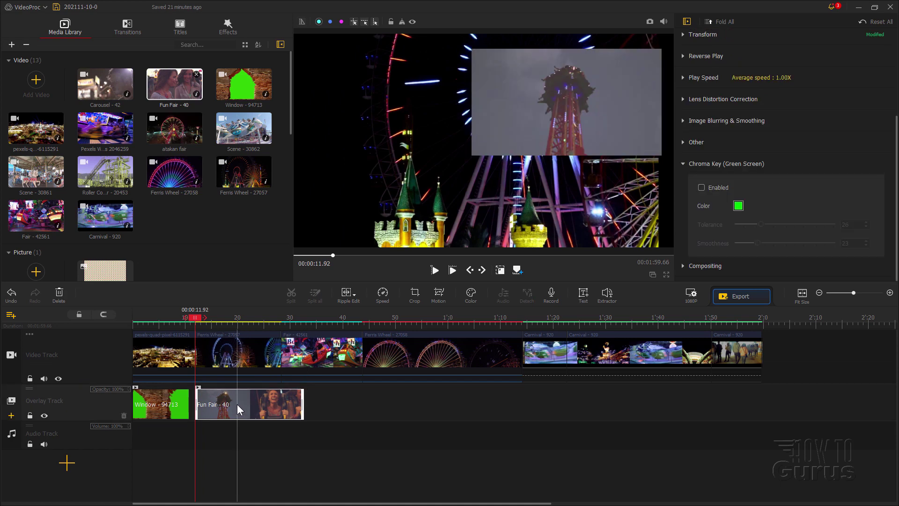
- Set the Fun Fair overlay's exposure to 9, contrast to 41 and saturation to 10, and preview it from 00:00:13.16
{"action": "left_click", "coordinate": [254, 322]}
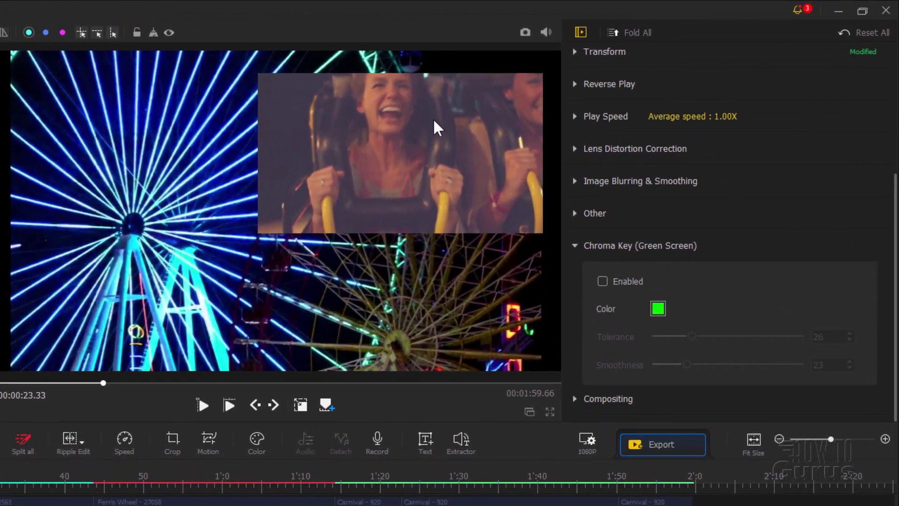
{"action": "scroll", "coordinate": [681, 195], "scroll_direction": "up", "scroll_amount": 5}
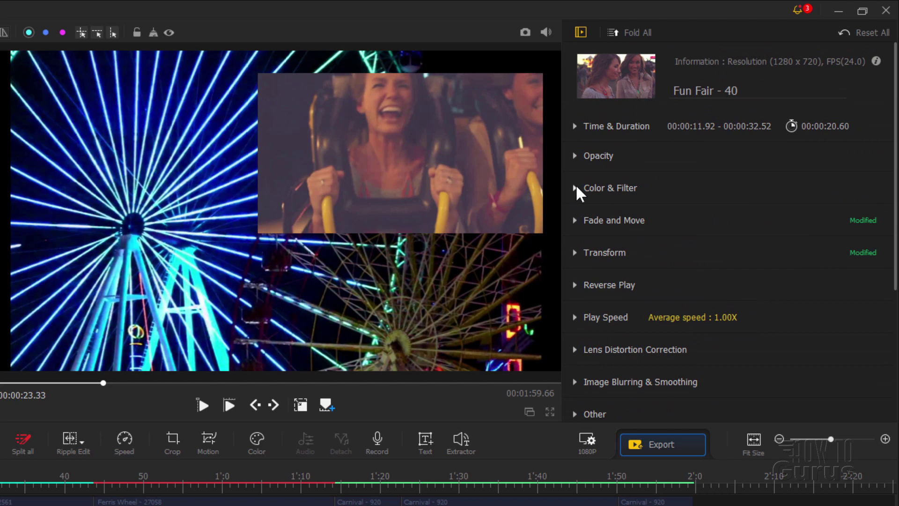
{"action": "left_click", "coordinate": [577, 189]}
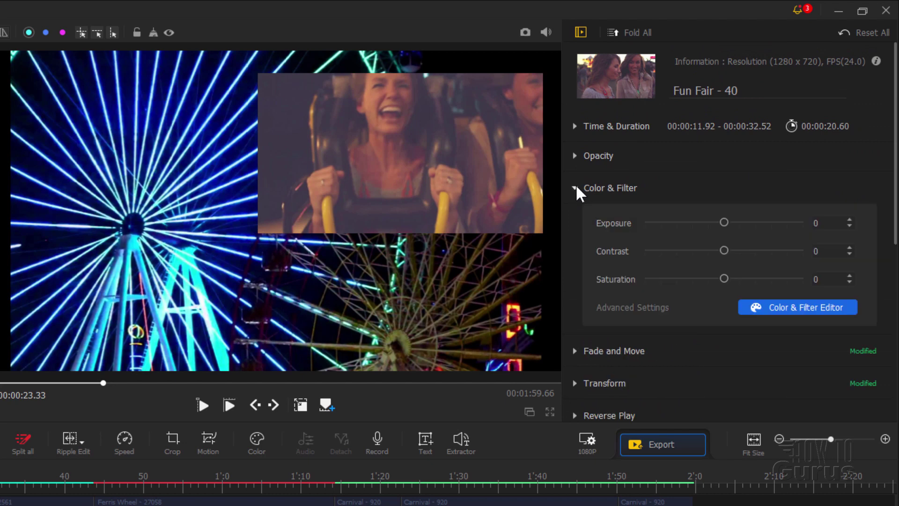
{"action": "double_click", "coordinate": [849, 248]}
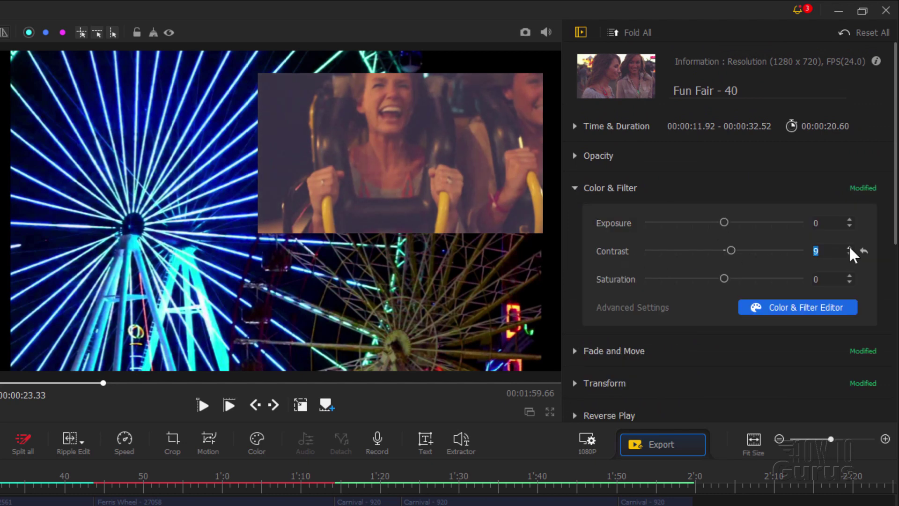
{"action": "left_click", "coordinate": [850, 248]}
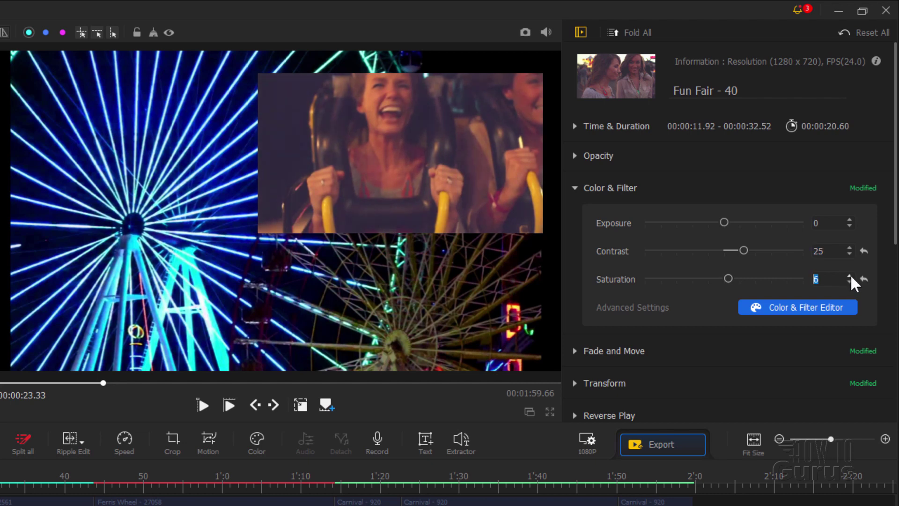
{"action": "double_click", "coordinate": [849, 276]}
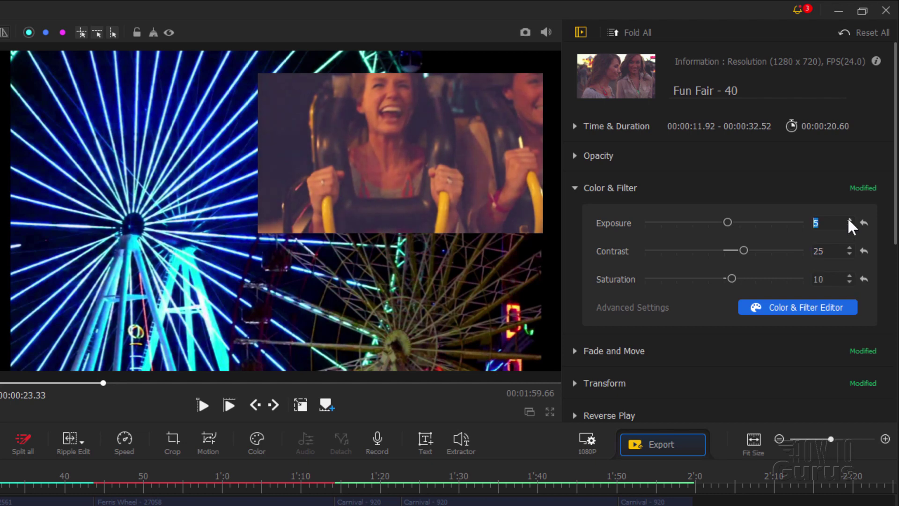
{"action": "double_click", "coordinate": [849, 219]}
{"action": "double_click", "coordinate": [849, 220]}
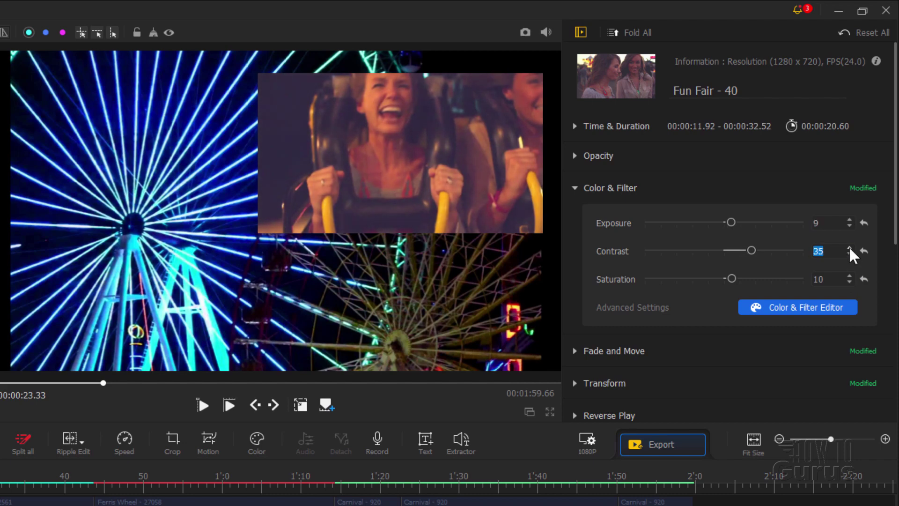
{"action": "double_click", "coordinate": [850, 248]}
{"action": "double_click", "coordinate": [849, 248]}
{"action": "left_click", "coordinate": [55, 383]}
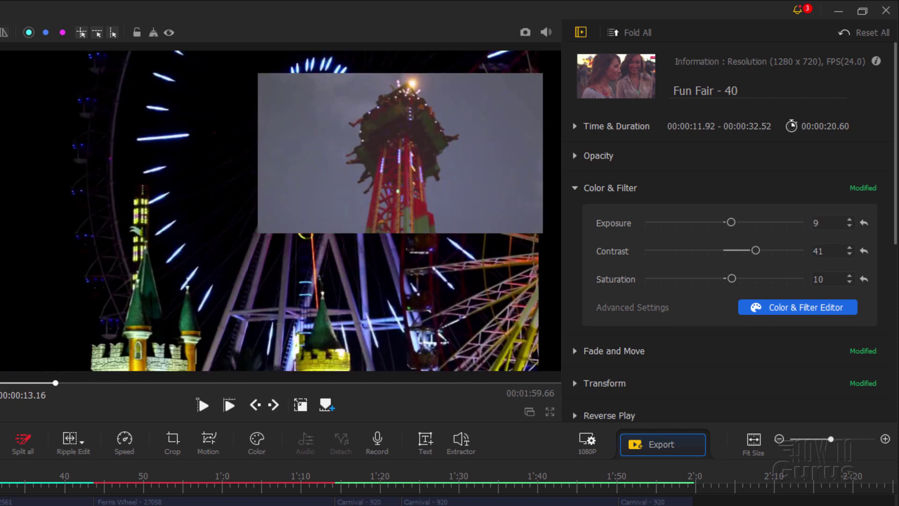
{"action": "left_click", "coordinate": [204, 405]}
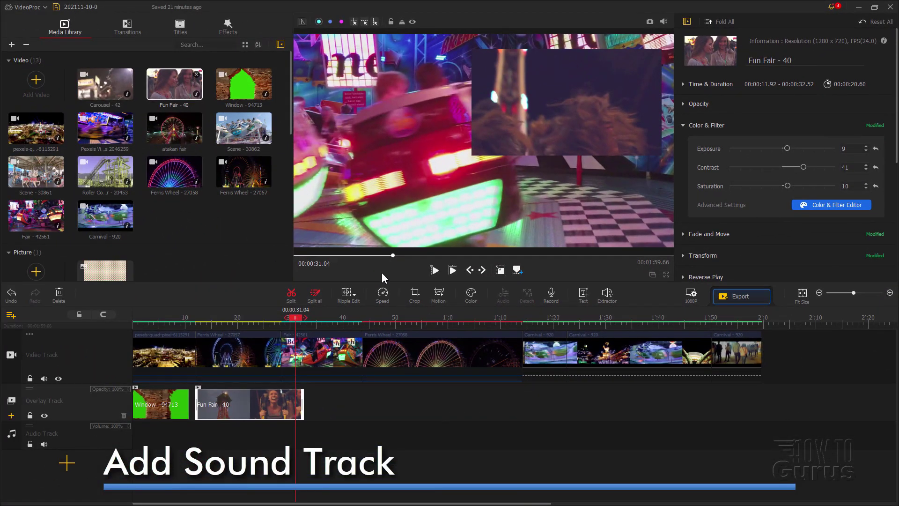
- Add the Workout - Freedom Trail Studio music to the audio track at the start of the timeline
{"action": "left_click", "coordinate": [157, 319]}
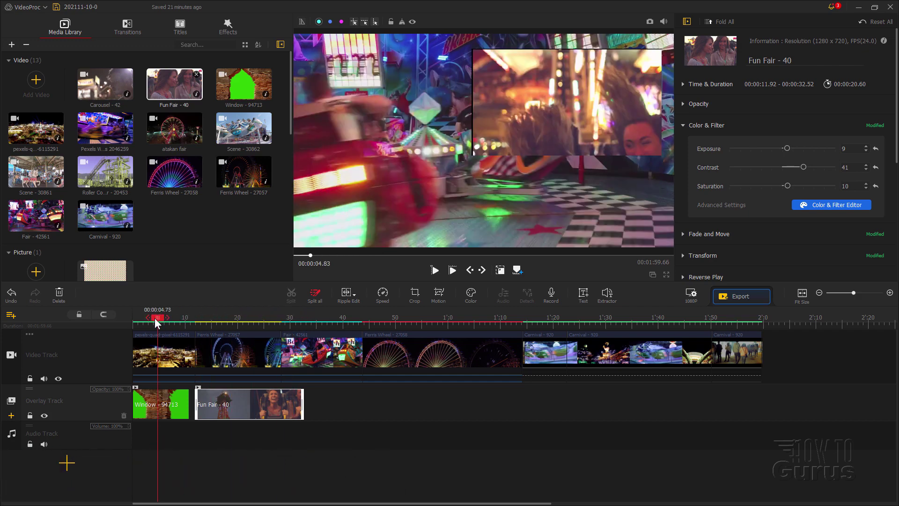
{"action": "left_click_drag", "start_coordinate": [155, 319], "coordinate": [138, 319]}
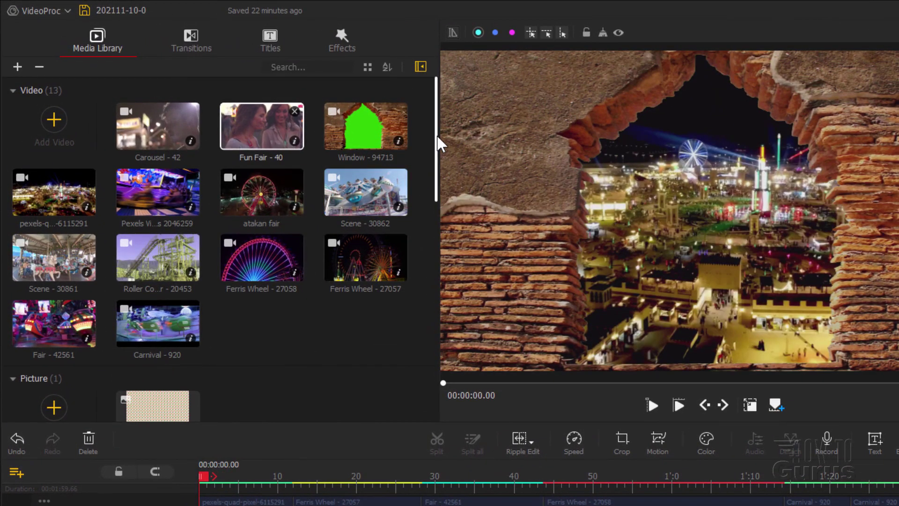
{"action": "left_click_drag", "start_coordinate": [437, 136], "coordinate": [430, 361]}
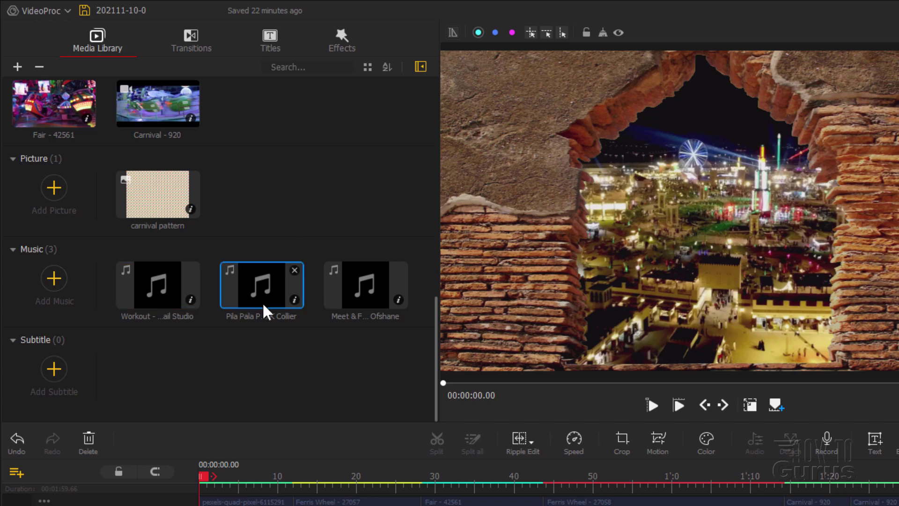
{"action": "left_click_drag", "start_coordinate": [159, 284], "coordinate": [137, 443]}
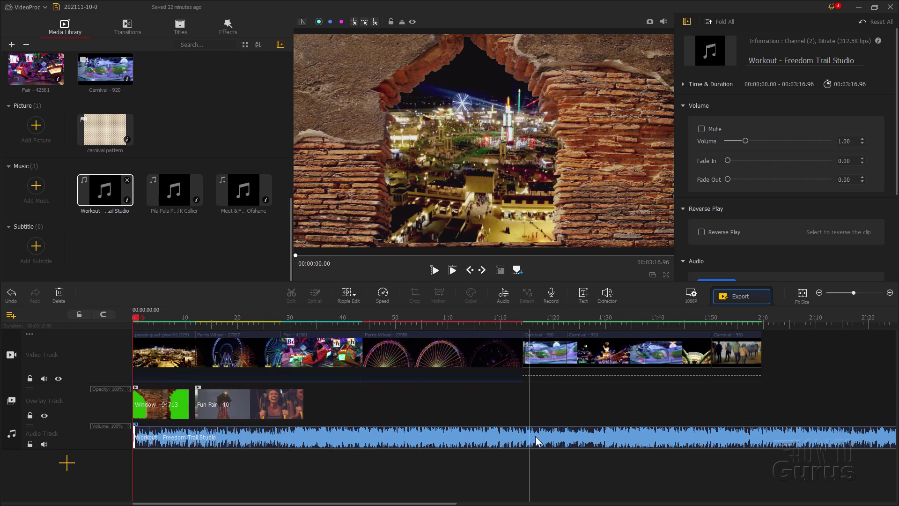
- Split the Workout music at the end of the video, 00:01:59.66, and delete the part after the cut
{"action": "left_click", "coordinate": [767, 328]}
{"action": "left_click_drag", "start_coordinate": [764, 317], "coordinate": [762, 317]}
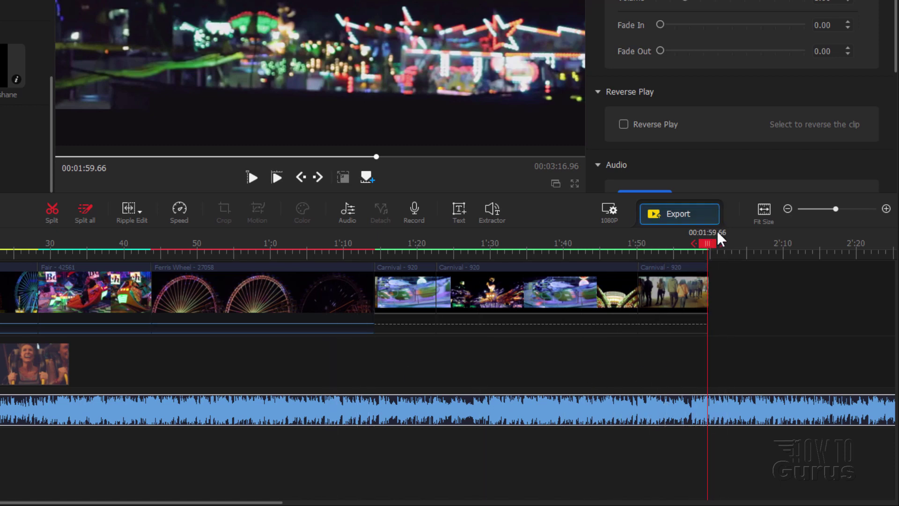
{"action": "mouse_move", "coordinate": [717, 230]}
{"action": "left_mouse_down"}
{"action": "mouse_move", "coordinate": [714, 419]}
{"action": "mouse_move", "coordinate": [691, 409]}
{"action": "mouse_move", "coordinate": [685, 254]}
{"action": "mouse_move", "coordinate": [707, 234]}
{"action": "left_mouse_up"}
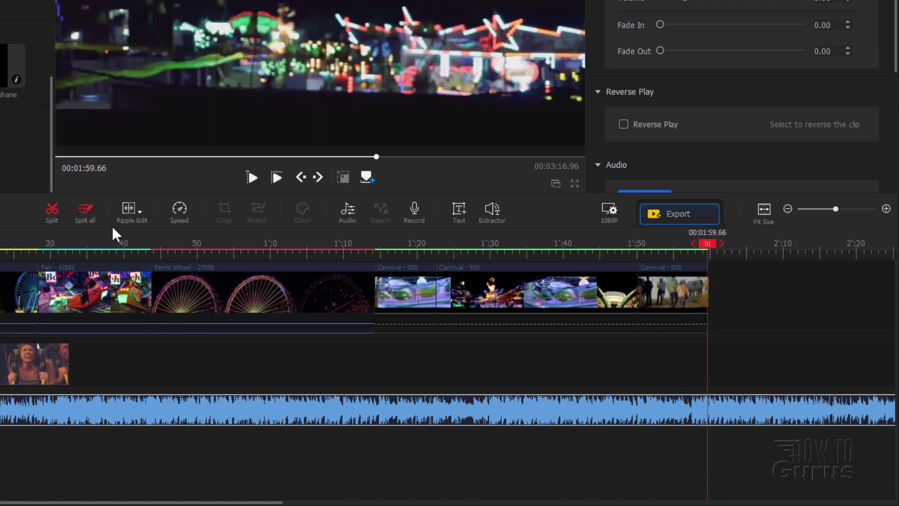
{"action": "left_click", "coordinate": [85, 206]}
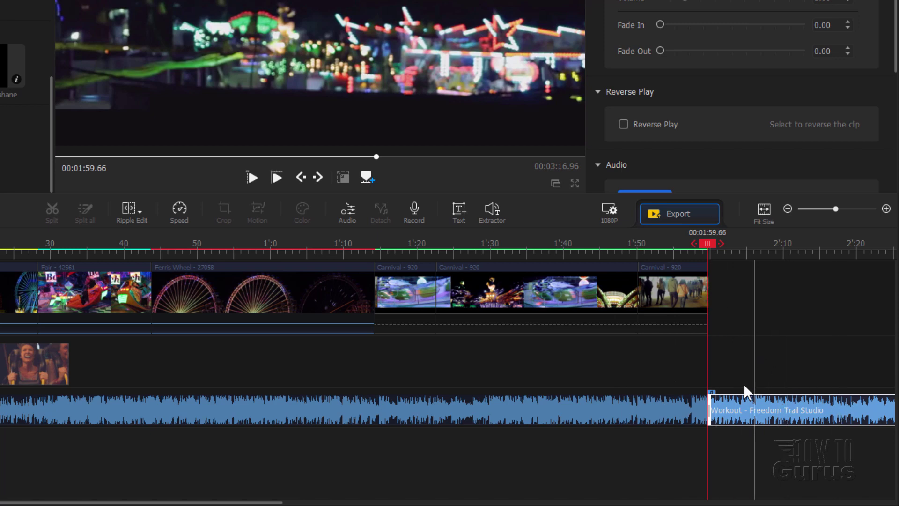
{"action": "key", "text": "Delete"}
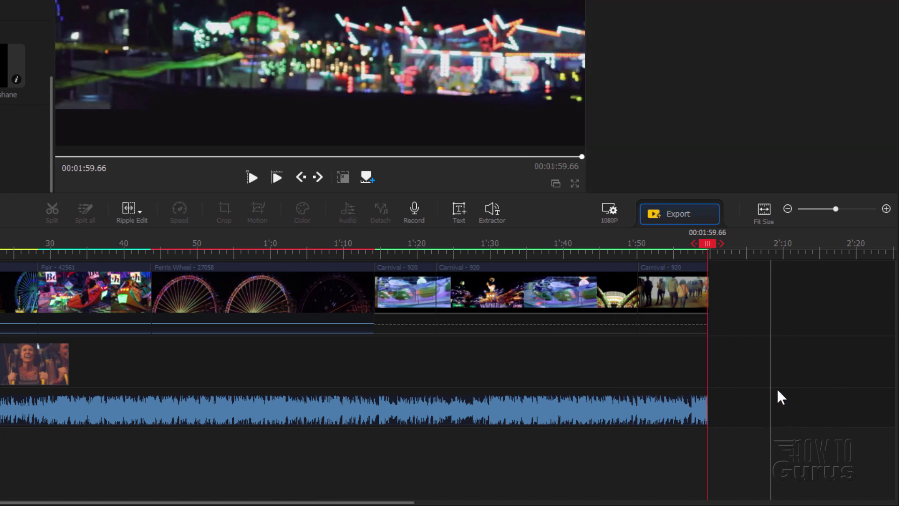
- Open the remaining Workout music clip in the Audio Editor
{"action": "left_click", "coordinate": [637, 416]}
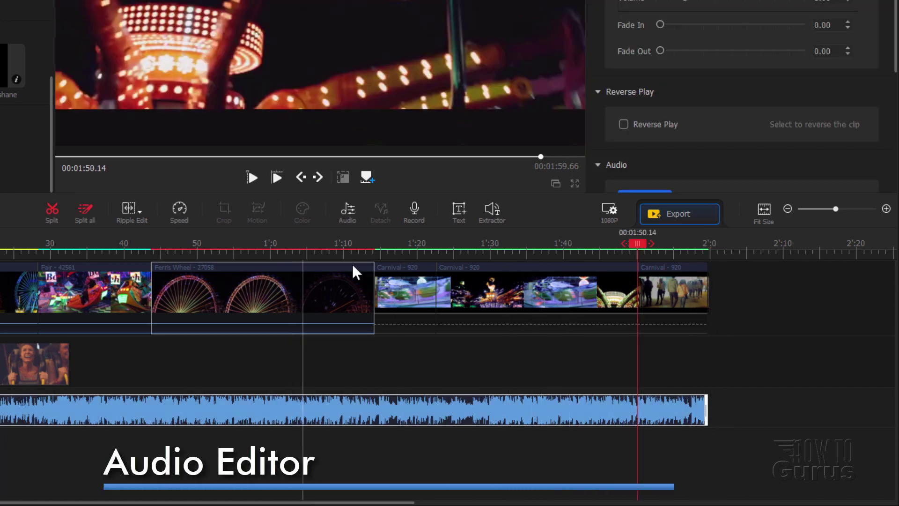
{"action": "left_click", "coordinate": [348, 210]}
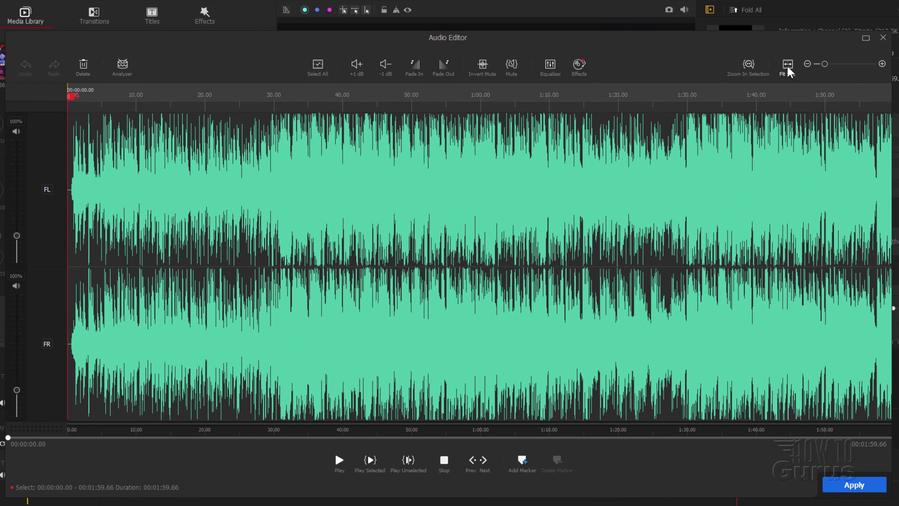
{"action": "left_click", "coordinate": [806, 65]}
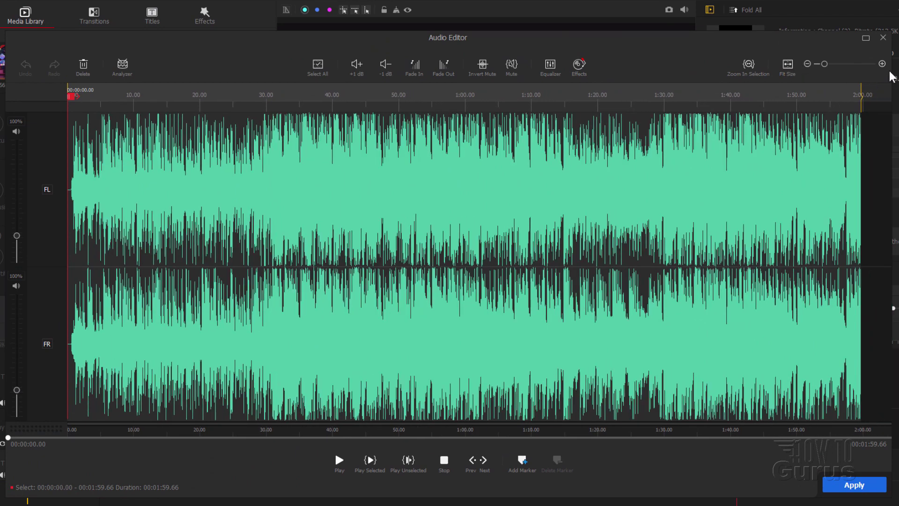
{"action": "left_click", "coordinate": [882, 64]}
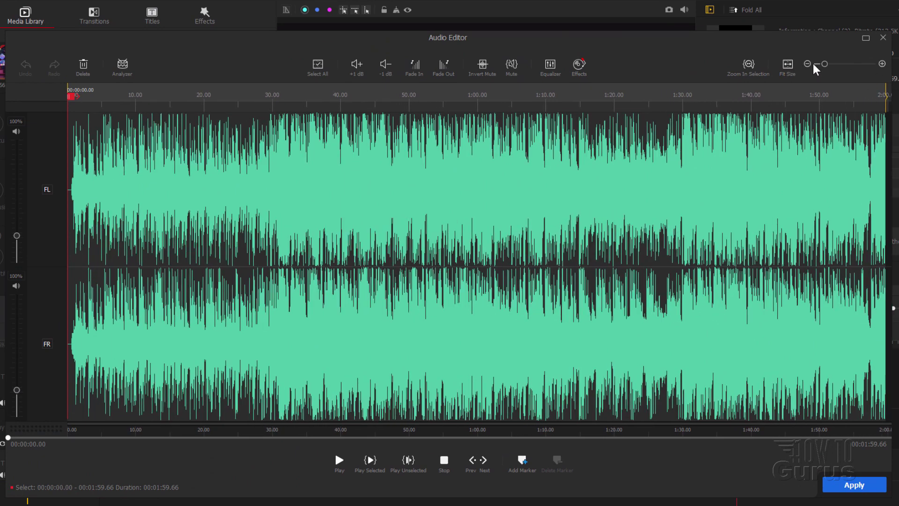
{"action": "left_click", "coordinate": [808, 64]}
{"action": "left_click", "coordinate": [881, 64]}
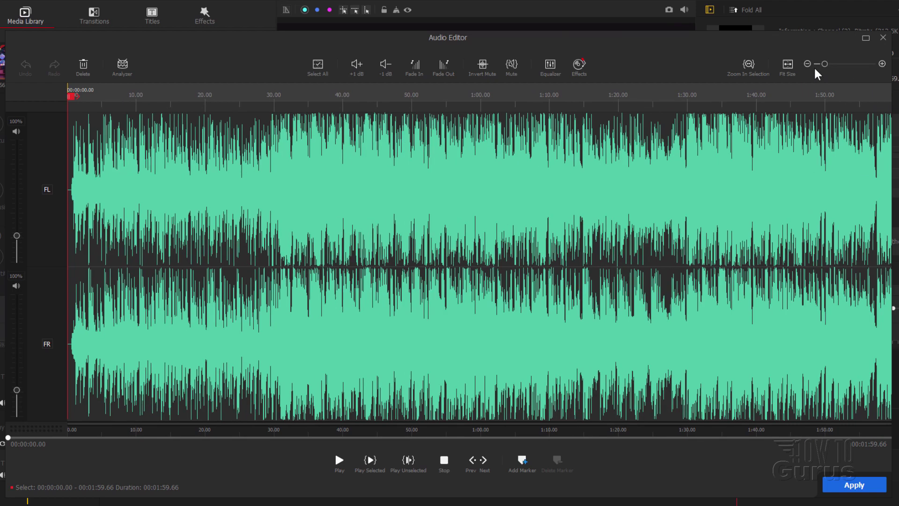
{"action": "left_click", "coordinate": [808, 64]}
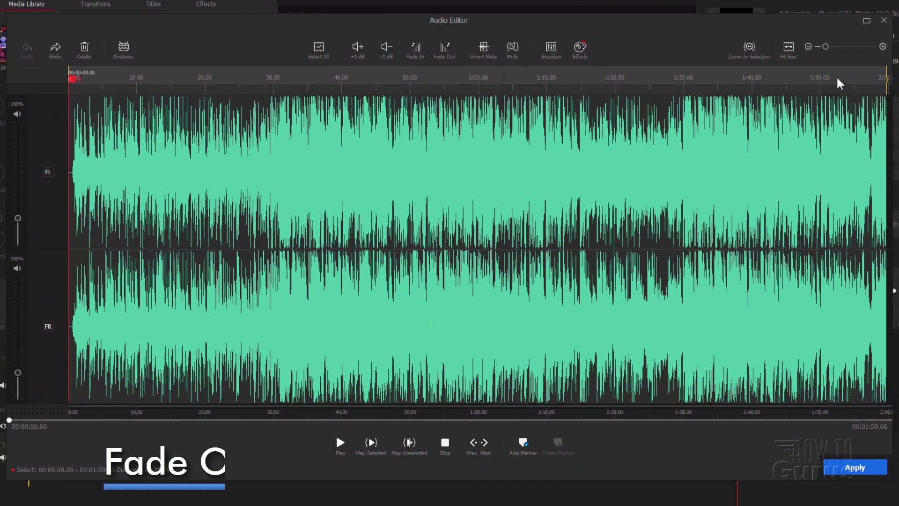
- Select the end of the waveform from 00:01:57.32 and apply a fade-out to it
{"action": "left_click_drag", "start_coordinate": [843, 82], "coordinate": [873, 81]}
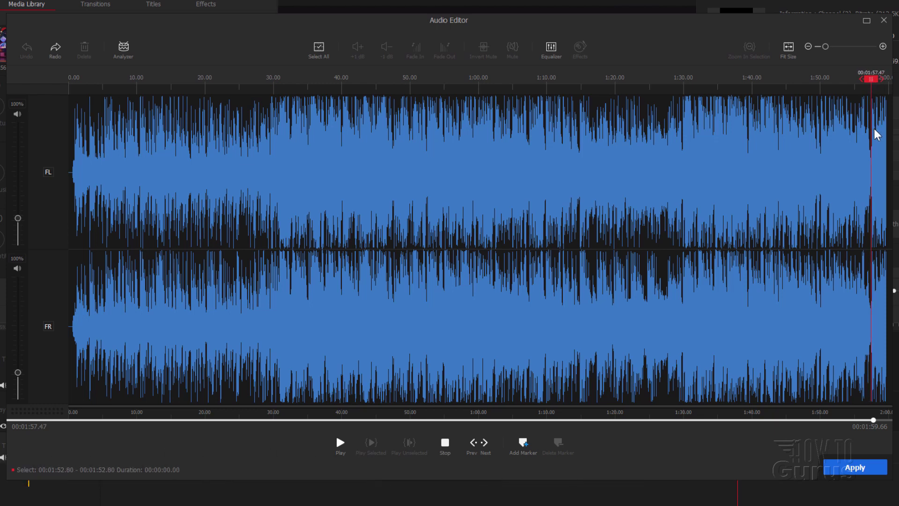
{"action": "left_click_drag", "start_coordinate": [872, 178], "coordinate": [893, 176]}
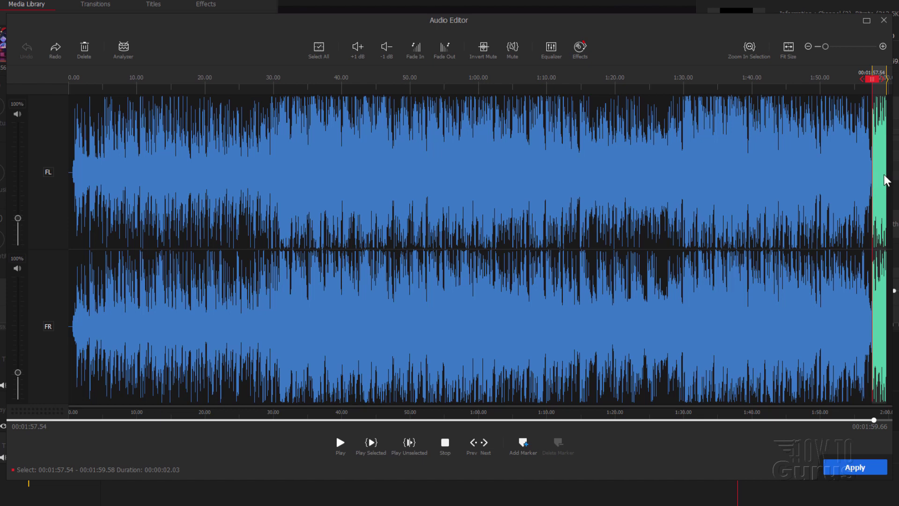
{"action": "left_click_drag", "start_coordinate": [498, 183], "coordinate": [663, 195]}
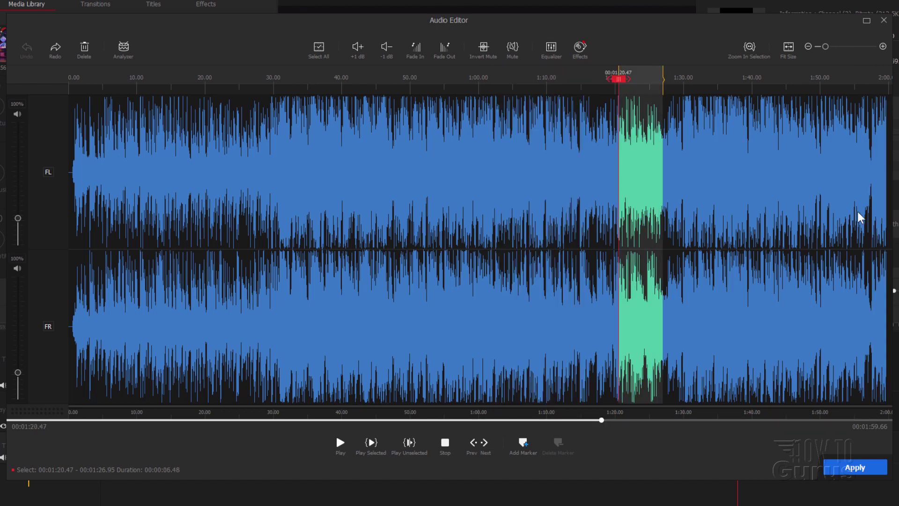
{"action": "left_click", "coordinate": [872, 207]}
{"action": "left_click_drag", "start_coordinate": [871, 207], "coordinate": [897, 206]}
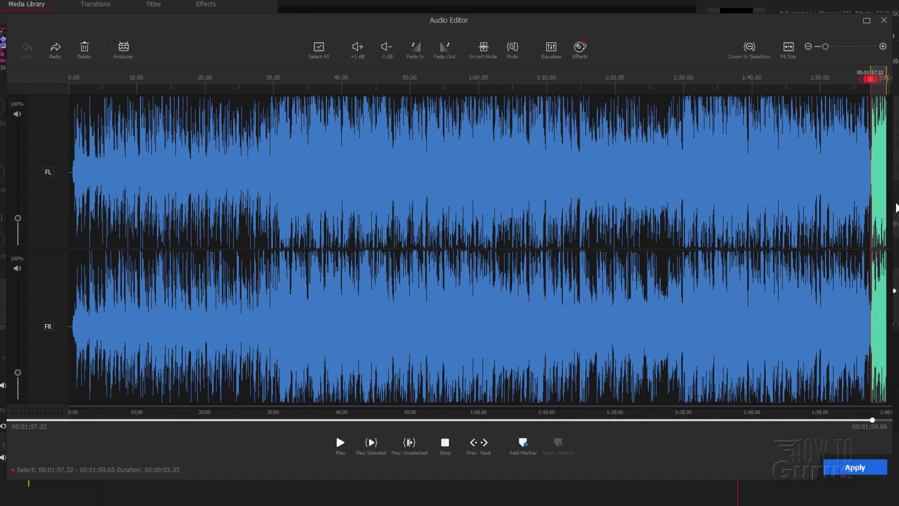
{"action": "left_click", "coordinate": [444, 52]}
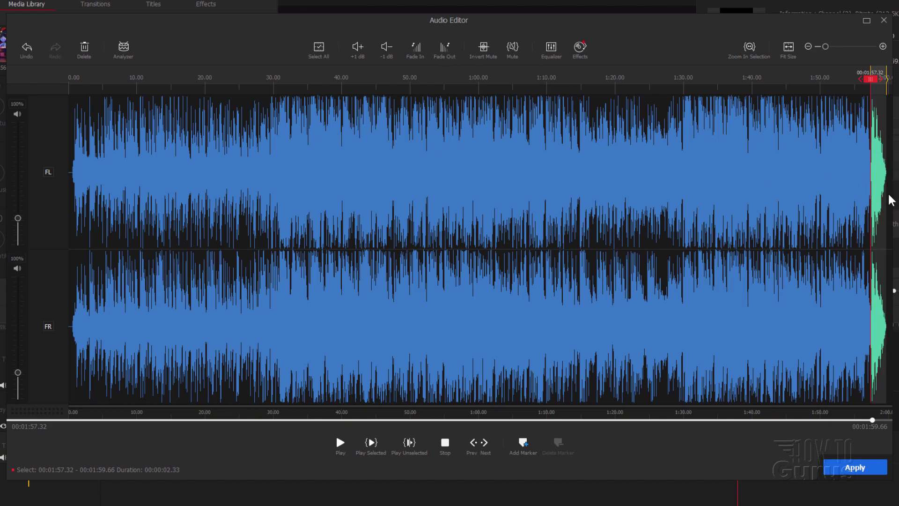
- Examine the Equalizer and Sound Effects options with the whole waveform selected, and apply the Audio Editor changes to the music clip
{"action": "left_click", "coordinate": [487, 210]}
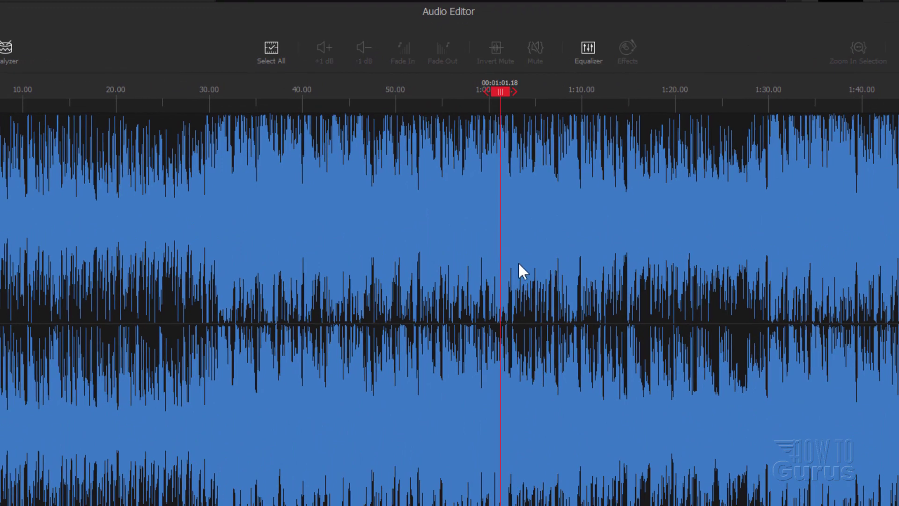
{"action": "left_click", "coordinate": [271, 53]}
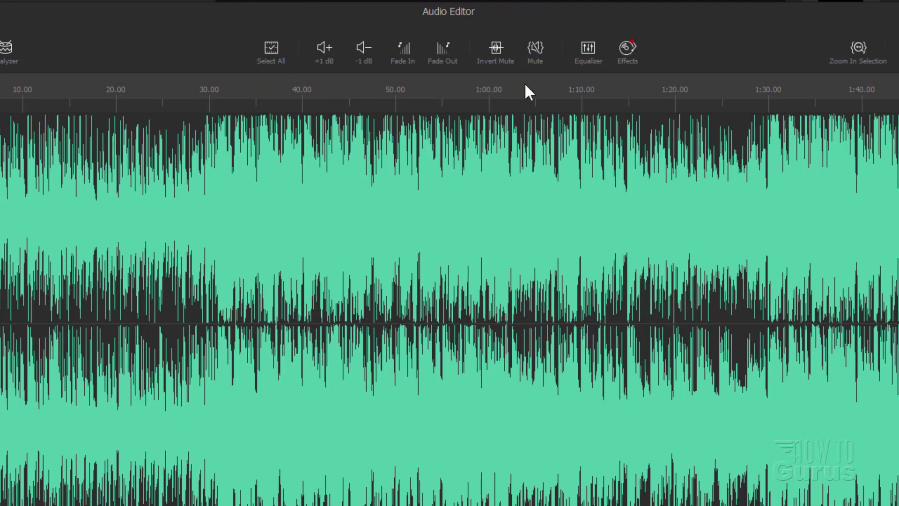
{"action": "left_click", "coordinate": [587, 50]}
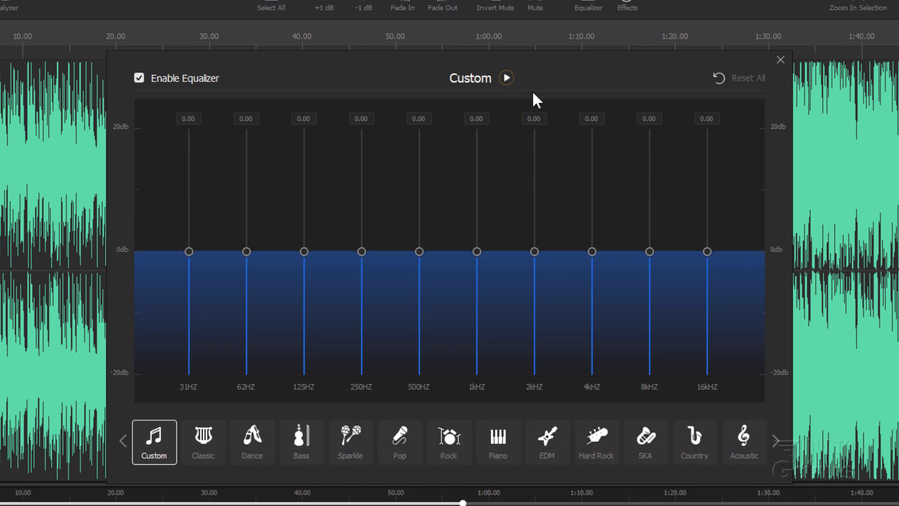
{"action": "left_click", "coordinate": [781, 60]}
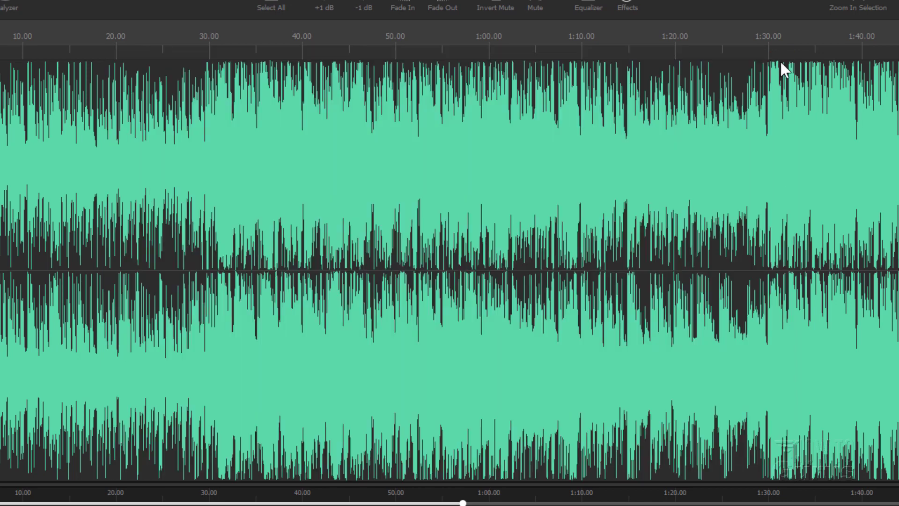
{"action": "left_click", "coordinate": [628, 5]}
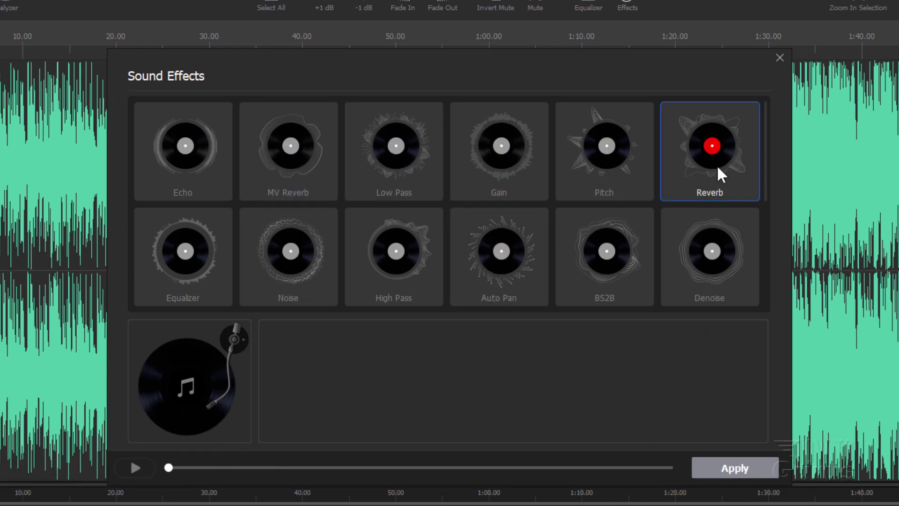
{"action": "left_click", "coordinate": [778, 59]}
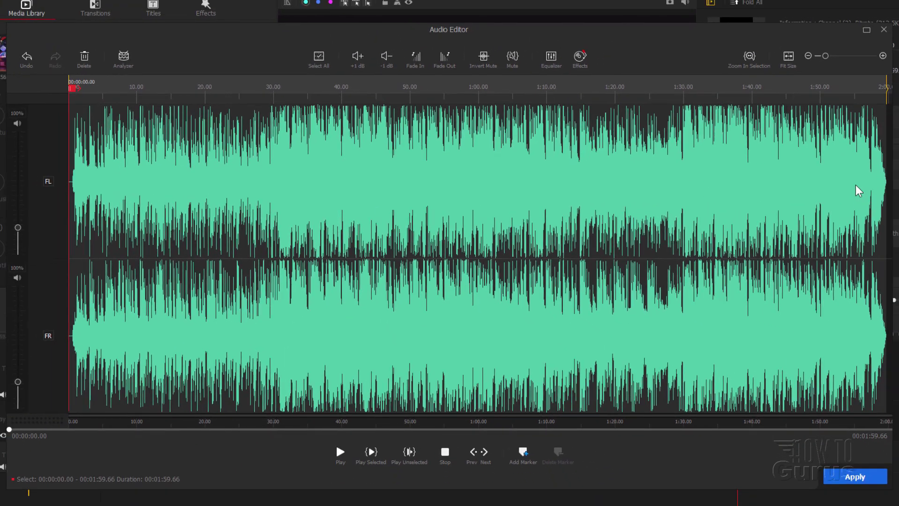
{"action": "left_click", "coordinate": [838, 474]}
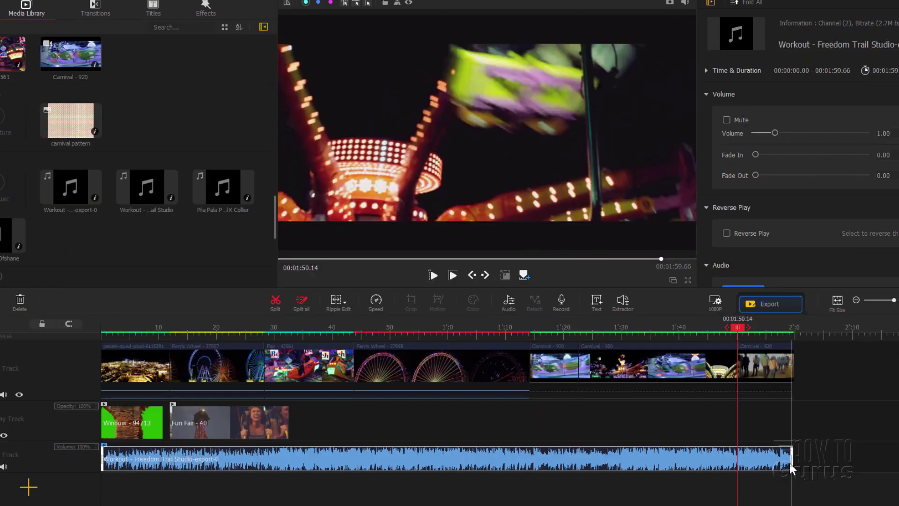
- Play the end of the video from 00:01:57.00 to check the music's fade-out
{"action": "left_click_drag", "start_coordinate": [740, 330], "coordinate": [777, 325]}
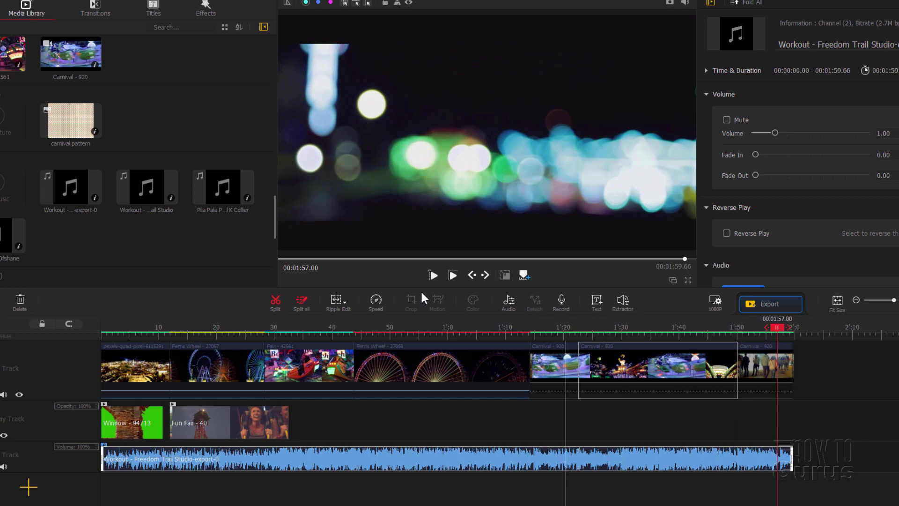
{"action": "left_click", "coordinate": [431, 275]}
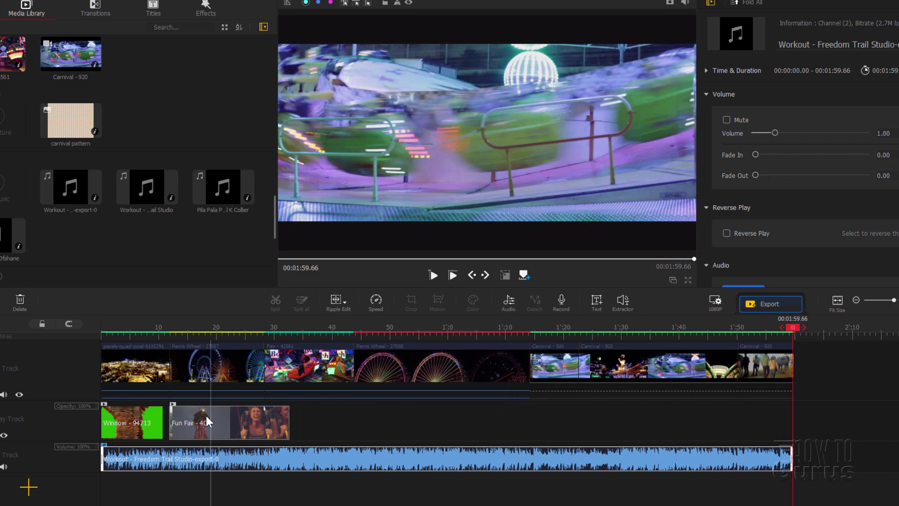
- Step the playhead back and forth in small increments around 00:00:10.70, near the end of the first video clip
{"action": "left_click", "coordinate": [161, 333]}
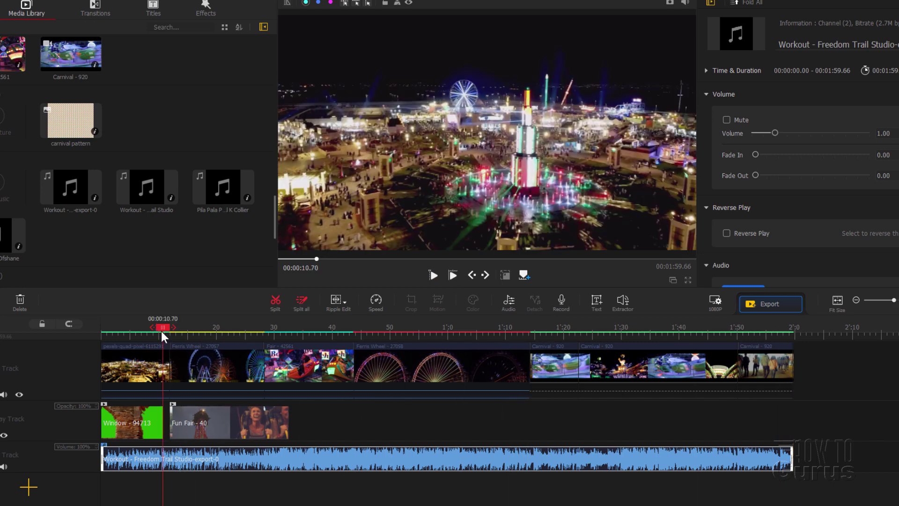
{"action": "left_click_drag", "start_coordinate": [161, 331], "coordinate": [163, 327]}
{"action": "left_click", "coordinate": [136, 370]}
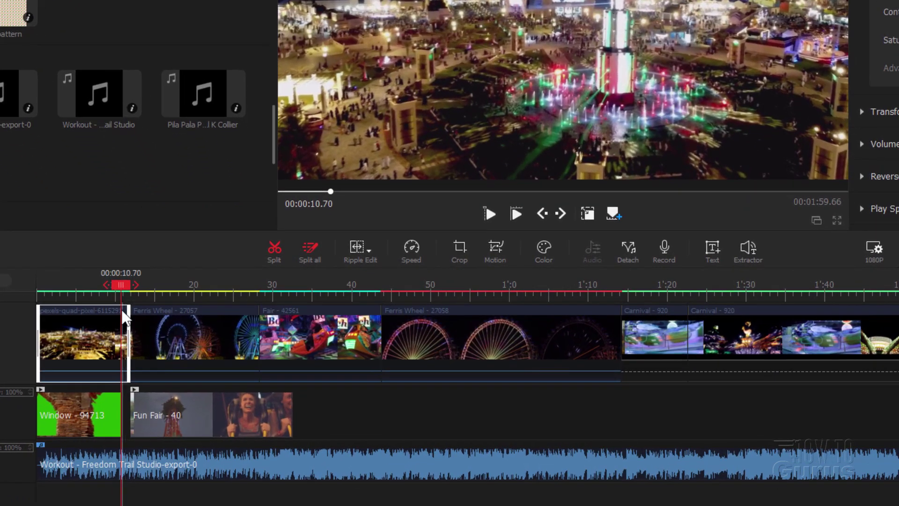
{"action": "left_click", "coordinate": [136, 284]}
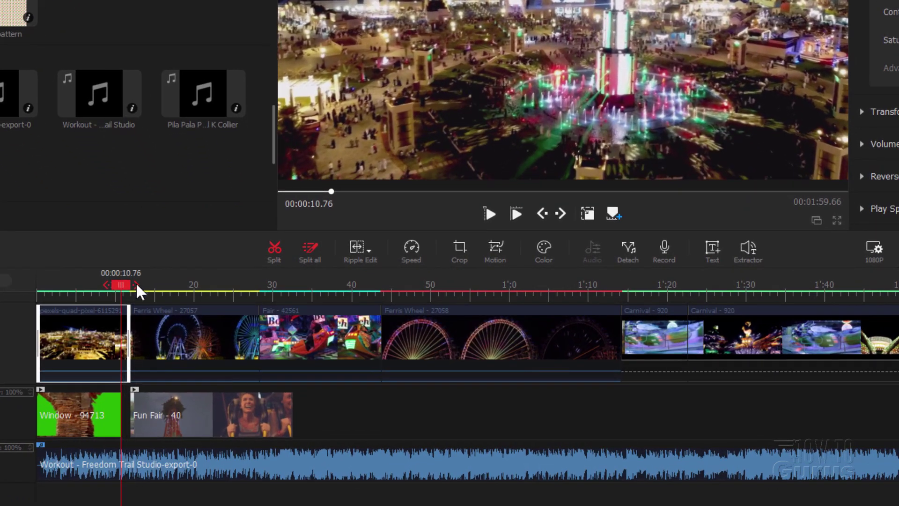
{"action": "left_click", "coordinate": [137, 284]}
{"action": "left_click", "coordinate": [136, 285]}
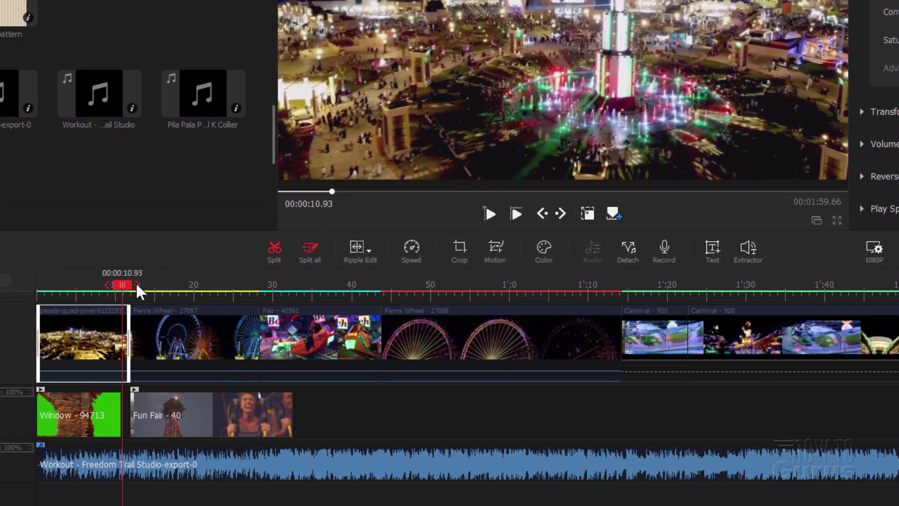
{"action": "left_click", "coordinate": [105, 285]}
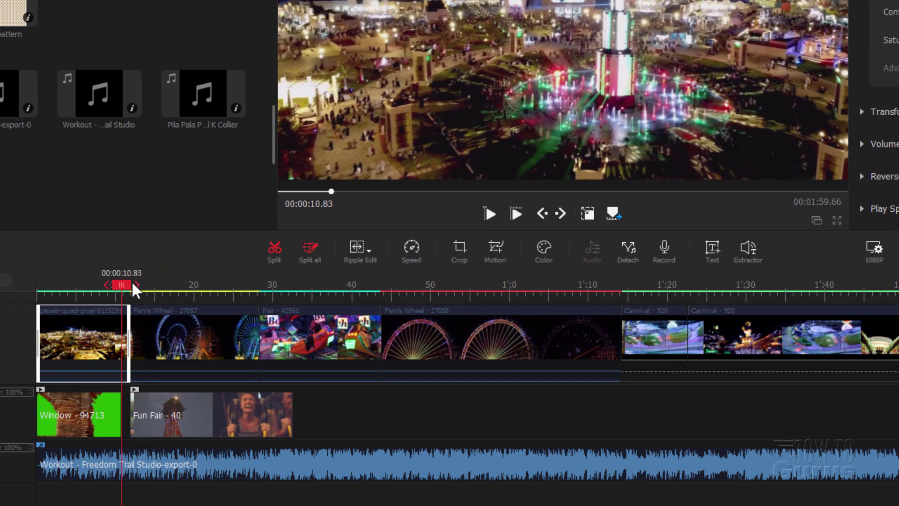
{"action": "left_click", "coordinate": [106, 285]}
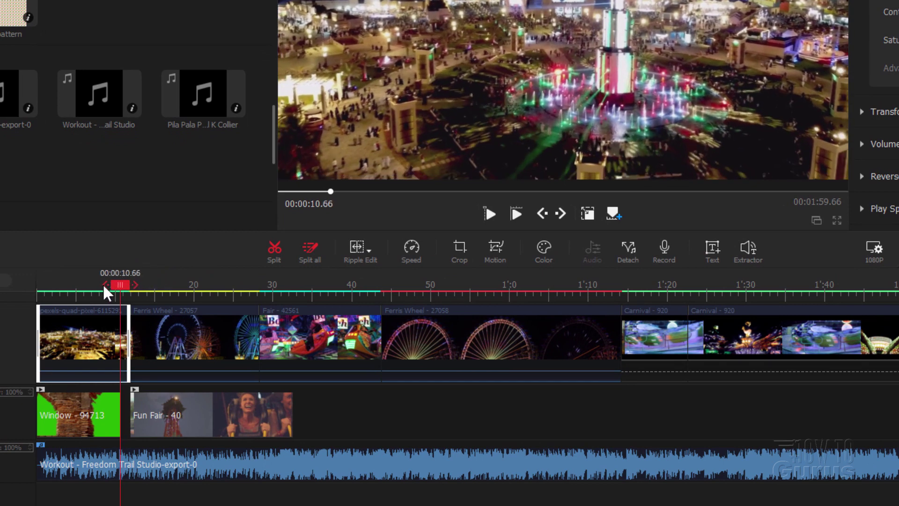
{"action": "left_click", "coordinate": [105, 285]}
{"action": "left_click", "coordinate": [105, 286]}
{"action": "left_click", "coordinate": [133, 286]}
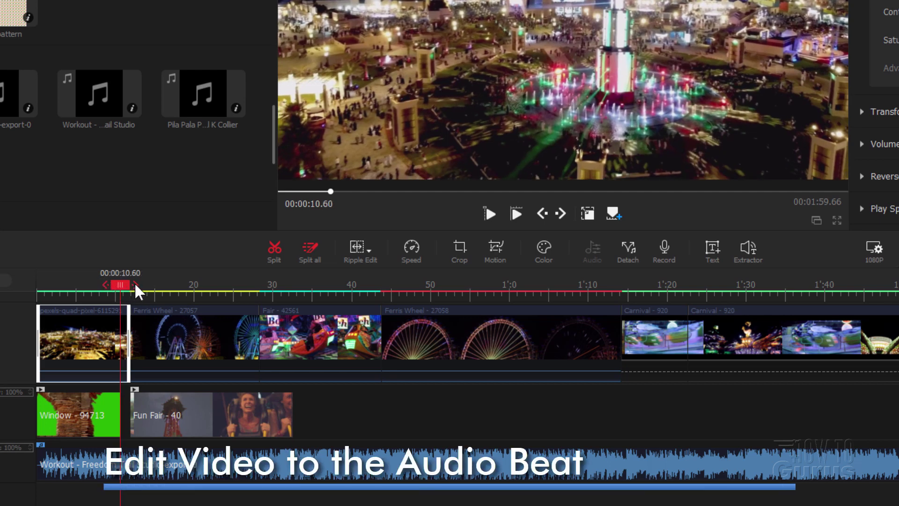
{"action": "left_click", "coordinate": [134, 284]}
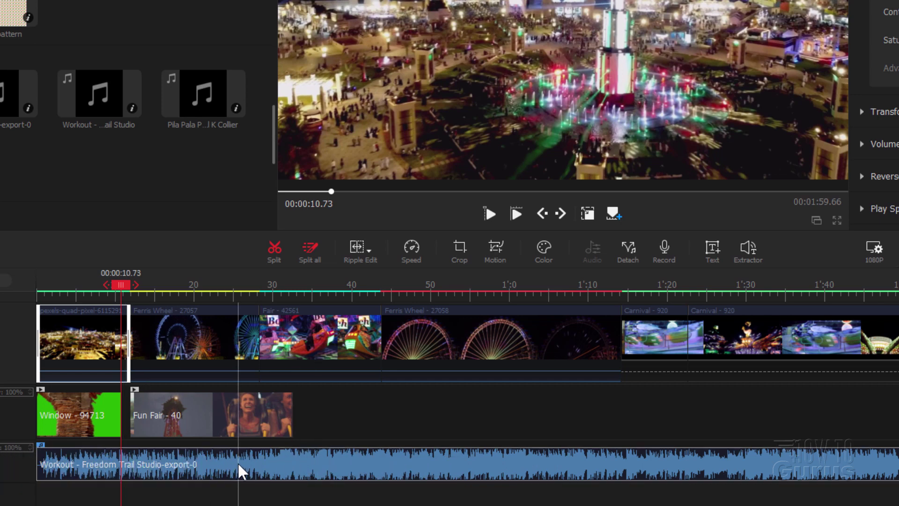
- Add a marker at 00:00:10.40 to the Workout music in the Audio Editor and apply it to the clip
{"action": "left_click", "coordinate": [285, 466]}
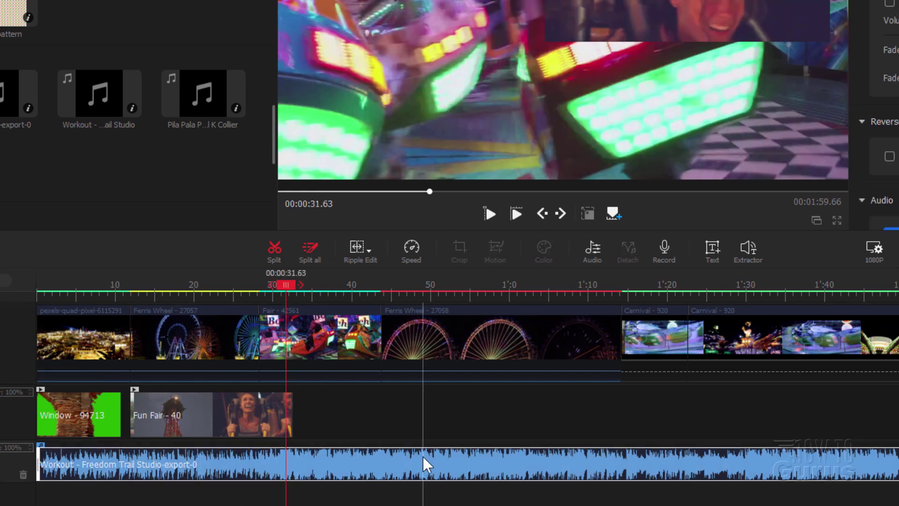
{"action": "left_click", "coordinate": [592, 252]}
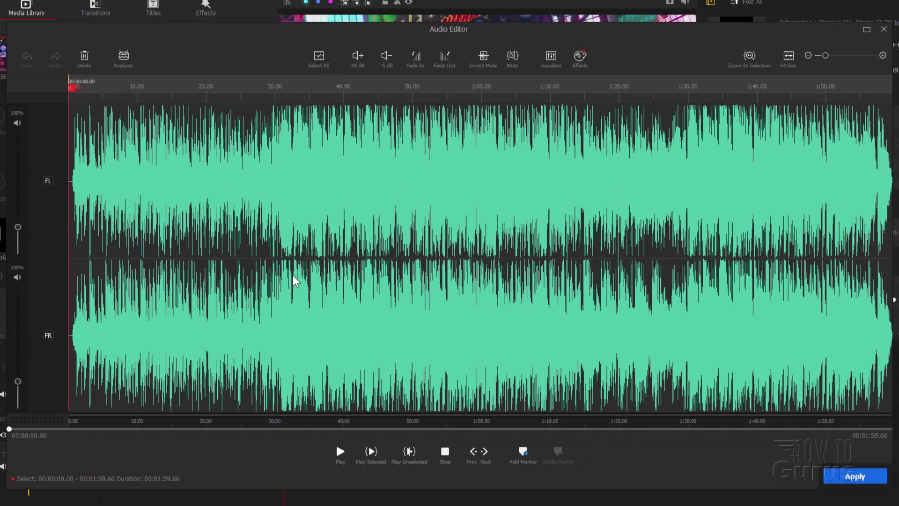
{"action": "left_click", "coordinate": [138, 98]}
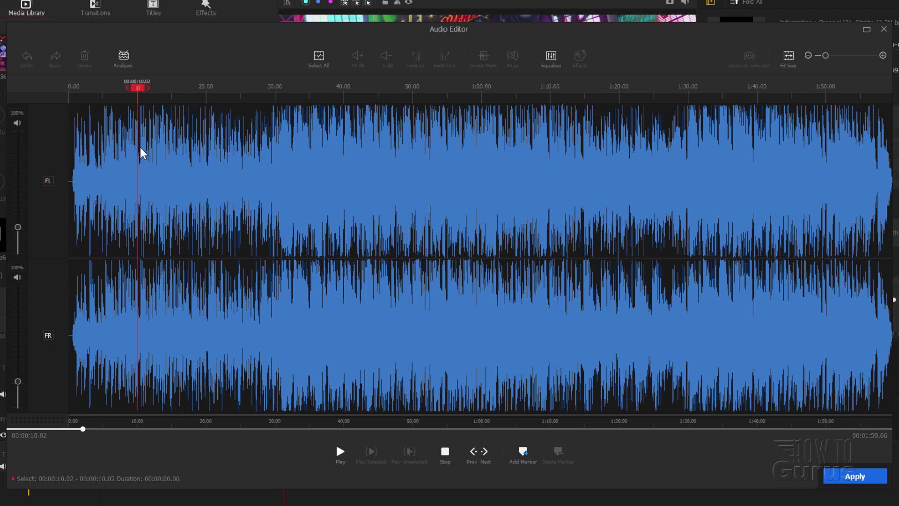
{"action": "left_click", "coordinate": [884, 56]}
{"action": "left_click", "coordinate": [883, 55]}
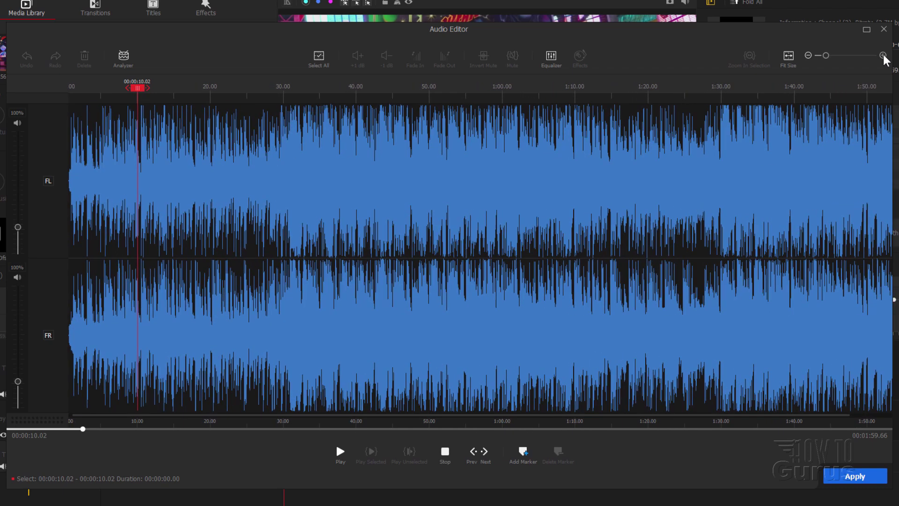
{"action": "left_click_drag", "start_coordinate": [139, 92], "coordinate": [143, 92]}
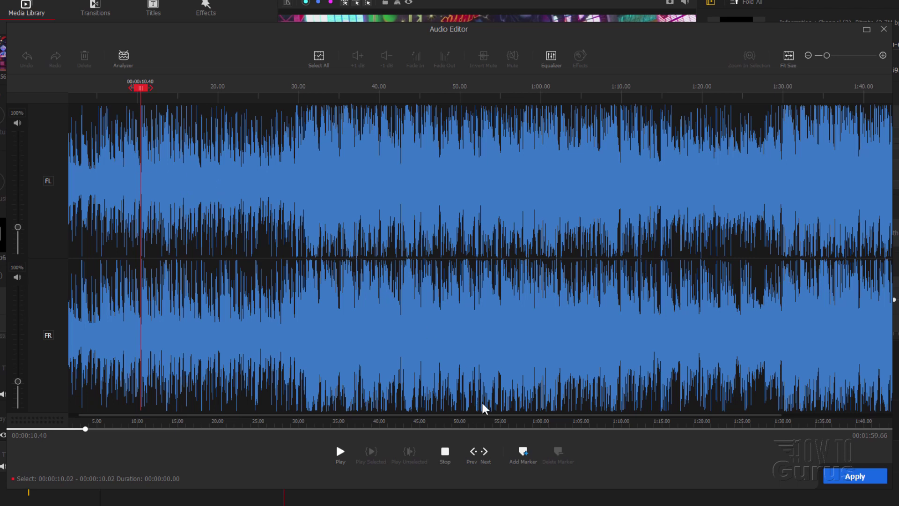
{"action": "left_click", "coordinate": [523, 455]}
{"action": "left_click", "coordinate": [163, 96]}
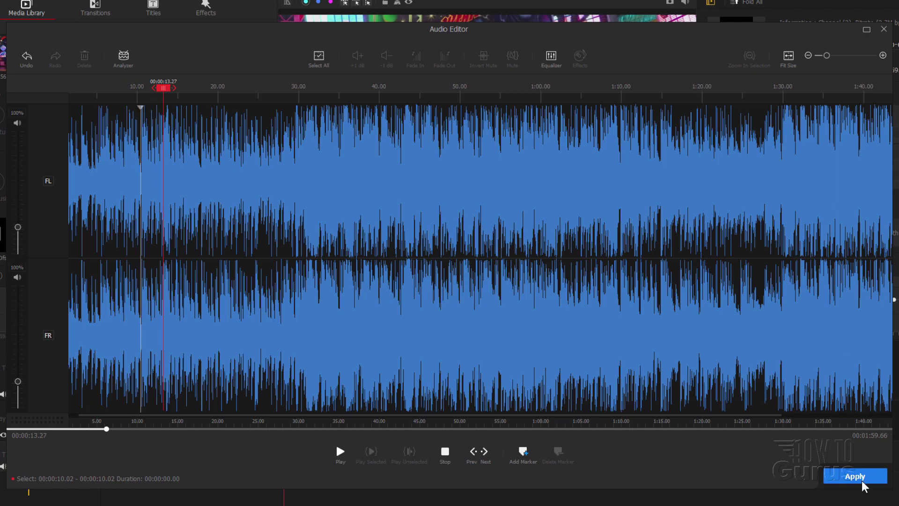
{"action": "left_click", "coordinate": [838, 480]}
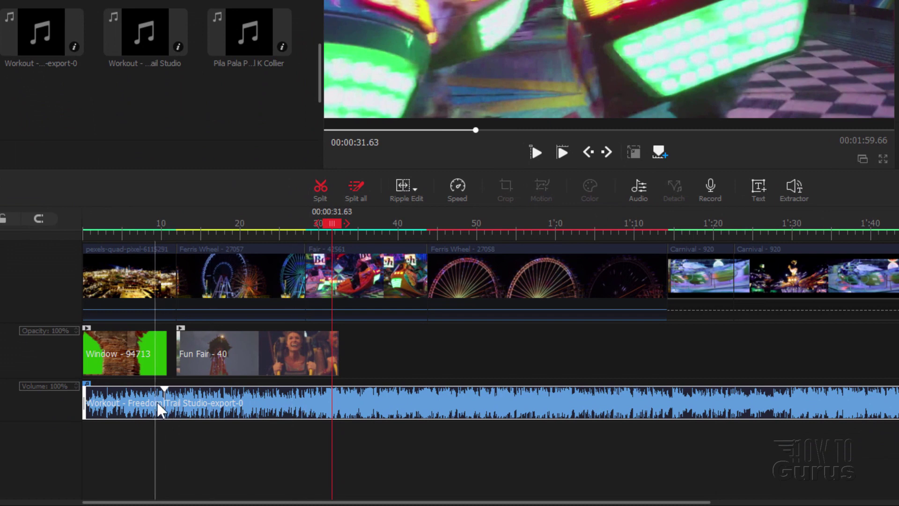
- Split the first video clip at the music marker, 00:00:10.40, and delete the short piece after the cut
{"action": "left_click", "coordinate": [219, 275]}
{"action": "left_click_drag", "start_coordinate": [332, 220], "coordinate": [162, 231]}
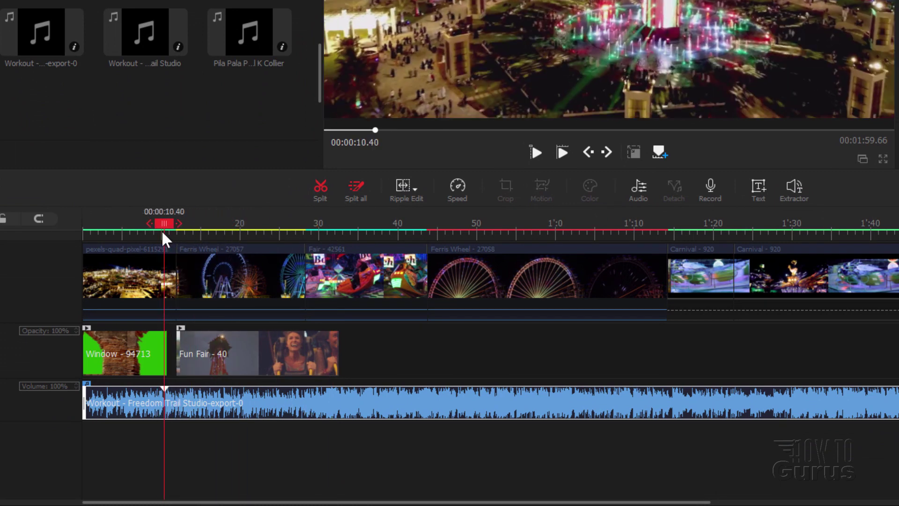
{"action": "left_click", "coordinate": [164, 261]}
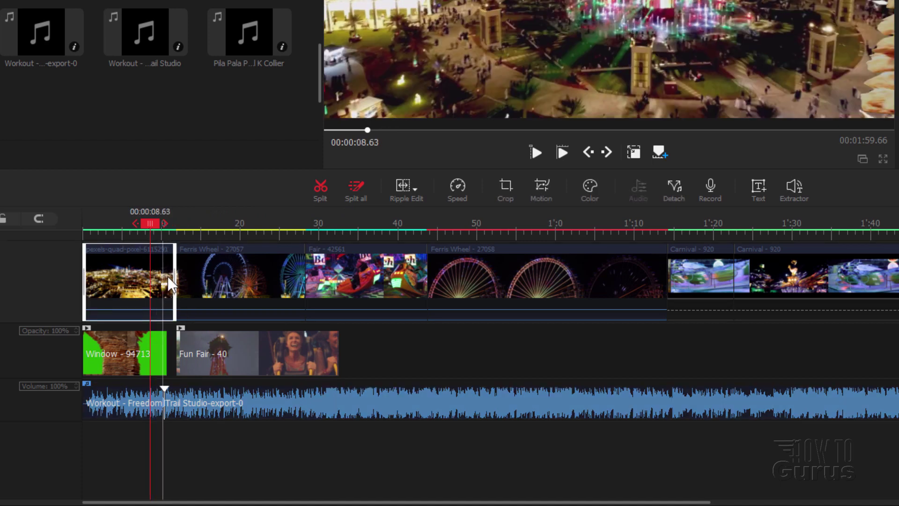
{"action": "left_click_drag", "start_coordinate": [150, 223], "coordinate": [163, 227]}
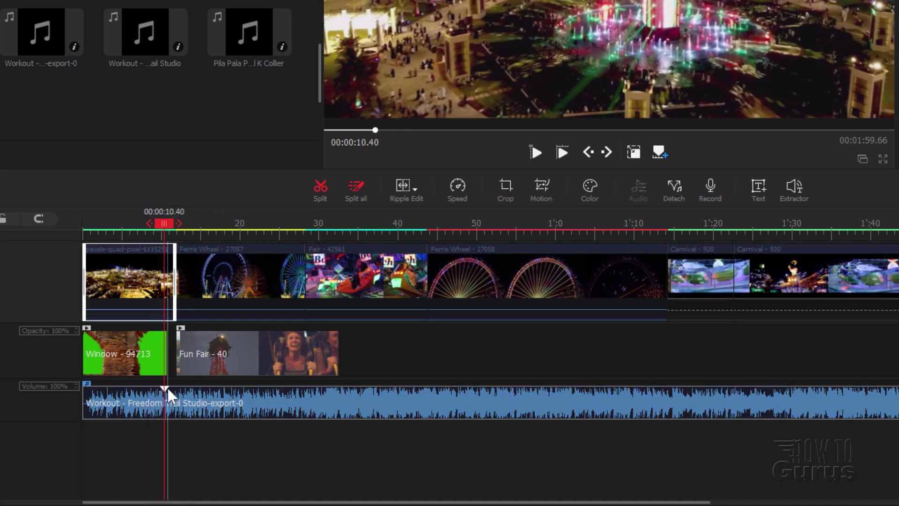
{"action": "left_click", "coordinate": [322, 185]}
{"action": "left_click", "coordinate": [171, 295]}
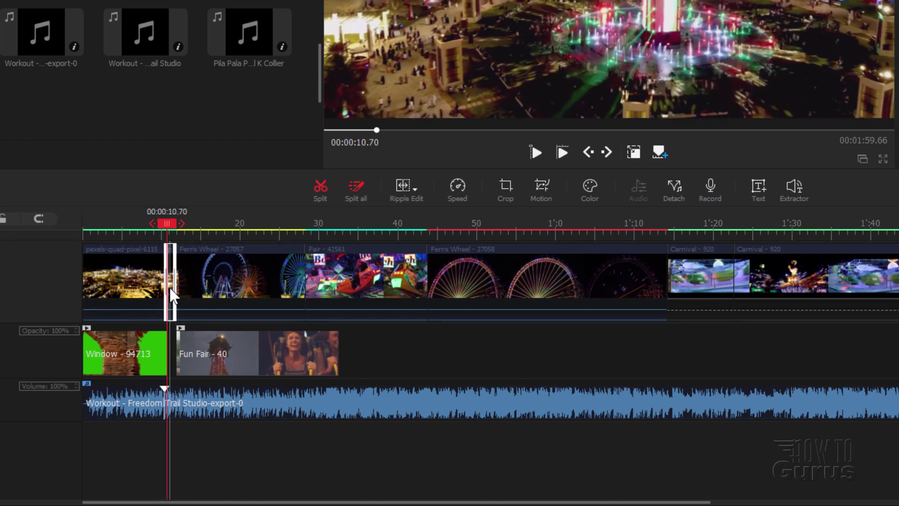
{"action": "key", "text": "Delete"}
{"action": "left_click", "coordinate": [165, 391]}
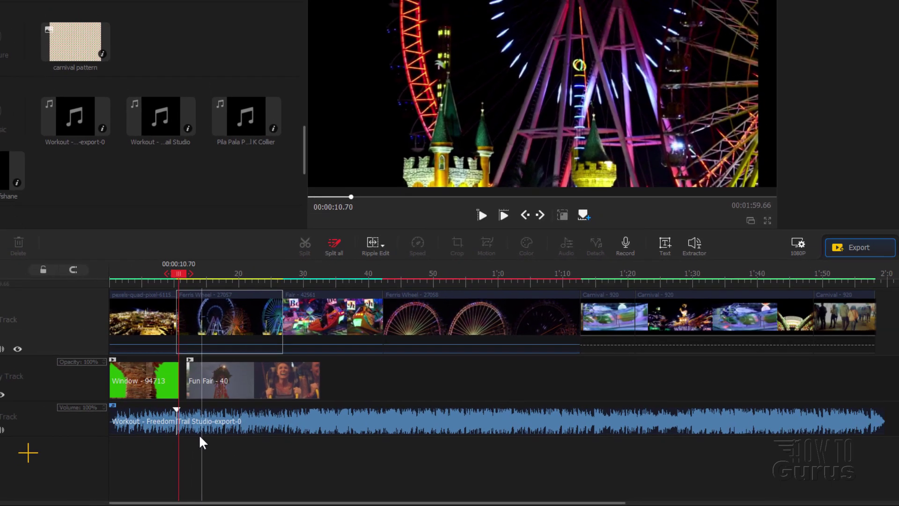
- Play the project from the beginning to check the cut between the first clip and the Ferris Wheel clip against the music
{"action": "left_click", "coordinate": [220, 279]}
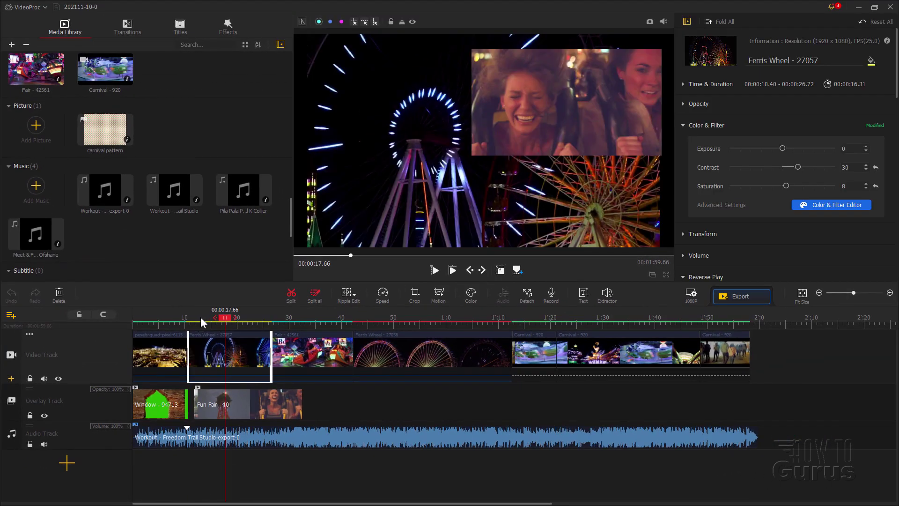
{"action": "left_click_drag", "start_coordinate": [201, 318], "coordinate": [133, 321]}
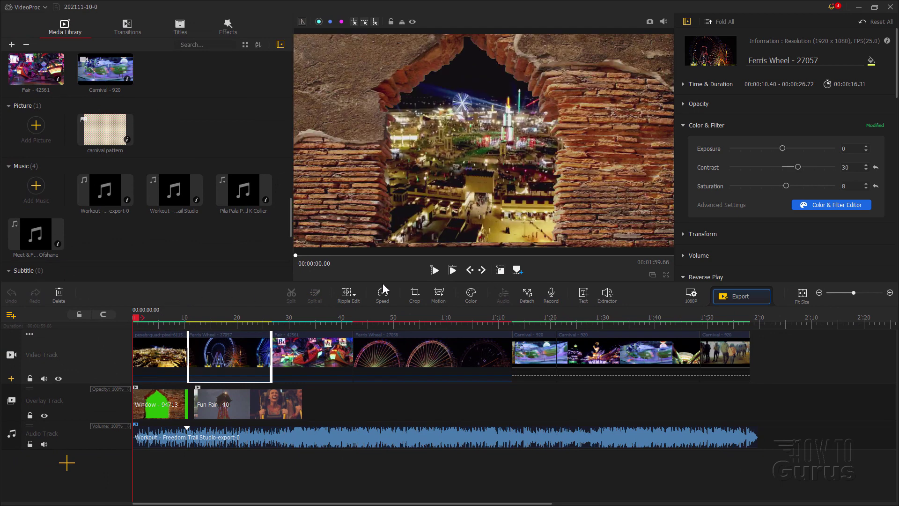
{"action": "left_click", "coordinate": [435, 271]}
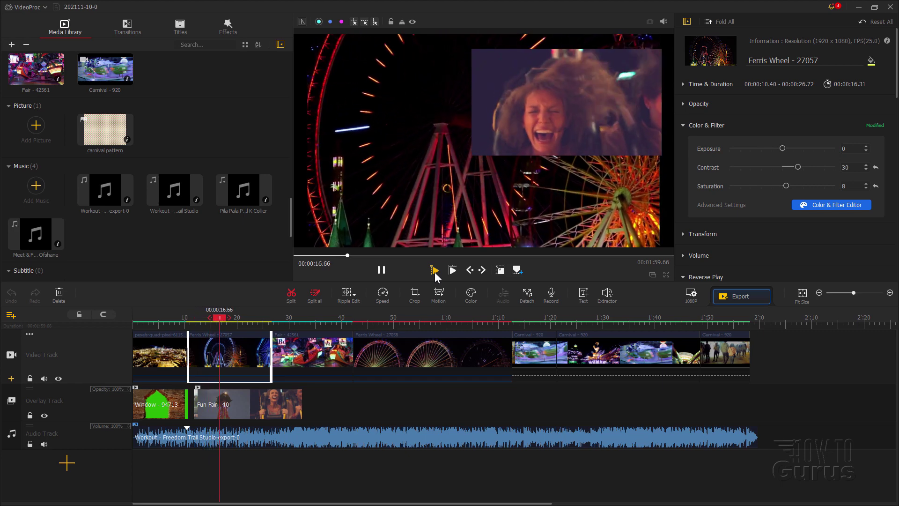
{"action": "left_click", "coordinate": [434, 272]}
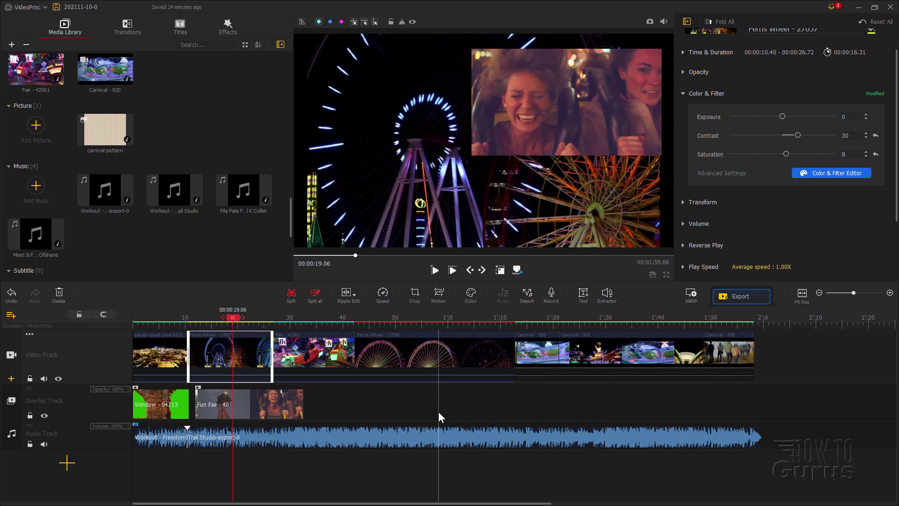
- Open the export settings and examine the output formats, keeping MP4
{"action": "left_click", "coordinate": [743, 298]}
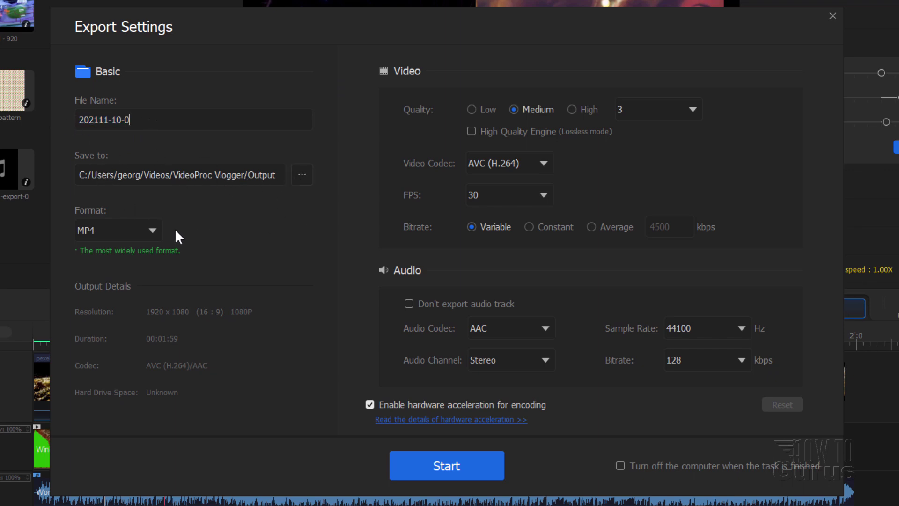
{"action": "left_click", "coordinate": [151, 228]}
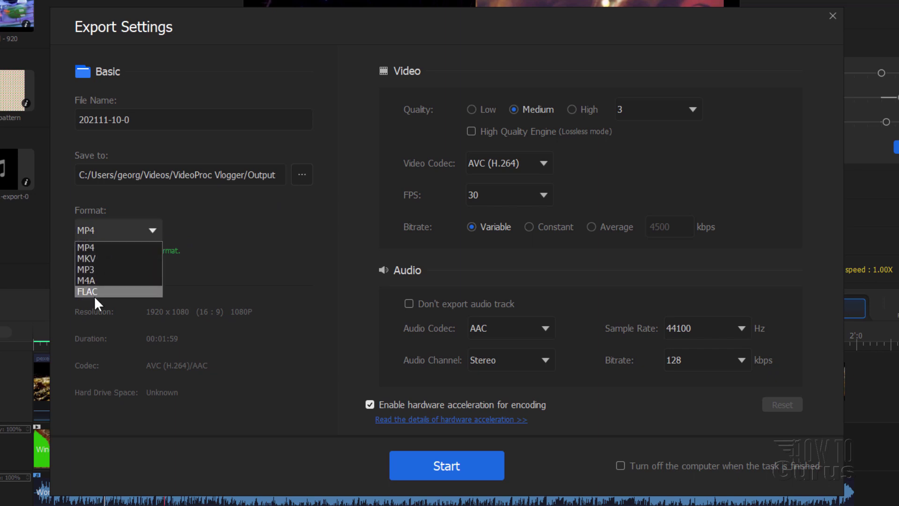
{"action": "left_click", "coordinate": [105, 243]}
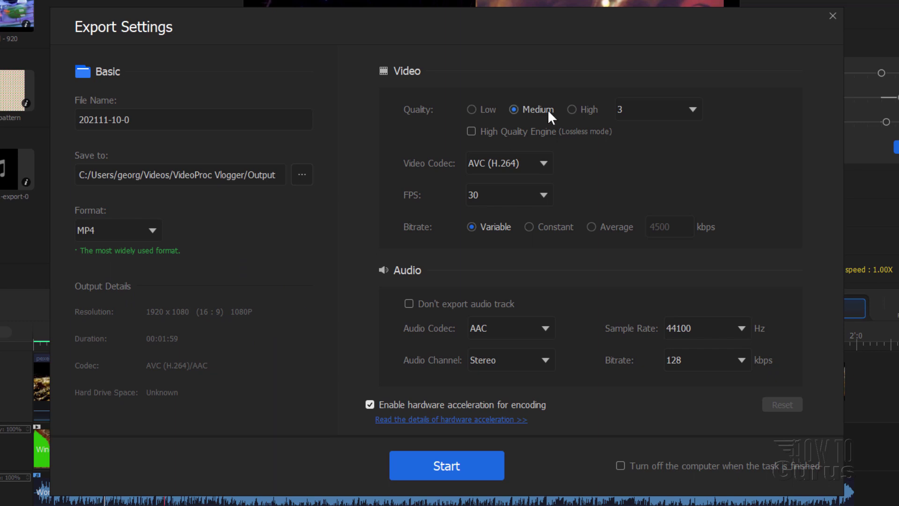
- Try the Low, Medium and High video qualities, set the quality level to 5, and enable the High Quality Engine
{"action": "left_click", "coordinate": [471, 109]}
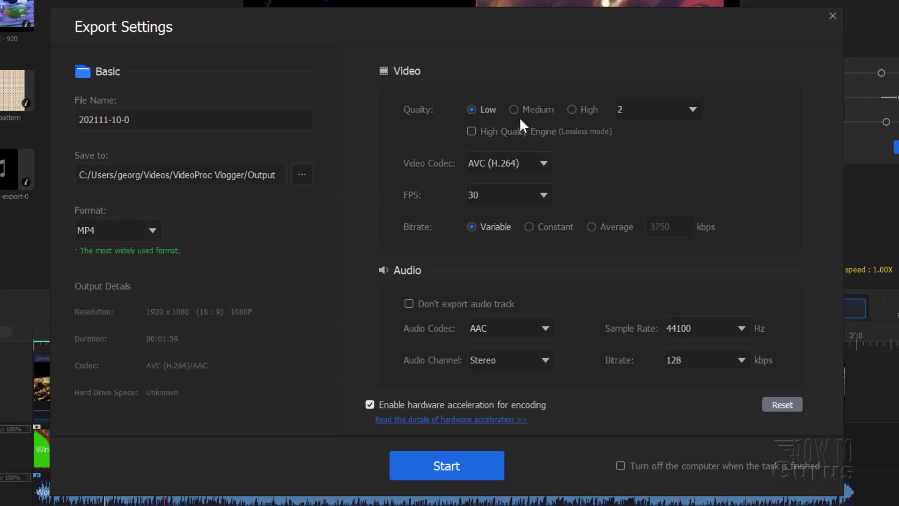
{"action": "left_click", "coordinate": [513, 110]}
{"action": "left_click", "coordinate": [571, 109]}
{"action": "left_click", "coordinate": [691, 109]}
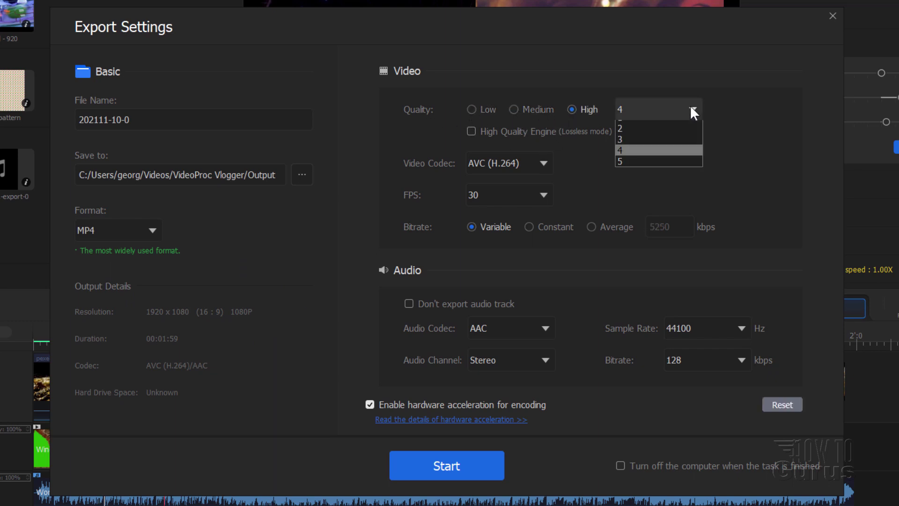
{"action": "left_click", "coordinate": [639, 166]}
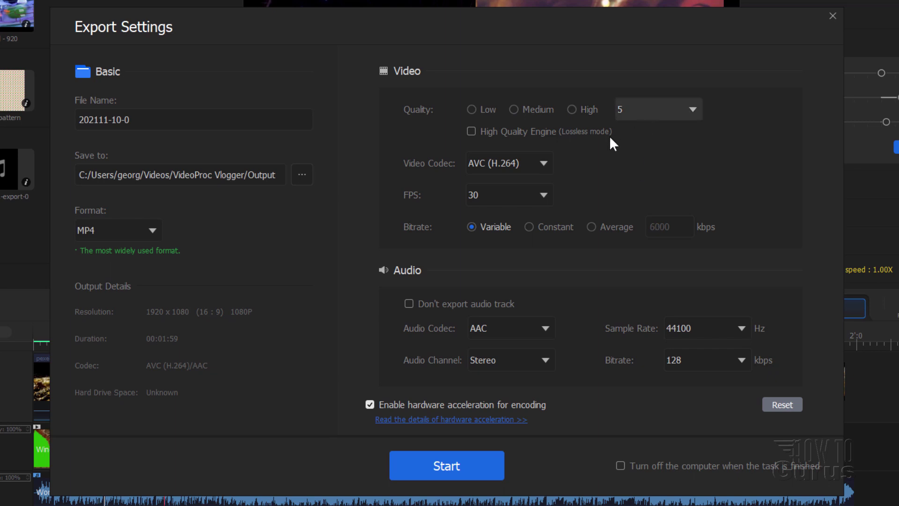
{"action": "left_click", "coordinate": [471, 132]}
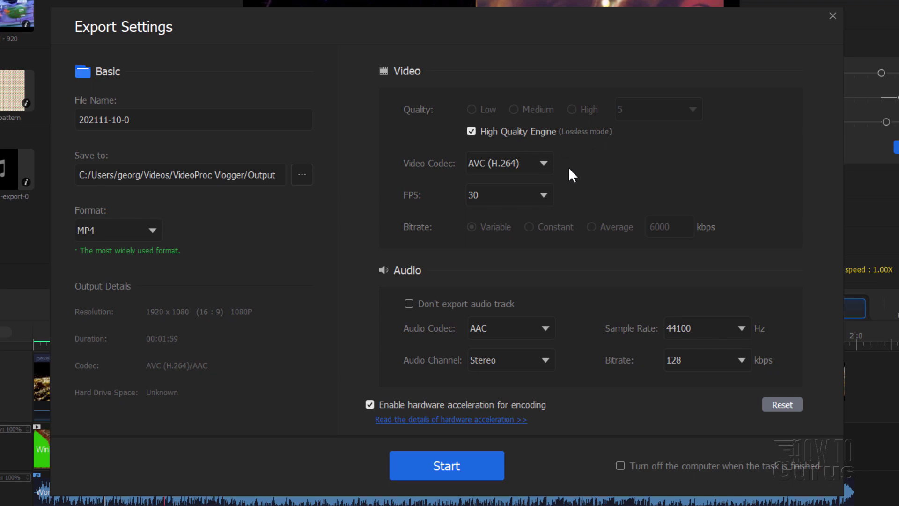
- Examine the video codec and FPS choices in the export settings
{"action": "left_click", "coordinate": [544, 164]}
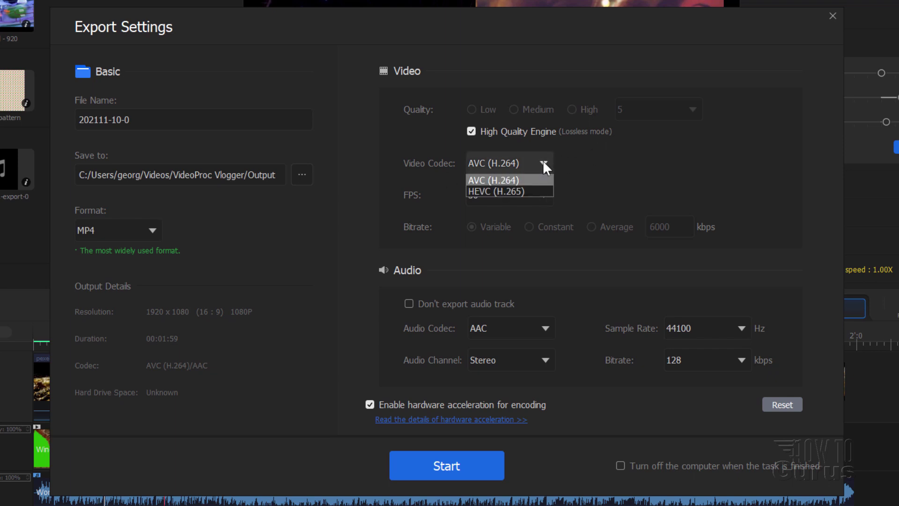
{"action": "left_click", "coordinate": [542, 162]}
{"action": "left_click", "coordinate": [543, 194]}
{"action": "left_click", "coordinate": [601, 180]}
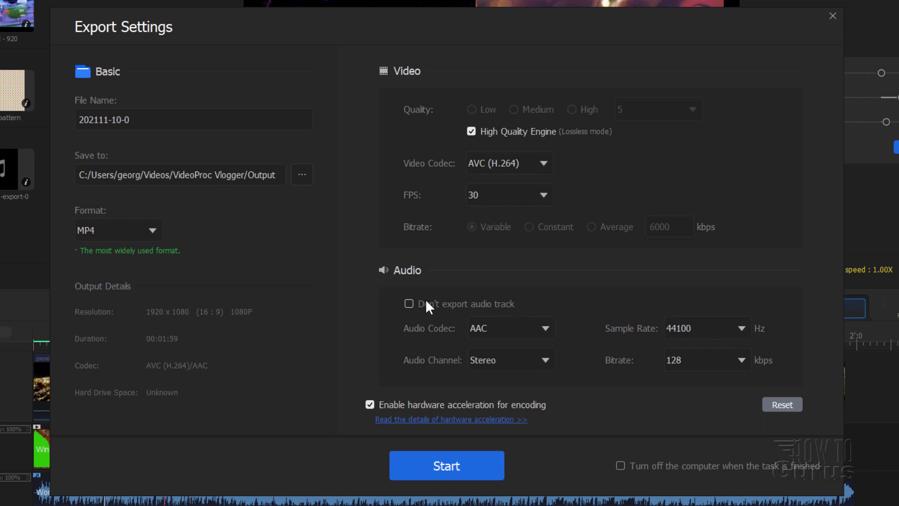
- Try the options for omitting the audio track and turning off the computer, and close the export settings without starting an export
{"action": "left_click", "coordinate": [410, 303]}
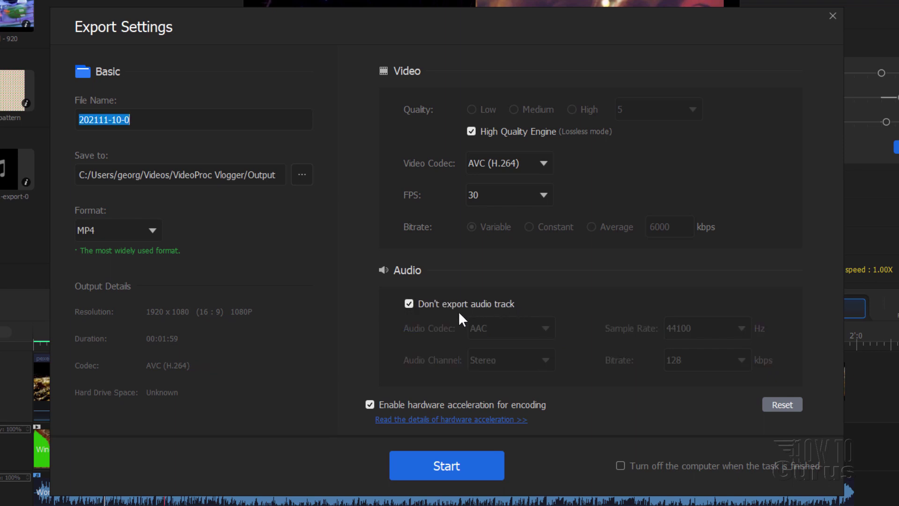
{"action": "left_click", "coordinate": [410, 302]}
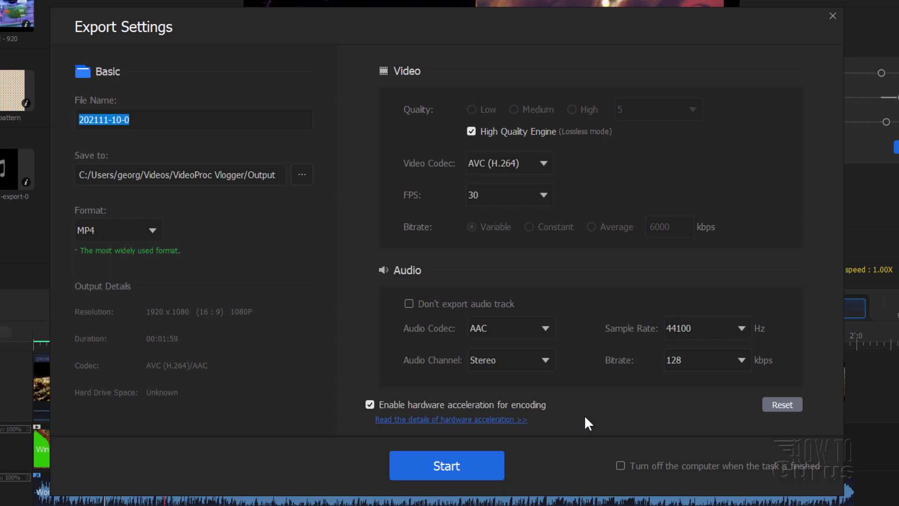
{"action": "left_click", "coordinate": [620, 465]}
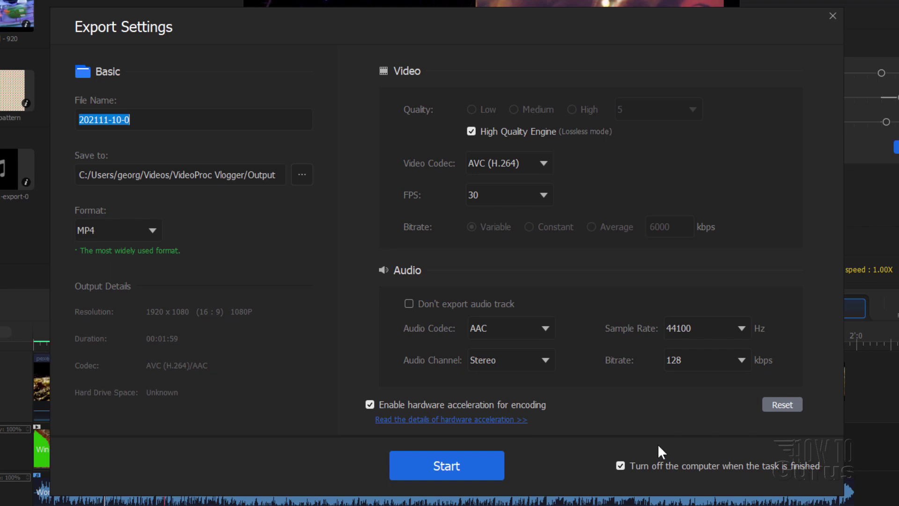
{"action": "left_click", "coordinate": [620, 465]}
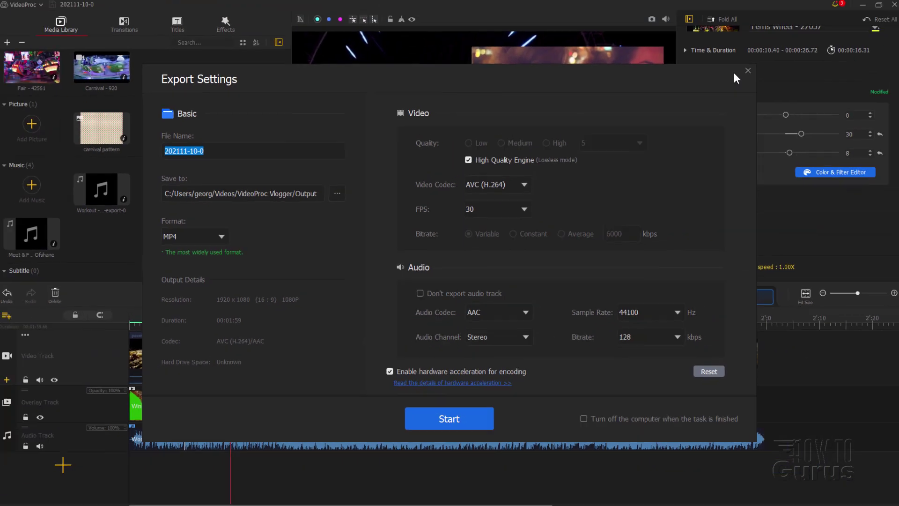
{"action": "left_click", "coordinate": [747, 71]}
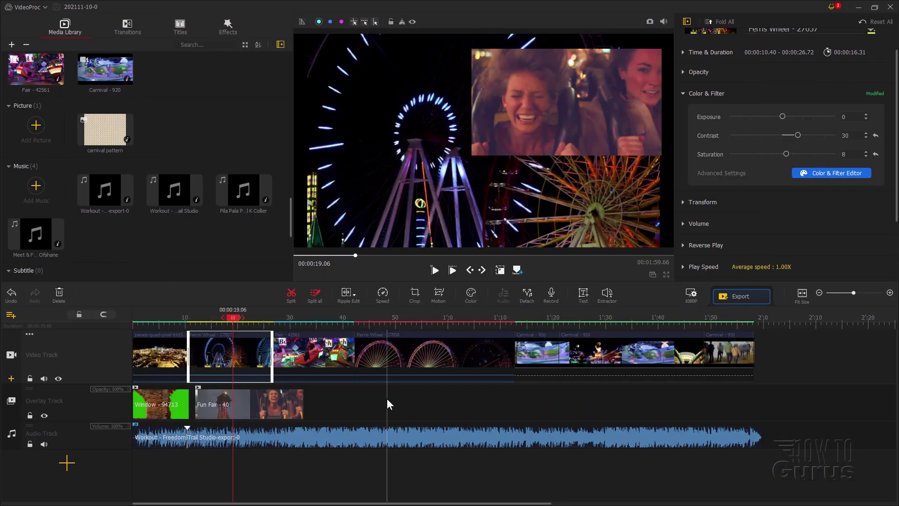